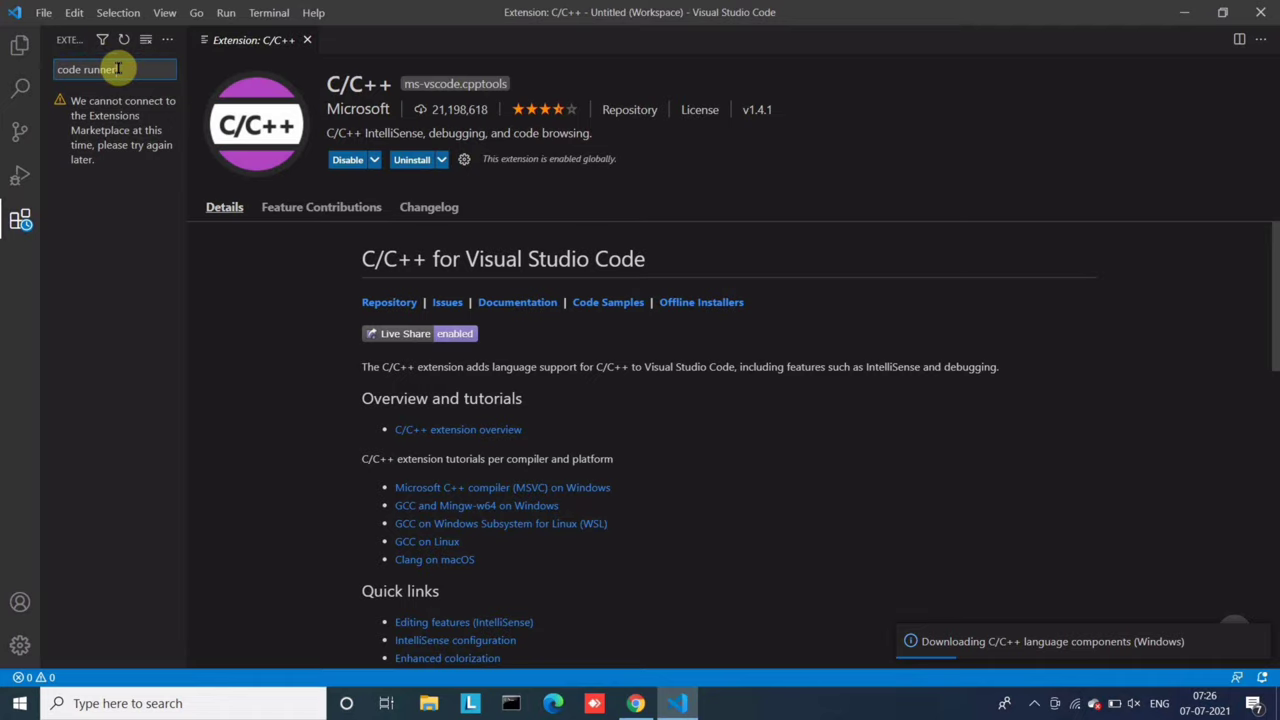
- Install the Code Runner extension from the search results and close its details page
click(91, 122)
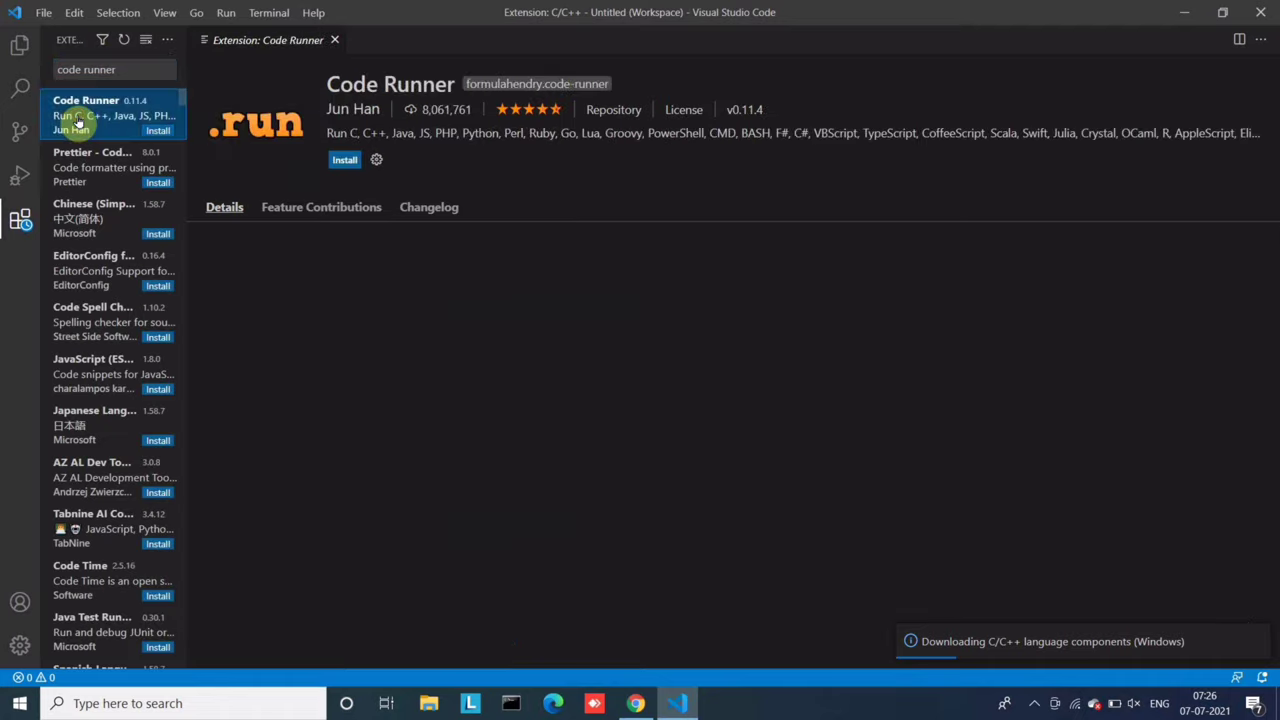
click(349, 166)
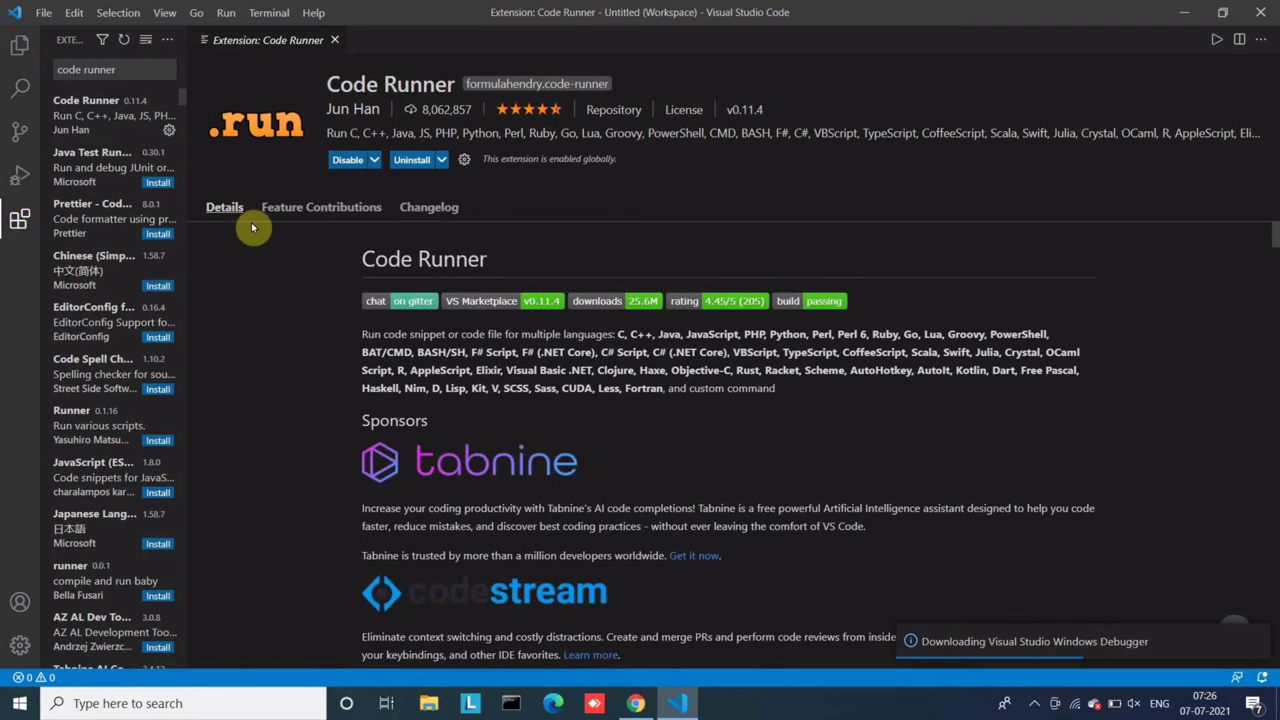
click(16, 219)
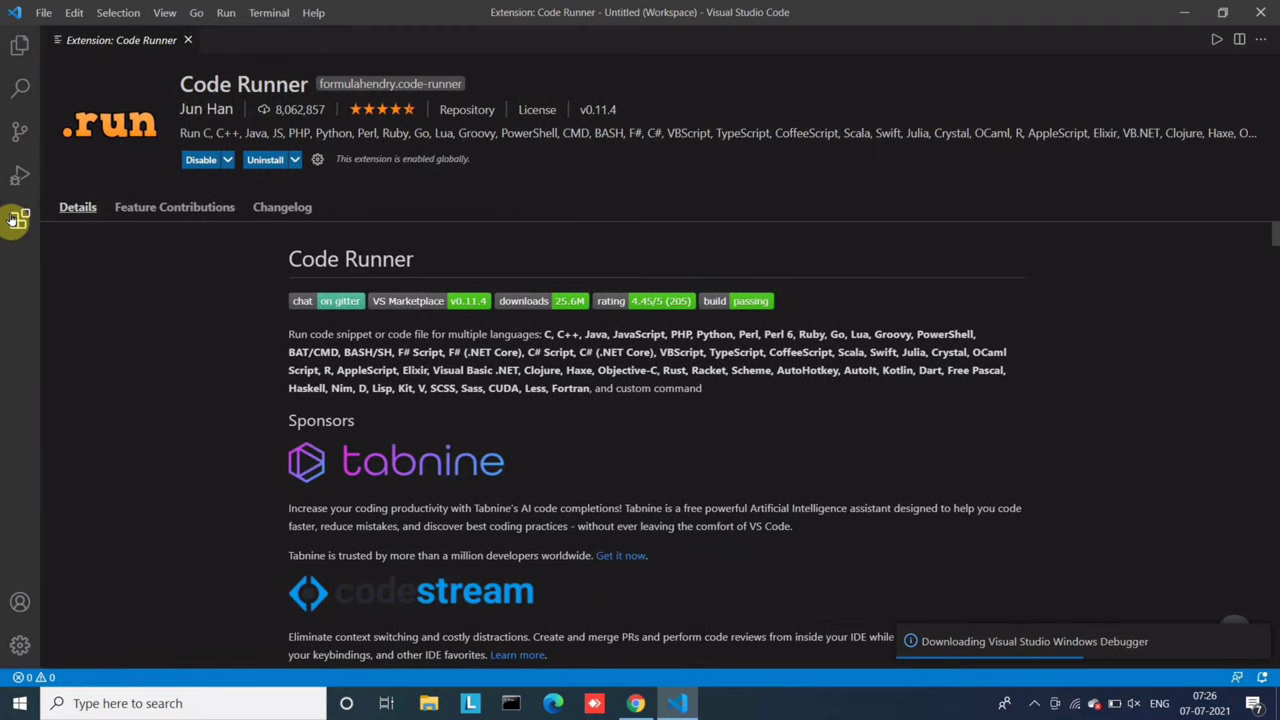
click(188, 41)
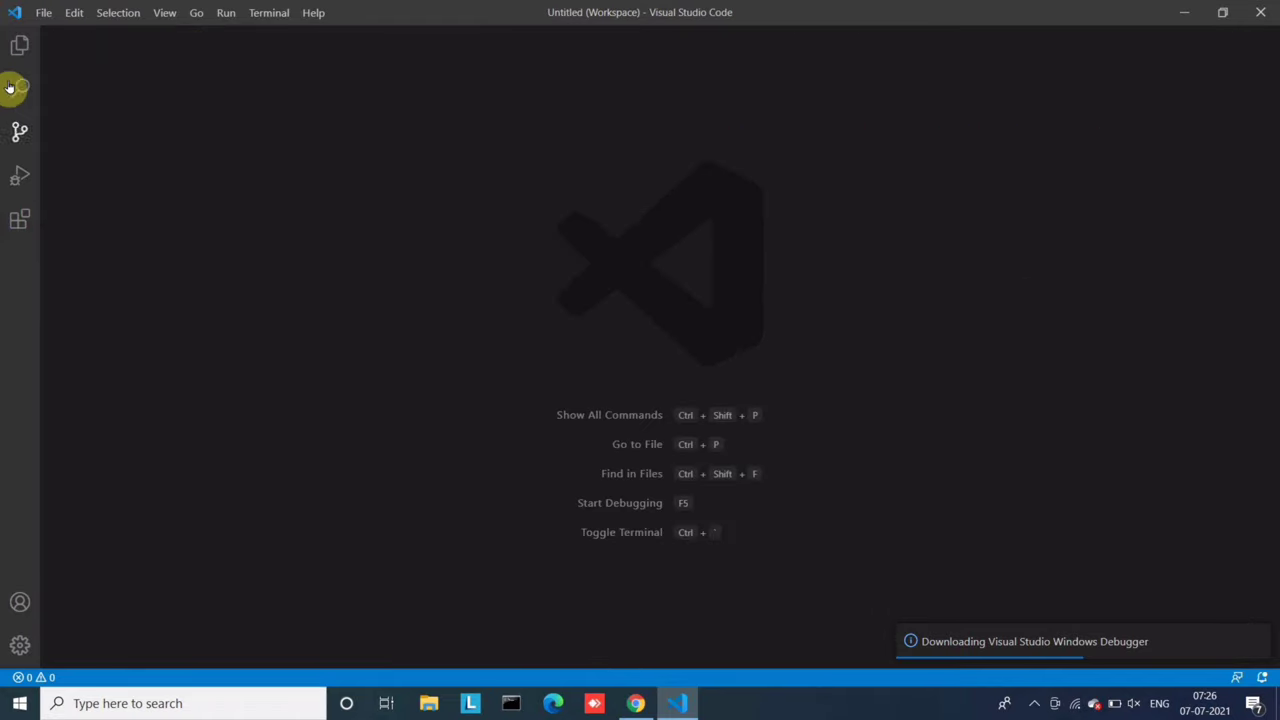
- Create a folder named C++ Programs on the Desktop and add it to the workspace as a trusted folder
click(45, 14)
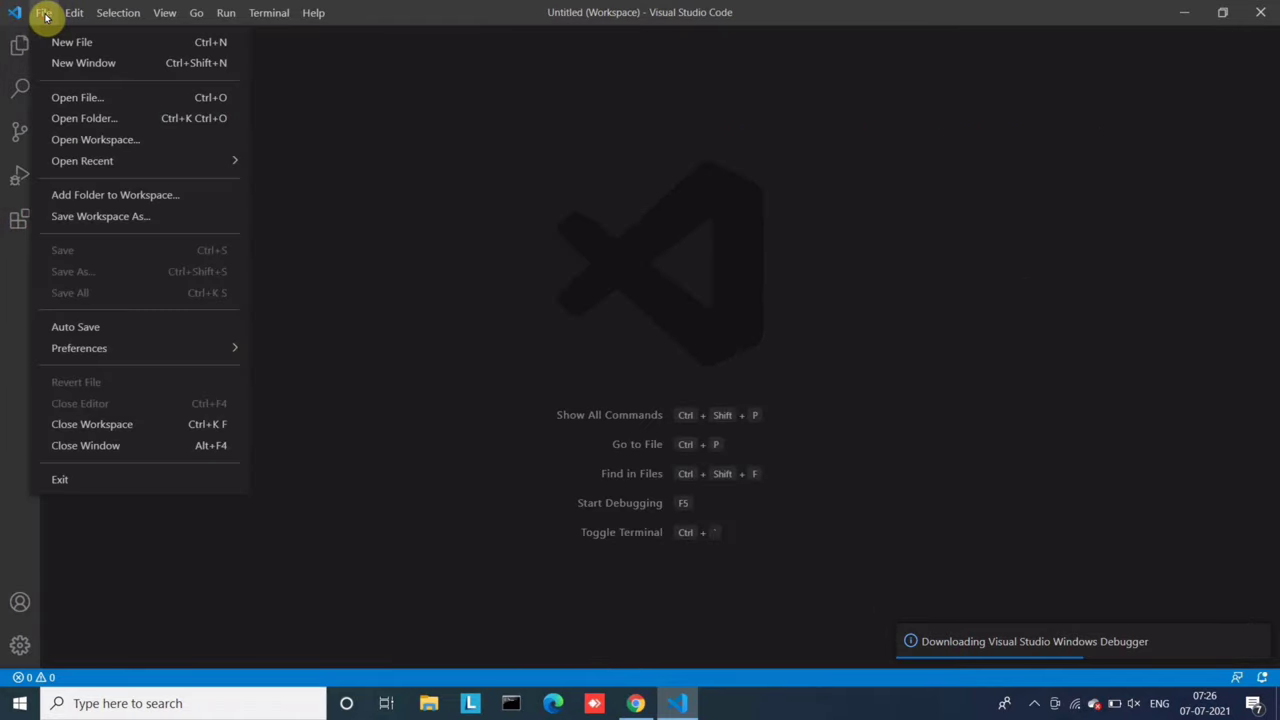
click(107, 195)
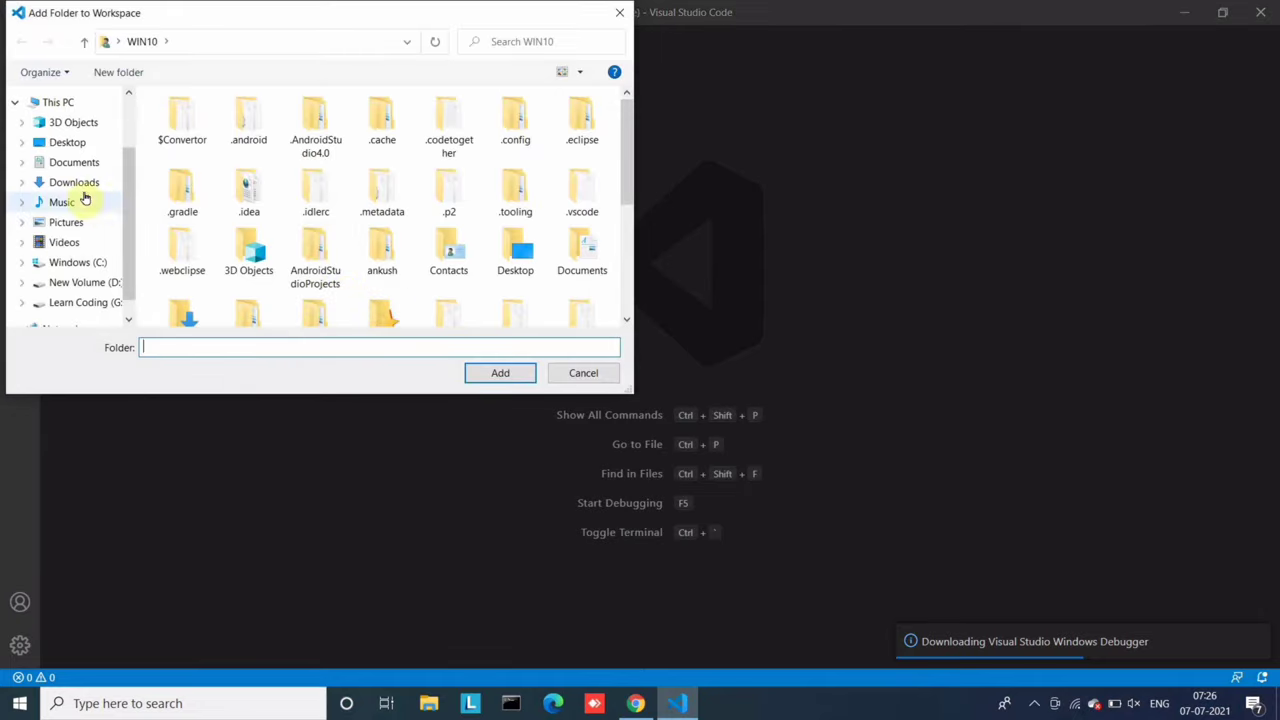
click(70, 143)
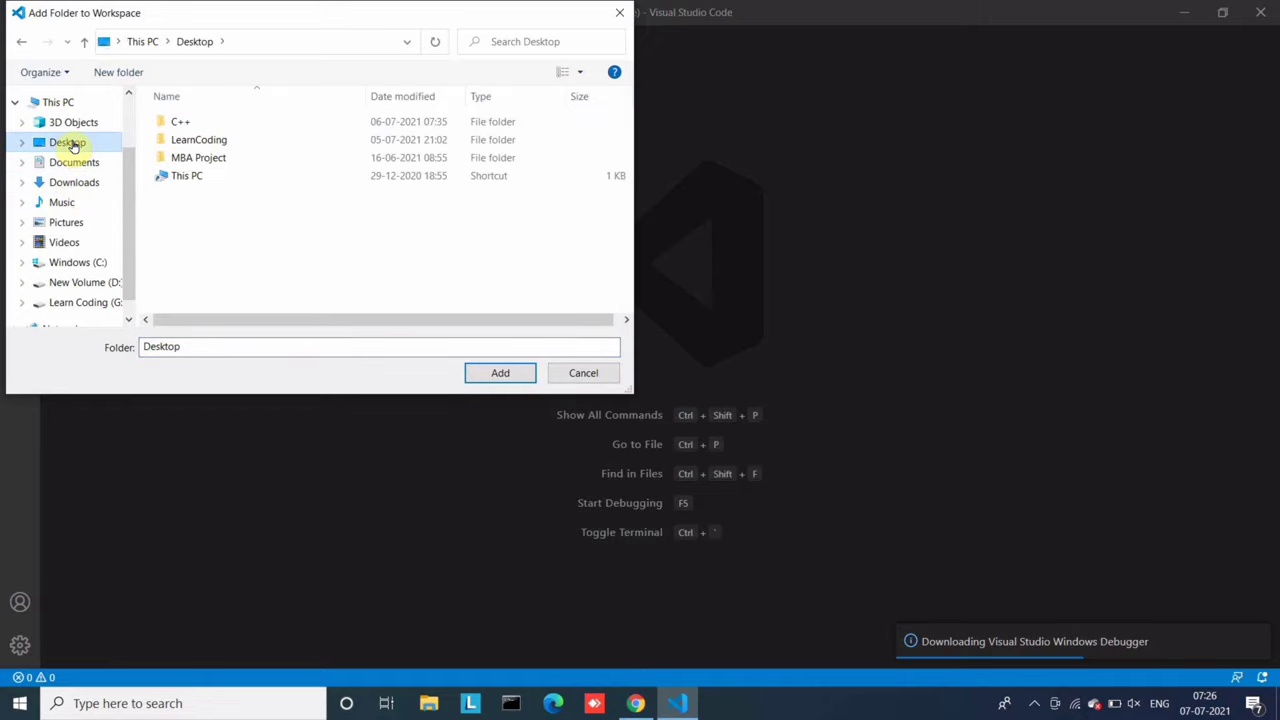
click(126, 70)
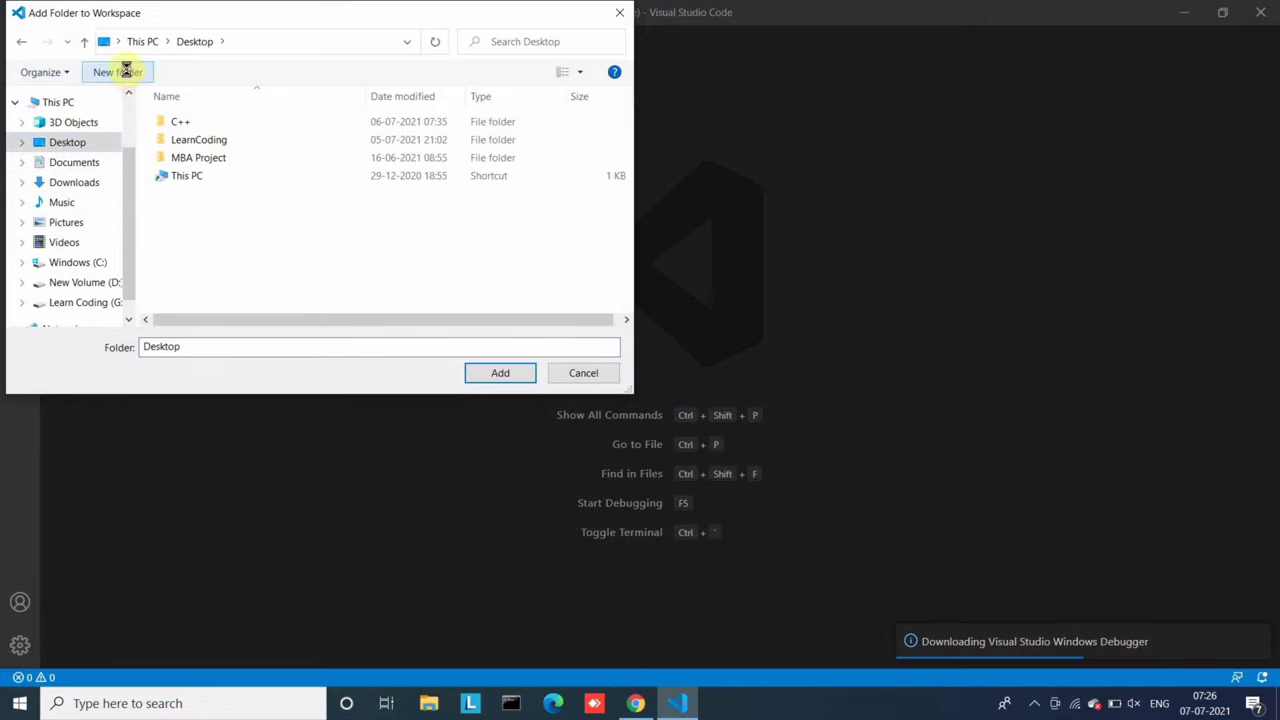
text(C)
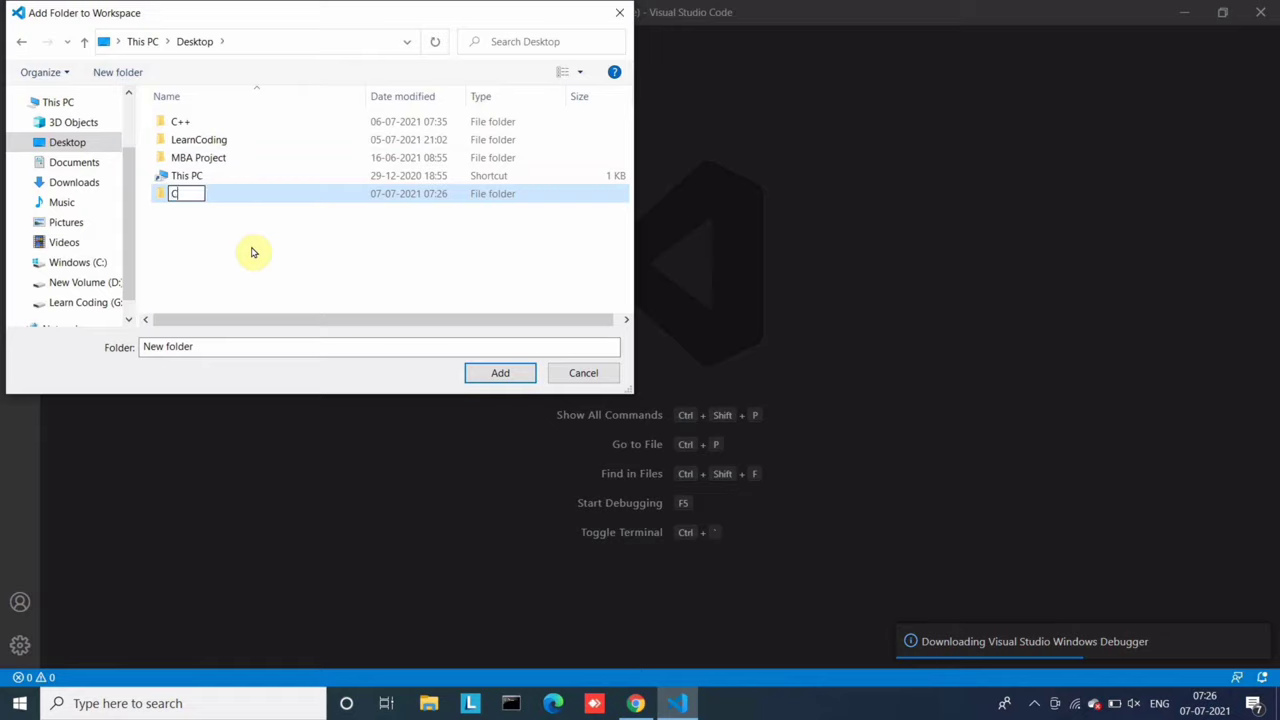
text(++ Programs)
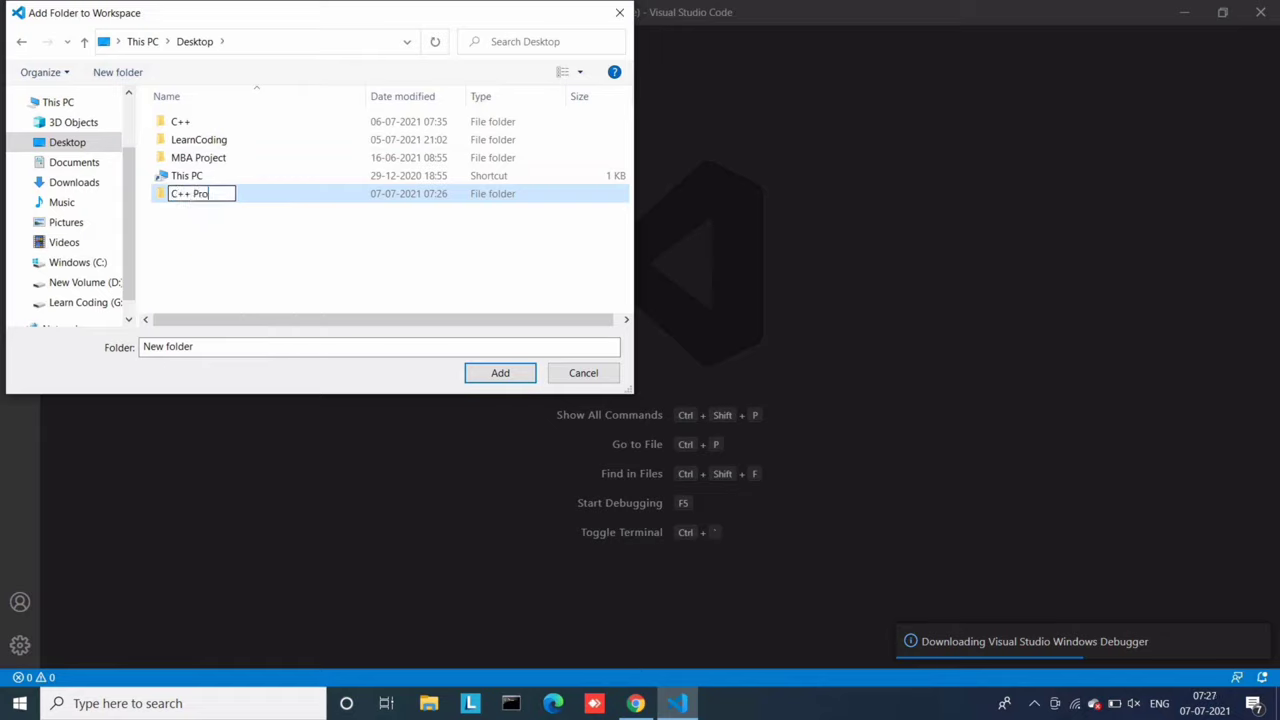
click(283, 194)
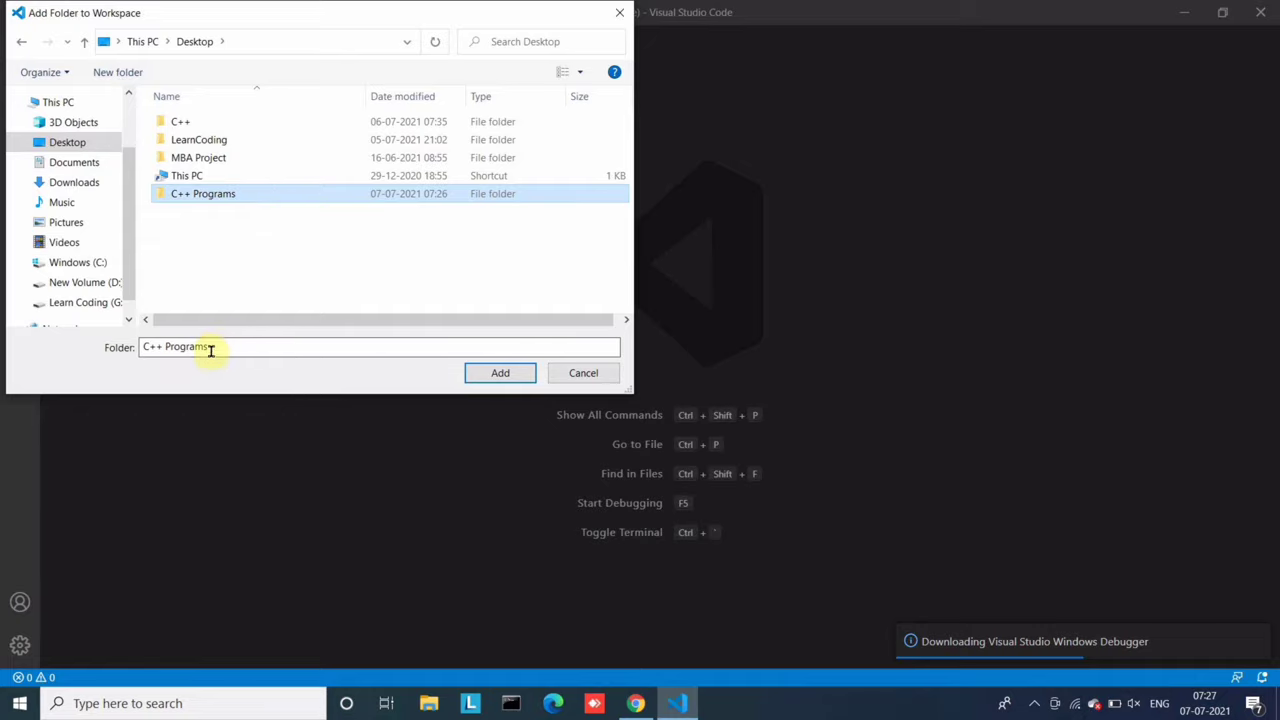
click(506, 372)
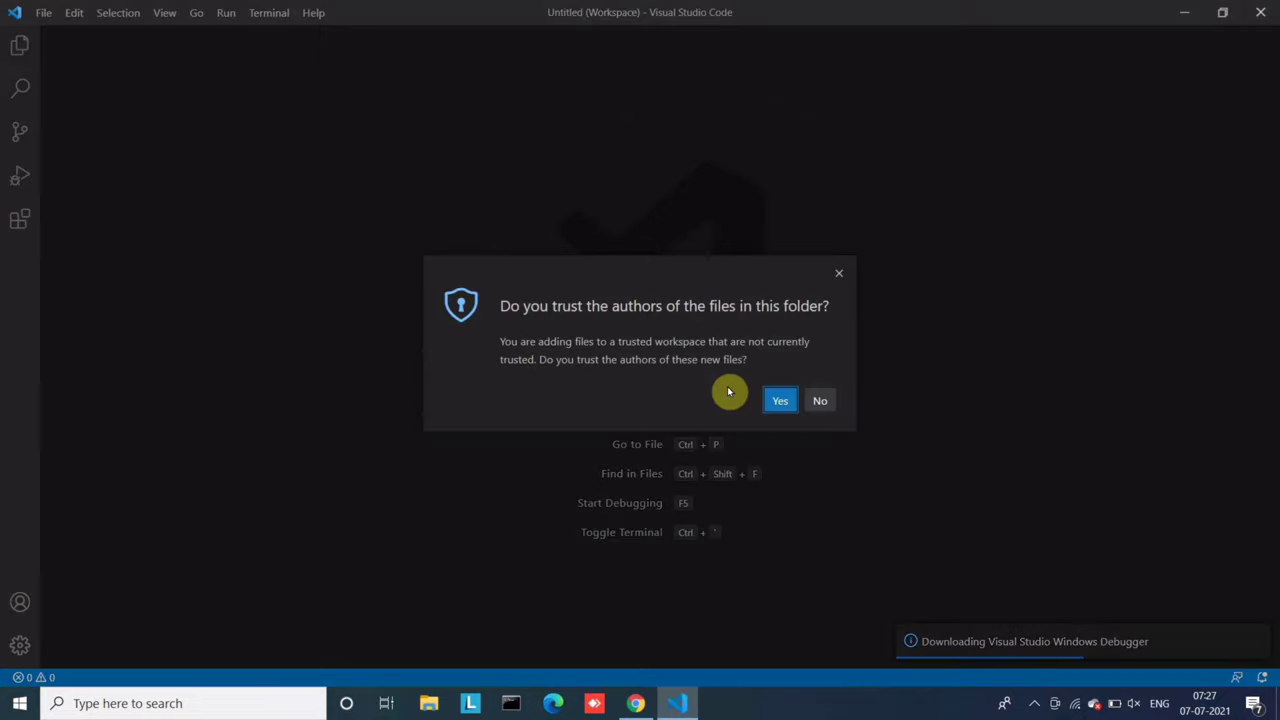
click(779, 401)
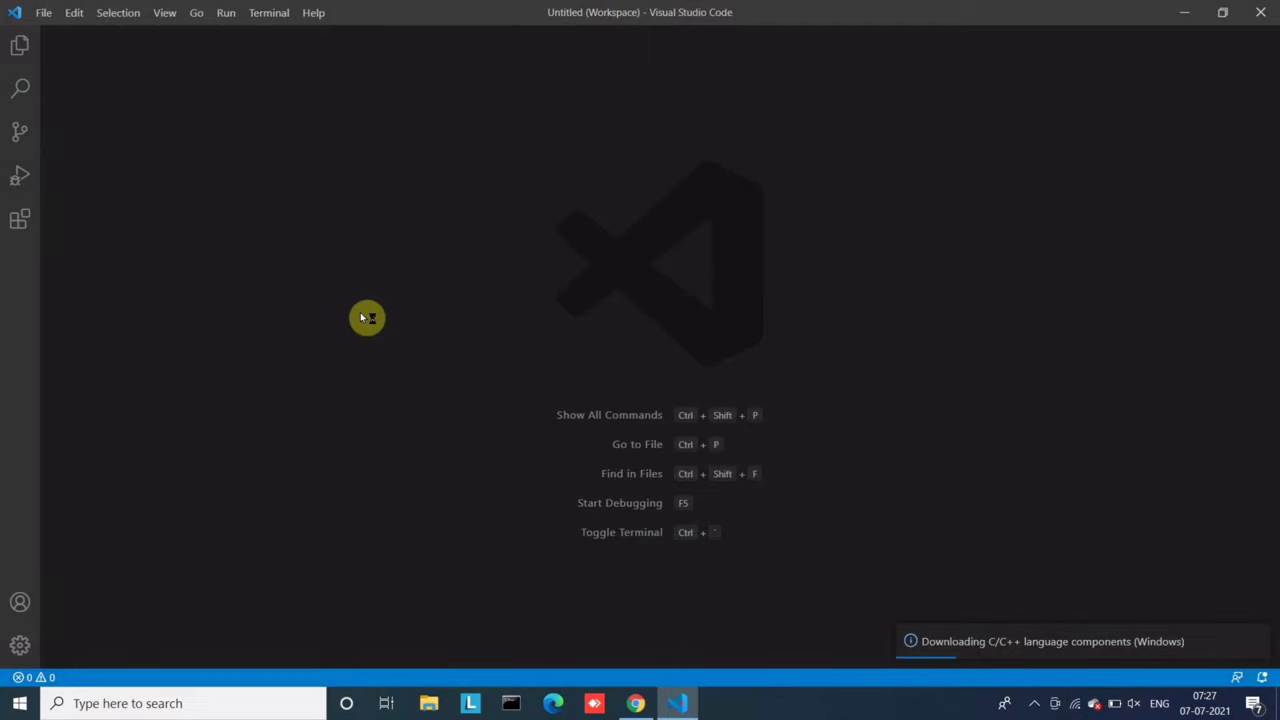
- Create a new file named first.cpp inside the C++ Programs folder
click(18, 49)
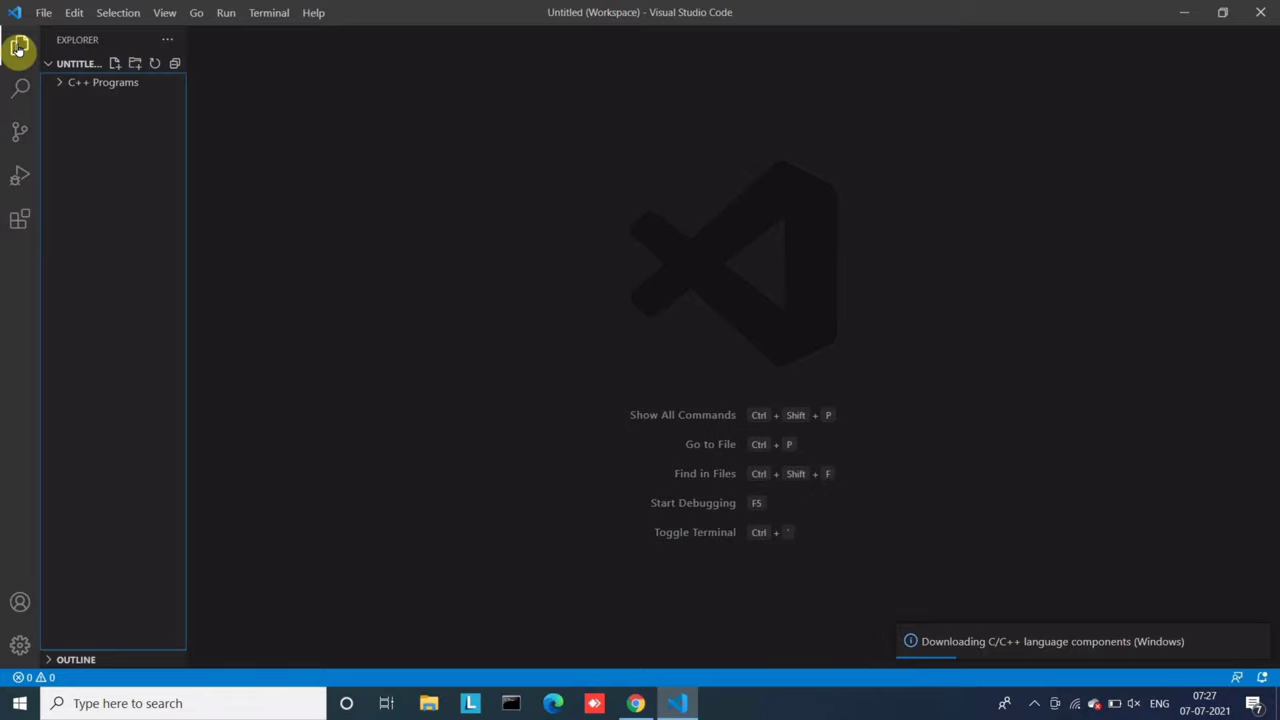
click(88, 87)
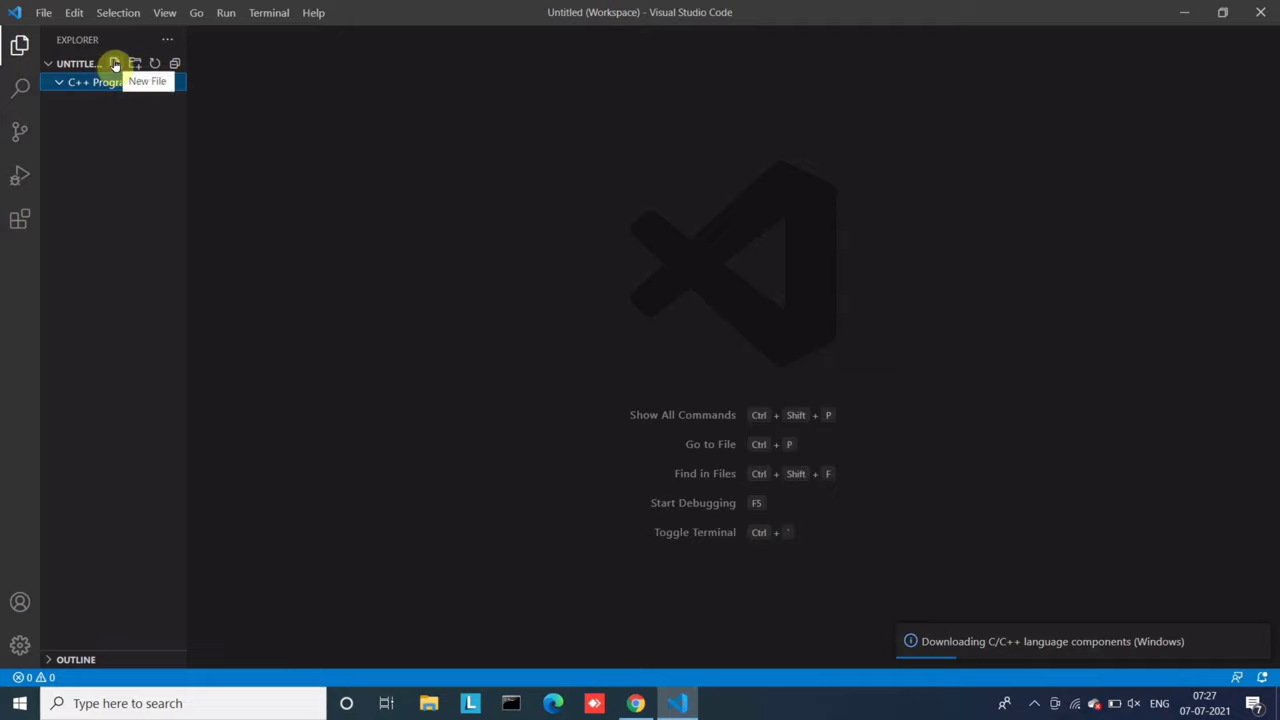
click(115, 64)
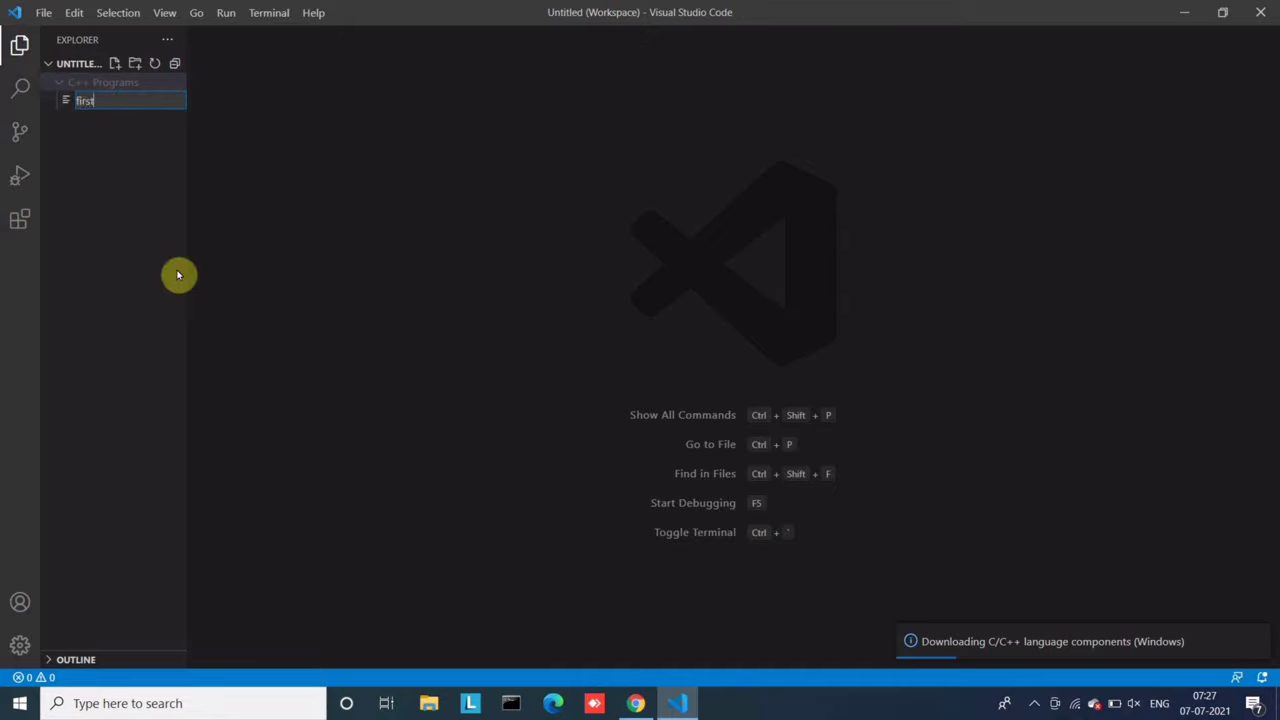
text(first.cpp)
key(Return)
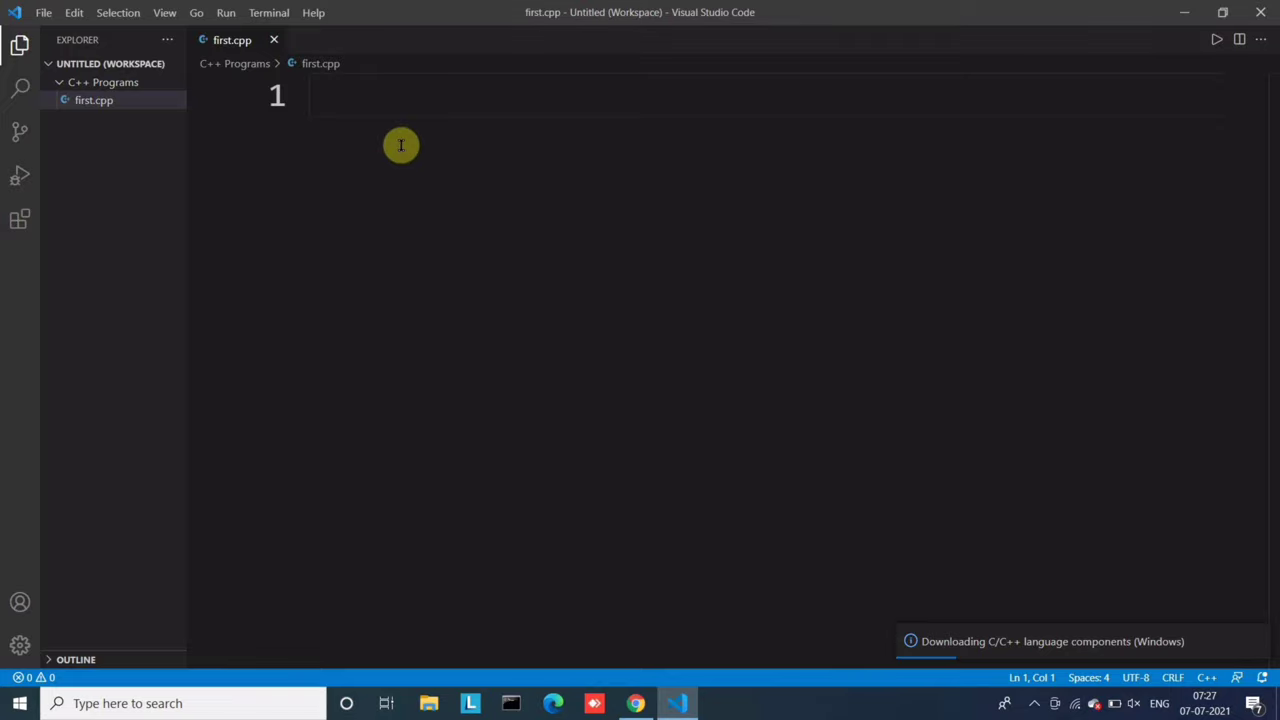
- Write #include<iostream> as the first line of first.cpp, start a new line and save the file
text(#i)
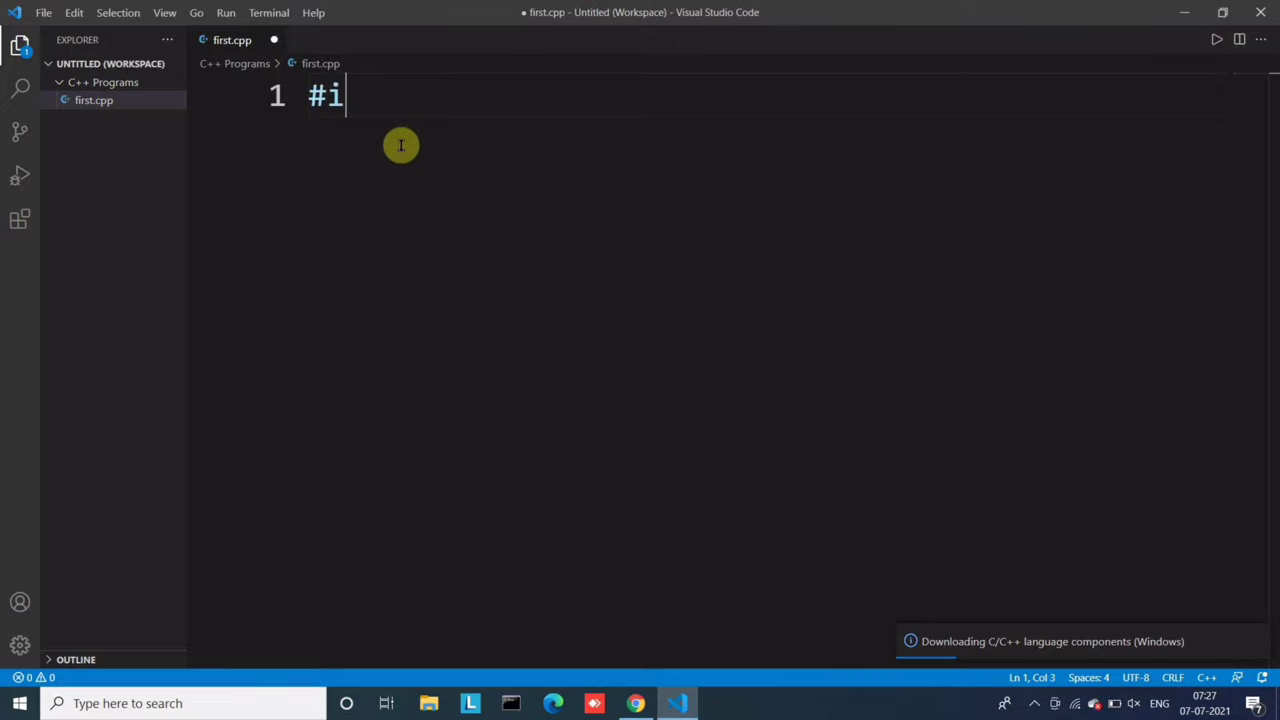
text(nclude)
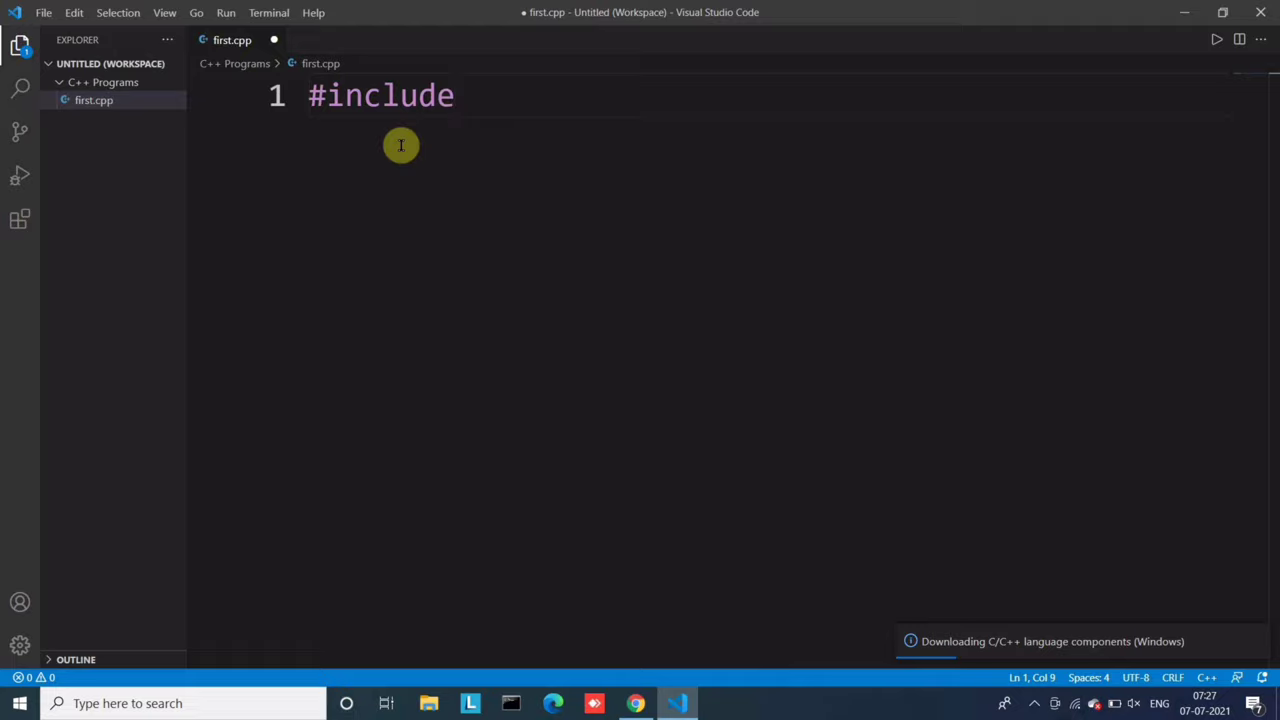
text(<io)
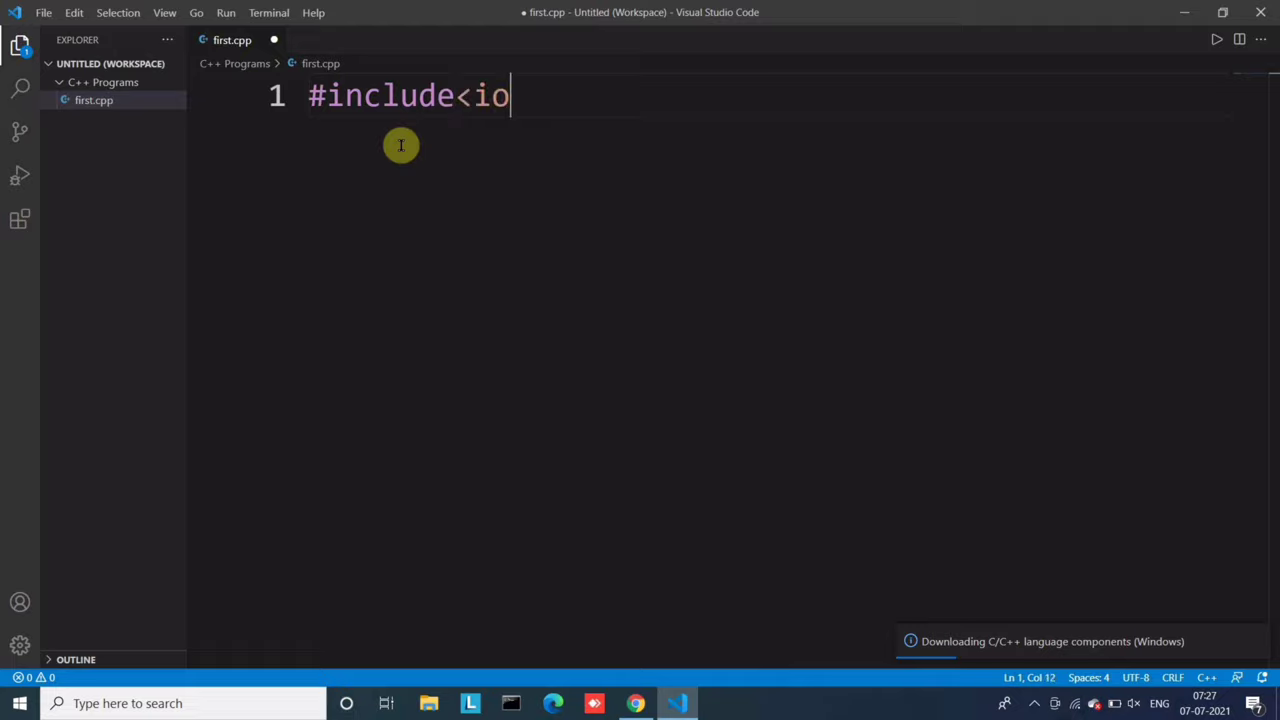
text(stream>)
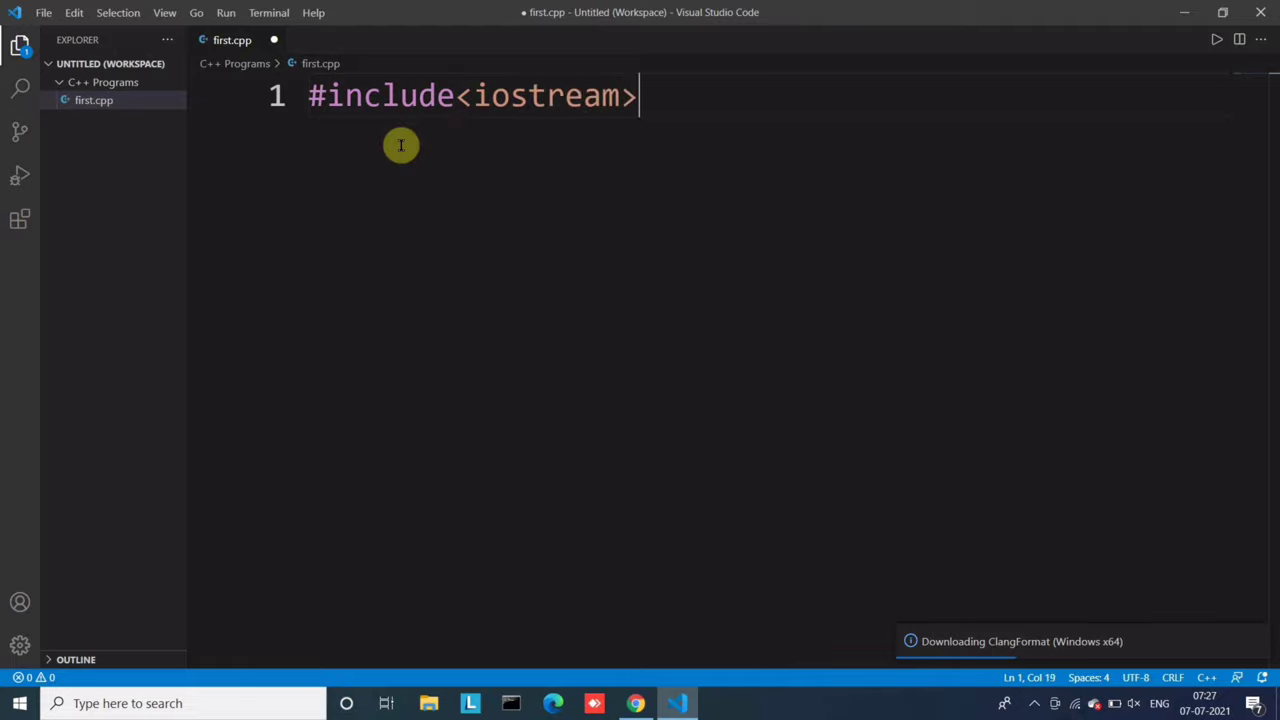
key(Return)
key(ctrl+s)
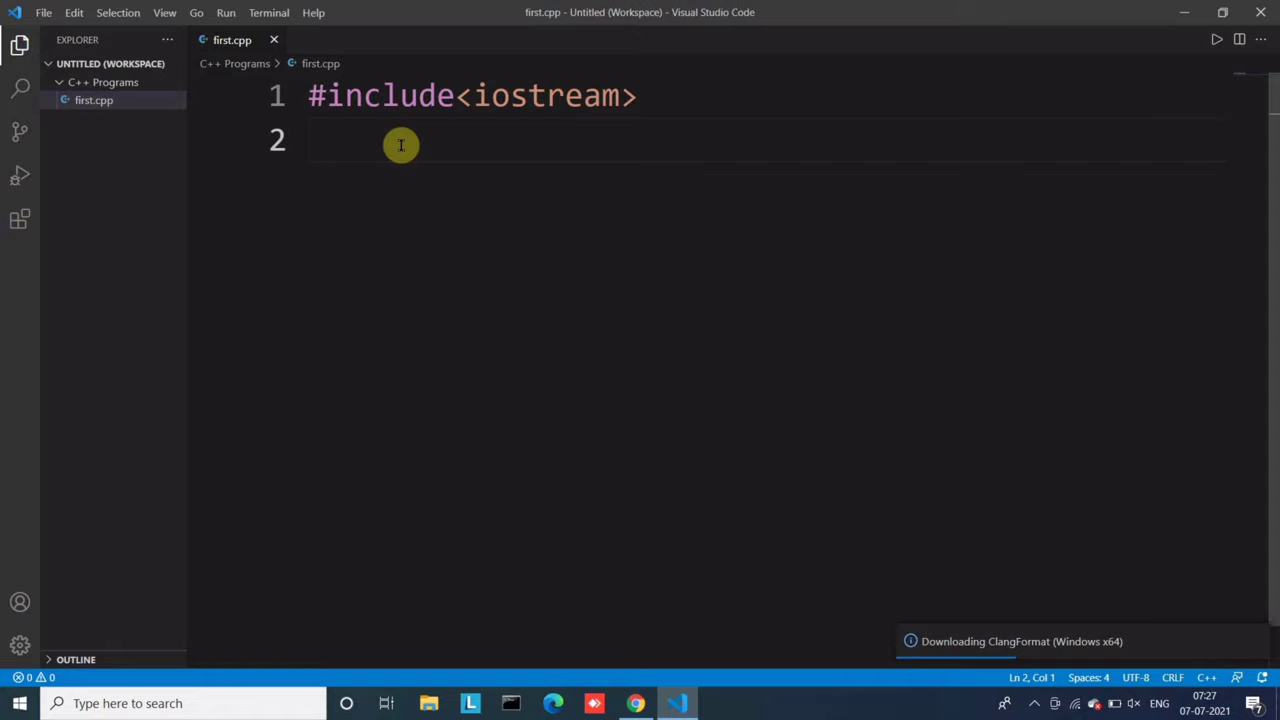
- Add the line using namespace std; below the include directive
text(using )
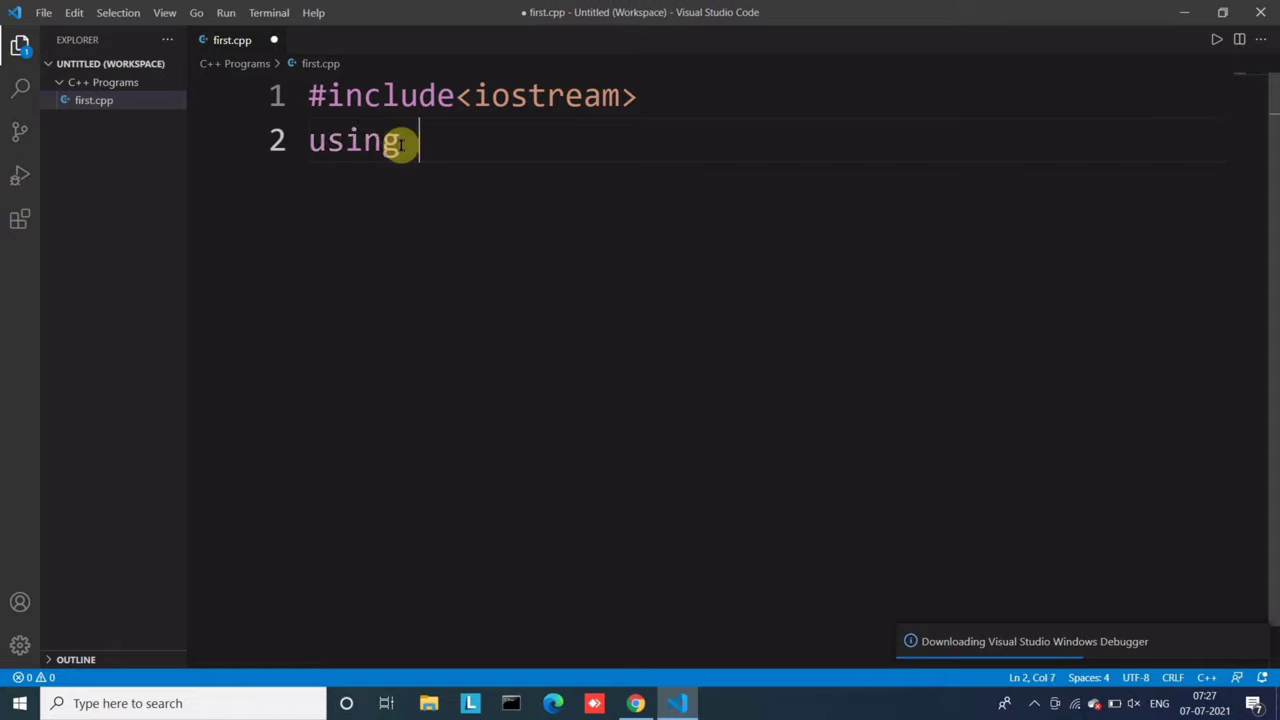
text(namesp)
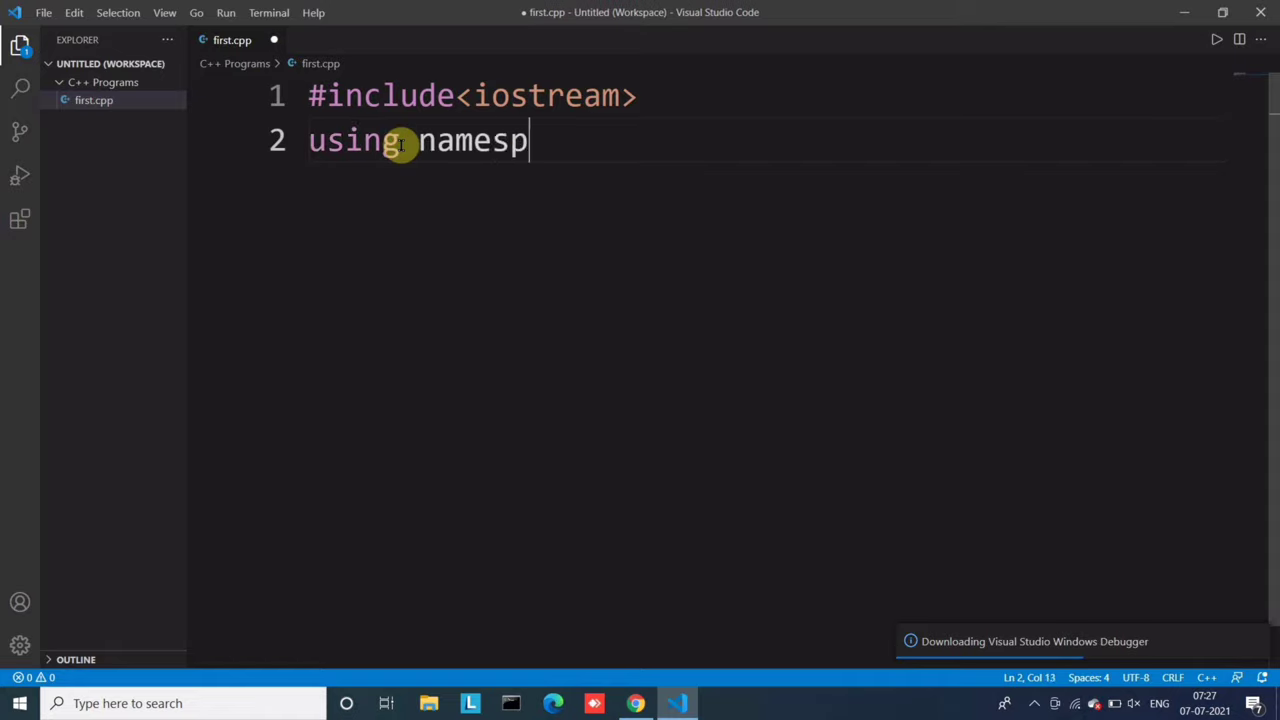
text(ace std)
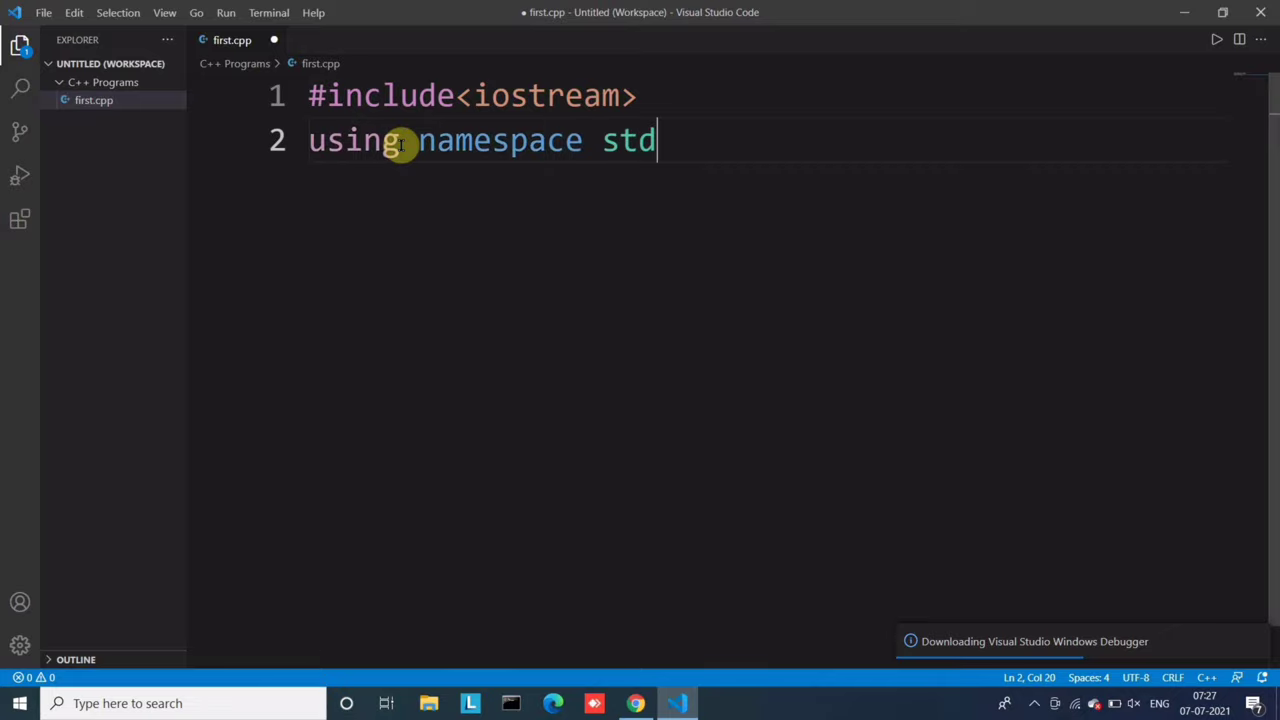
text(;)
key(Return)
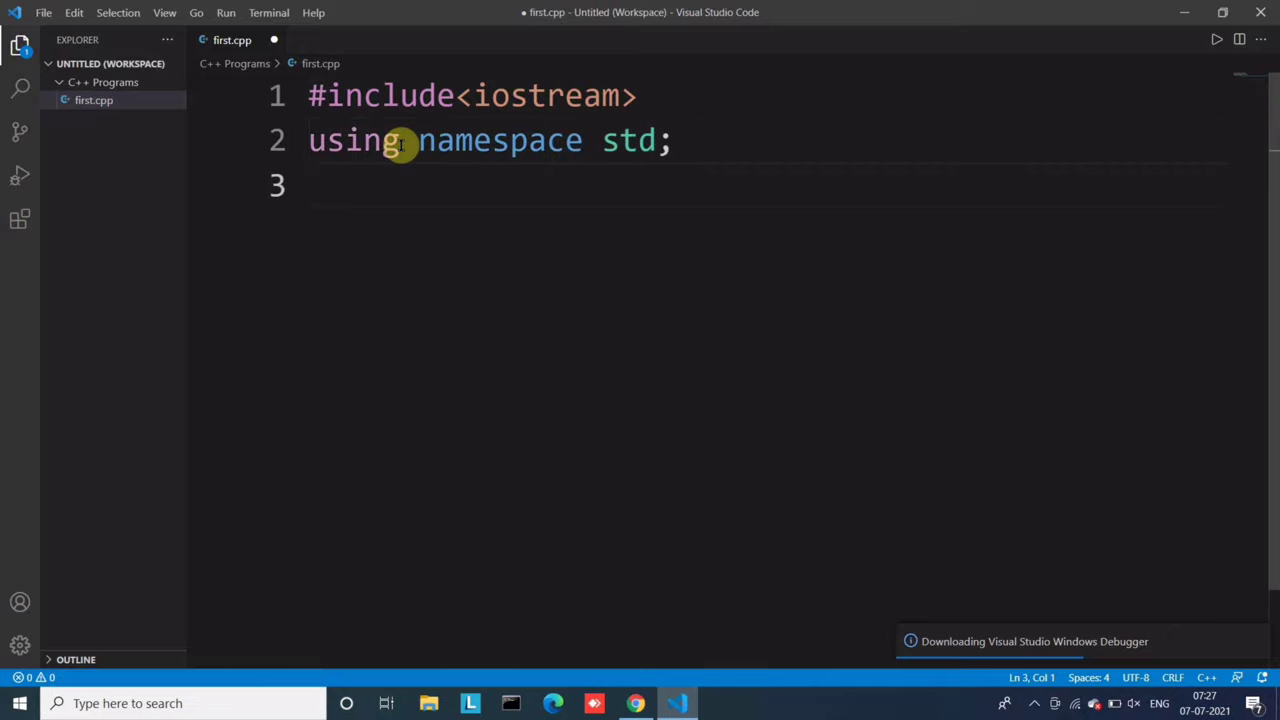
- Add an int main() function with an opened brace block below the namespace line
text(itn)
key(BackSpace)
key(BackSpace)
key(BackSpace)
text(nt )
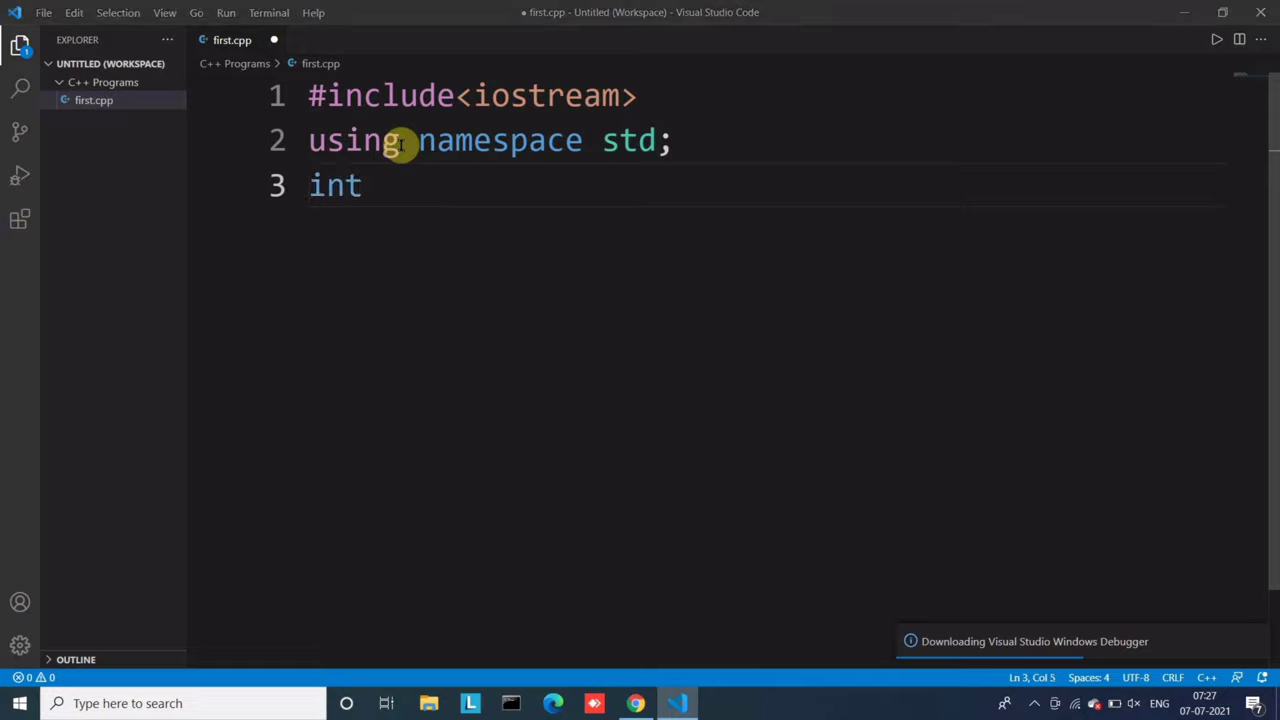
text(mai)
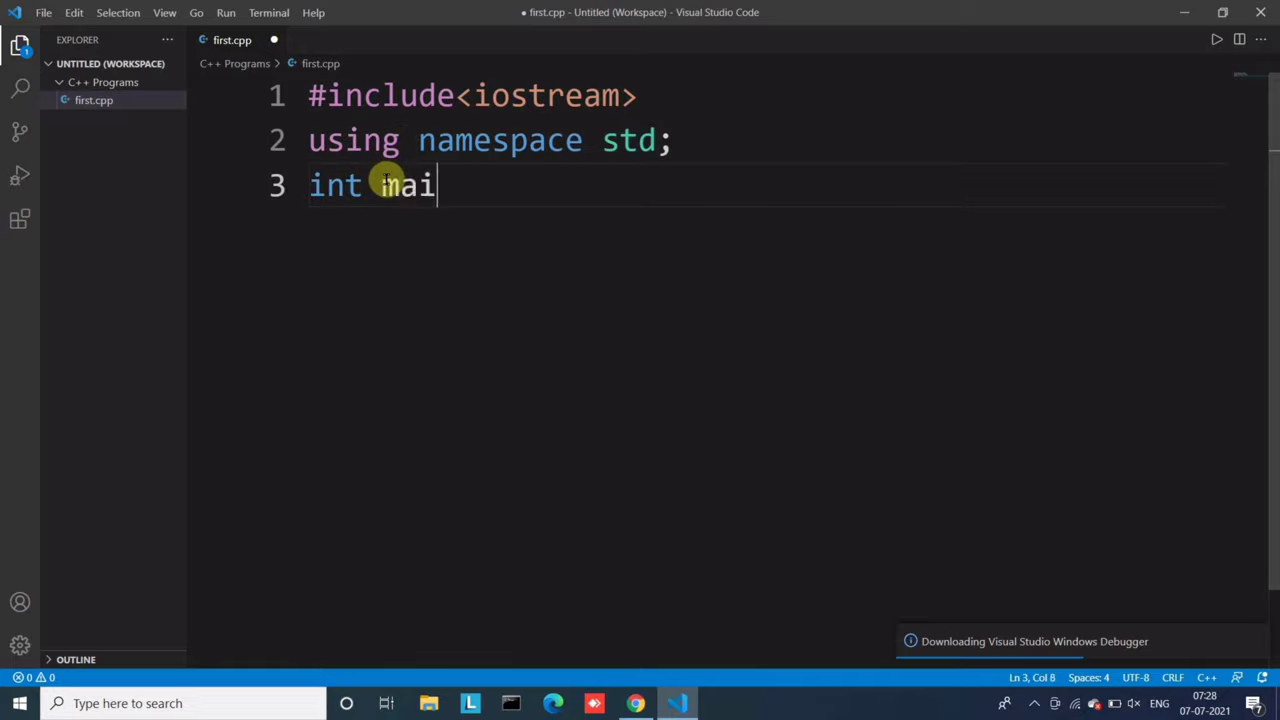
text(n())
key(Return)
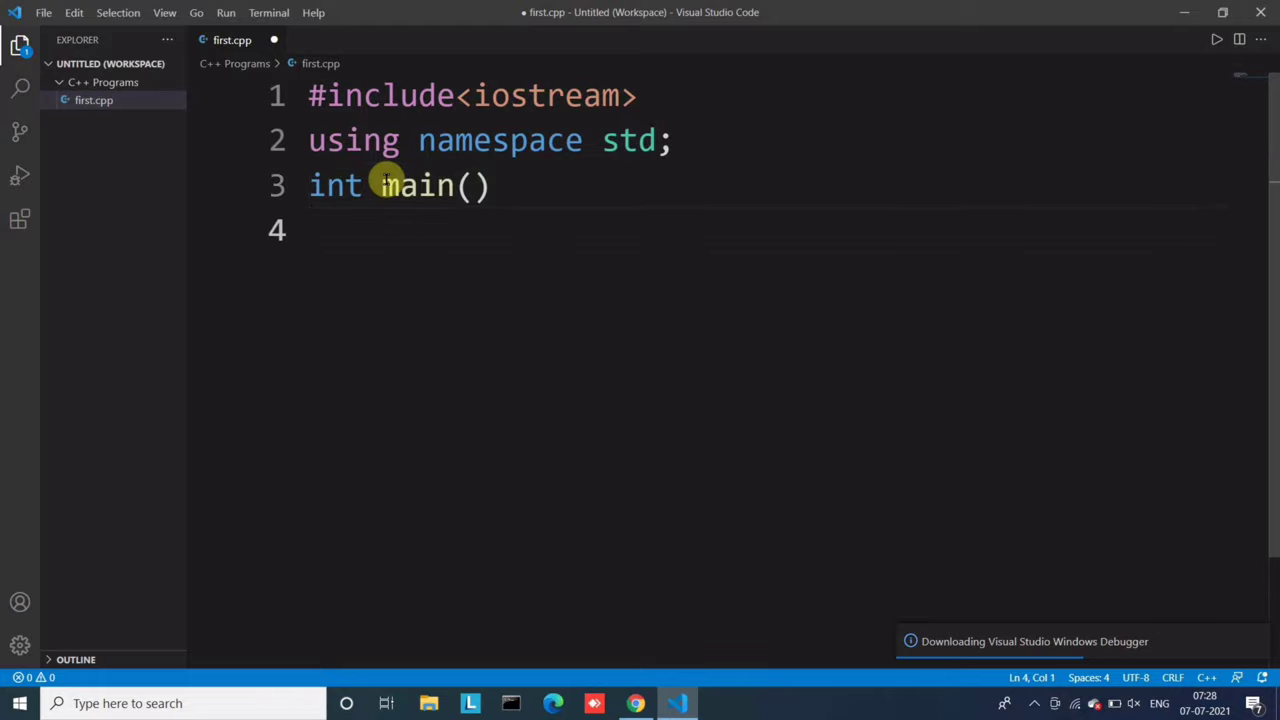
text({)
key(Return)
- Fill the main body with cout<<"Learn Coding..."; followed by return 0; on the next line
text(cout<<)
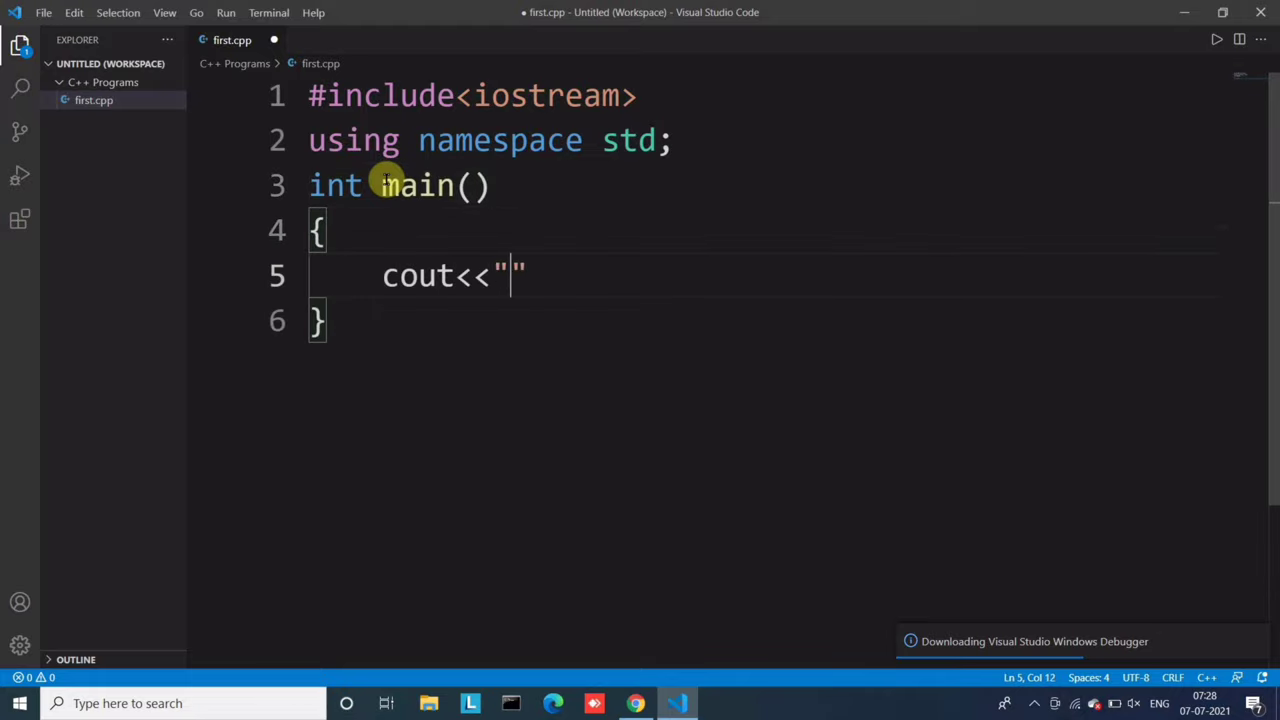
text("Learn Co)
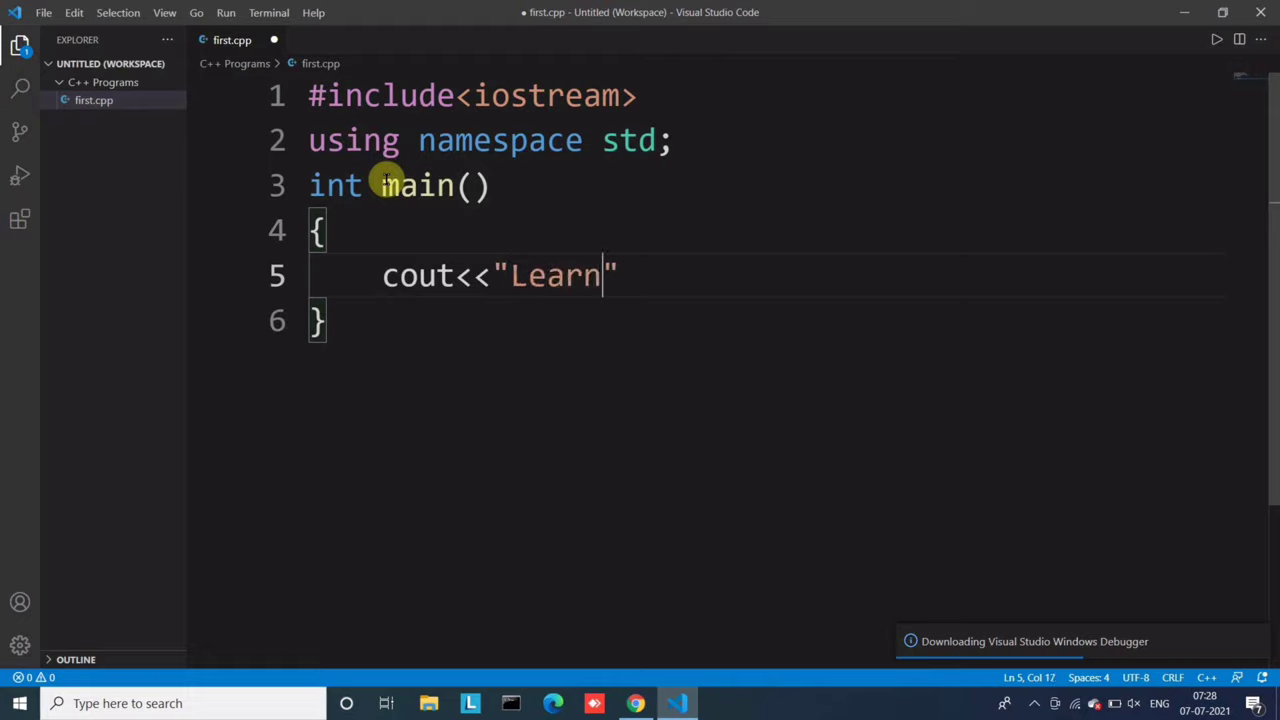
text(ding)
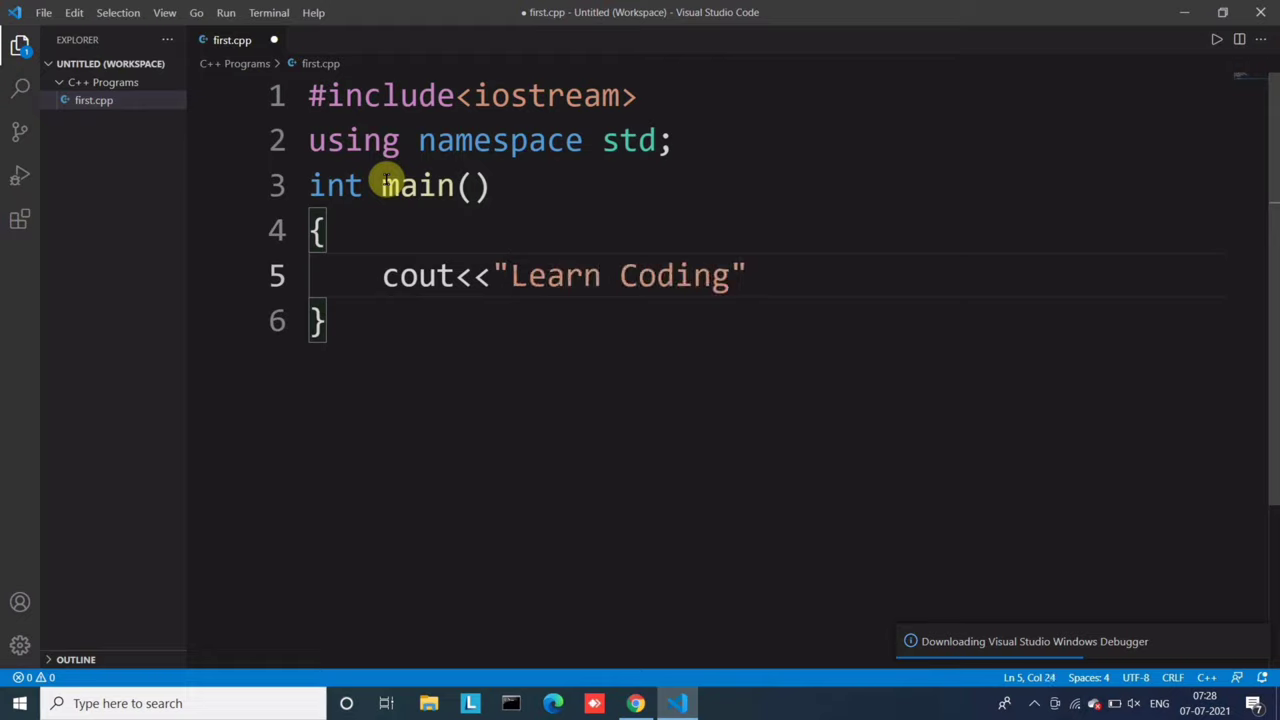
text(...)
click(829, 266)
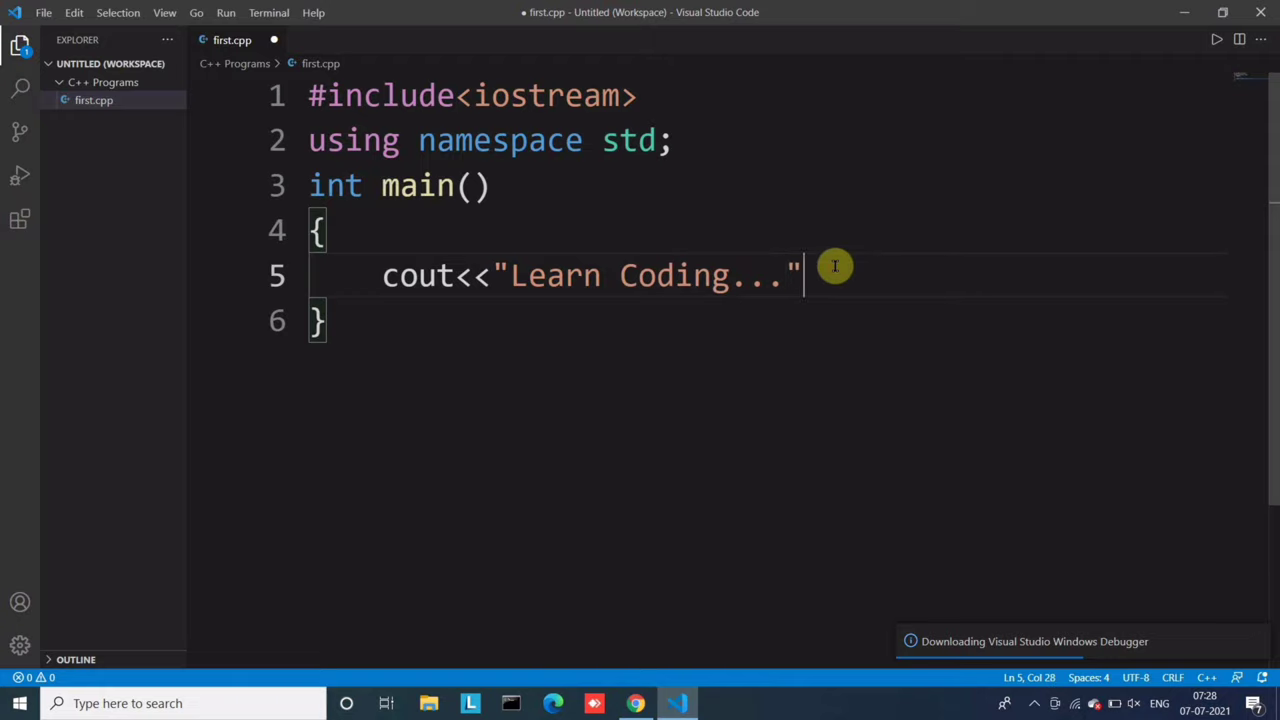
text(;)
key(Return)
text(ret)
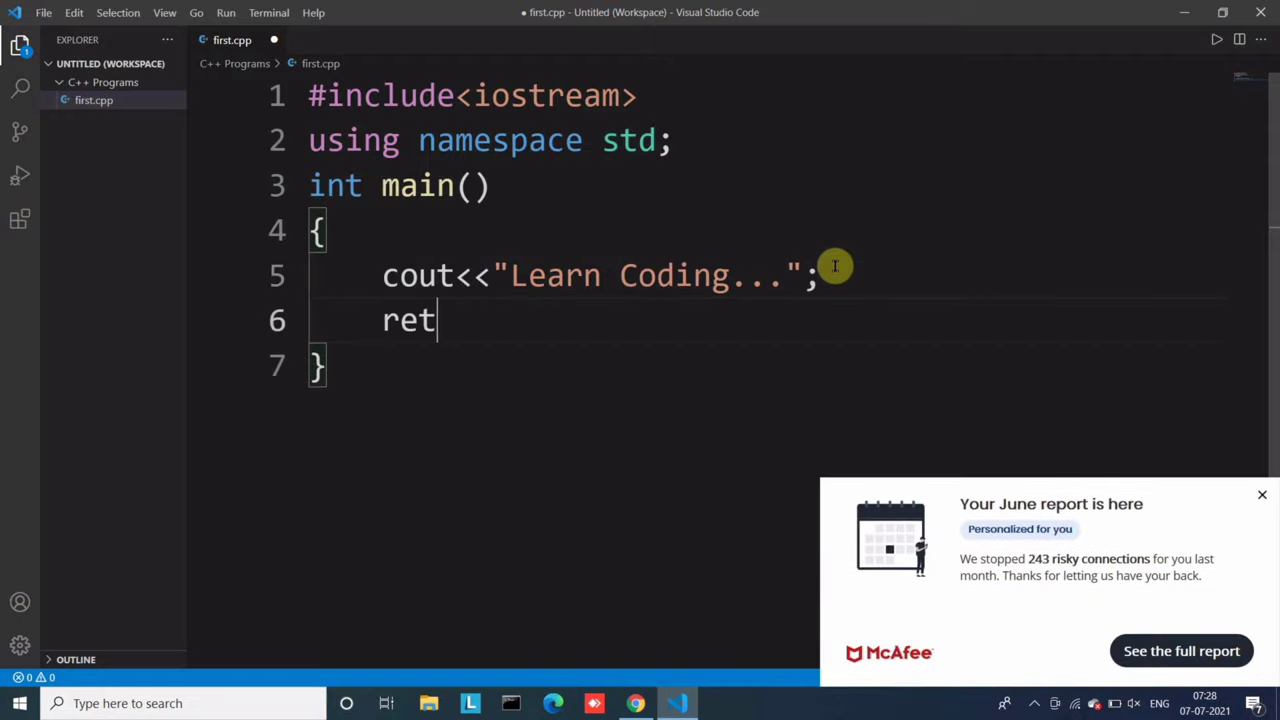
text(urn 0;)
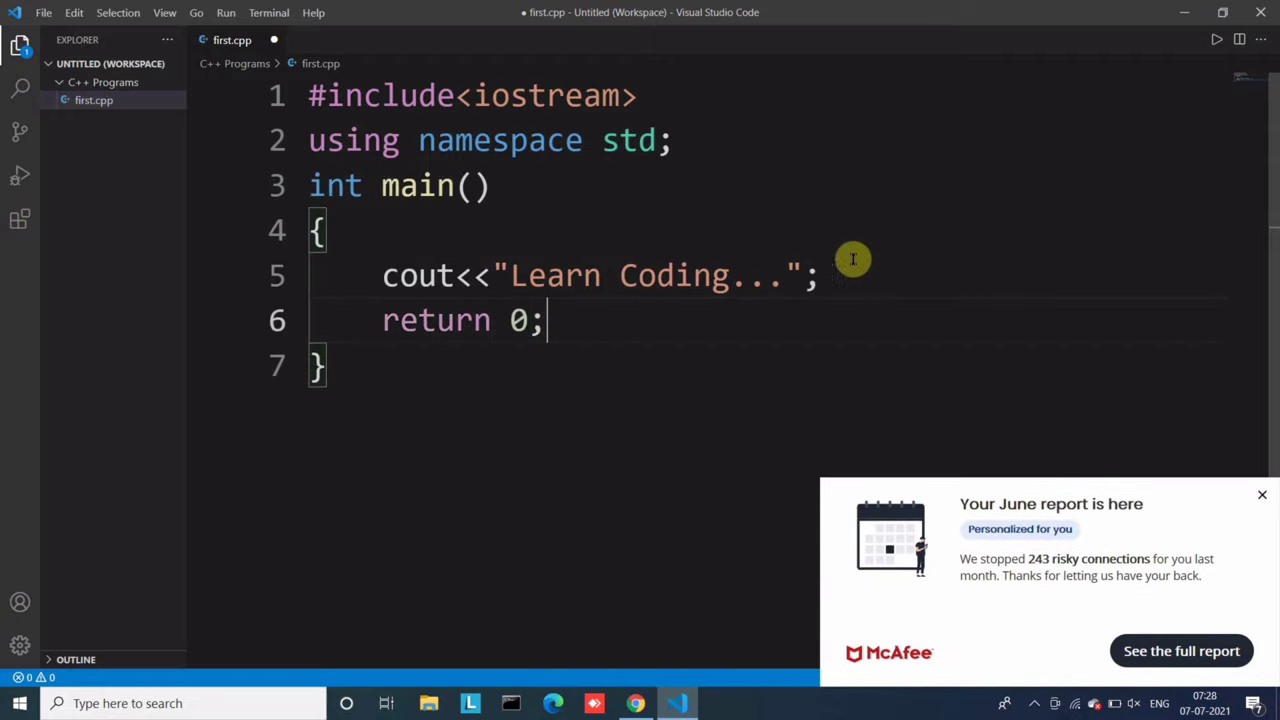
- Dismiss the McAfee report popup, switch to Chrome and search Google for "mingw gcc compiler download"
click(1262, 500)
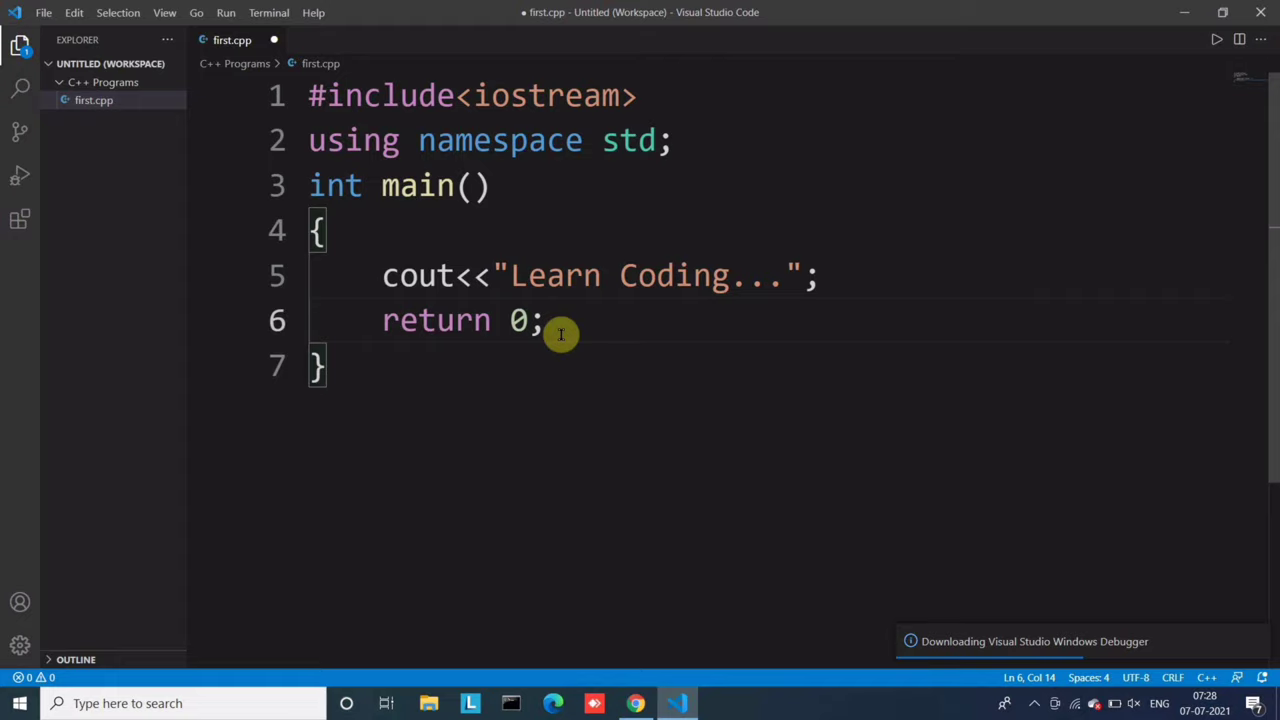
click(1185, 12)
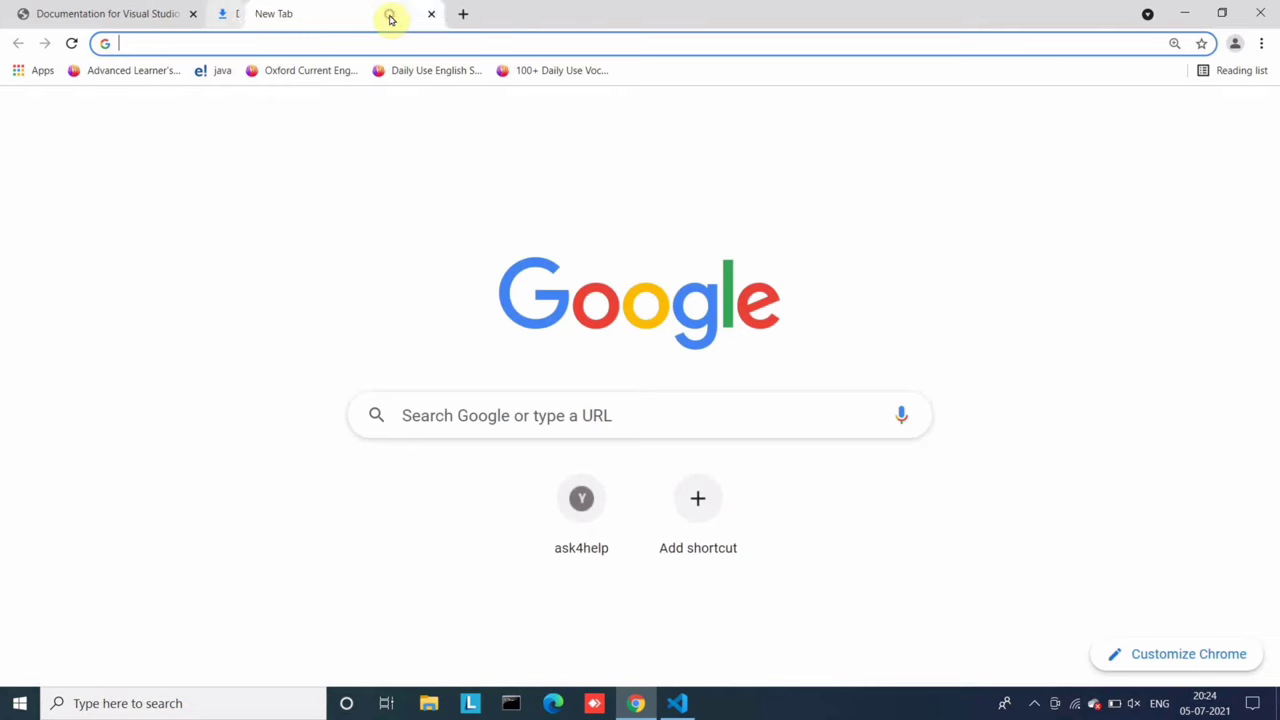
text(m)
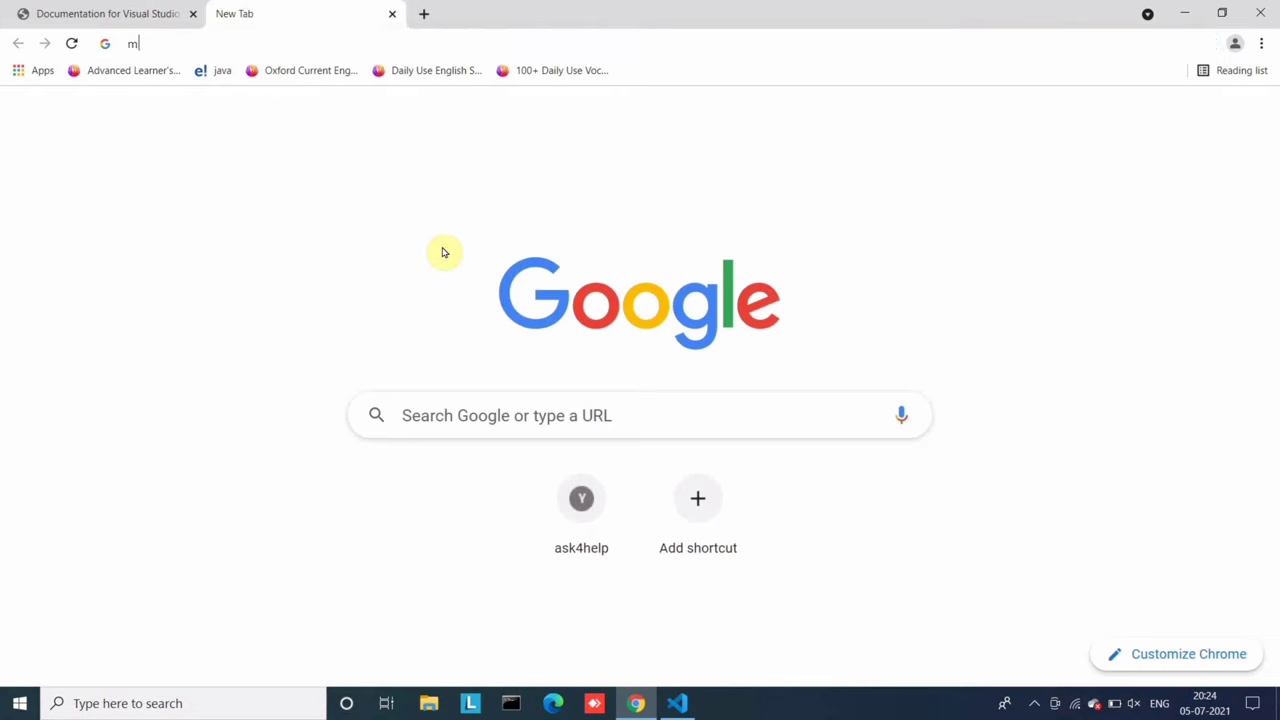
text(ingw)
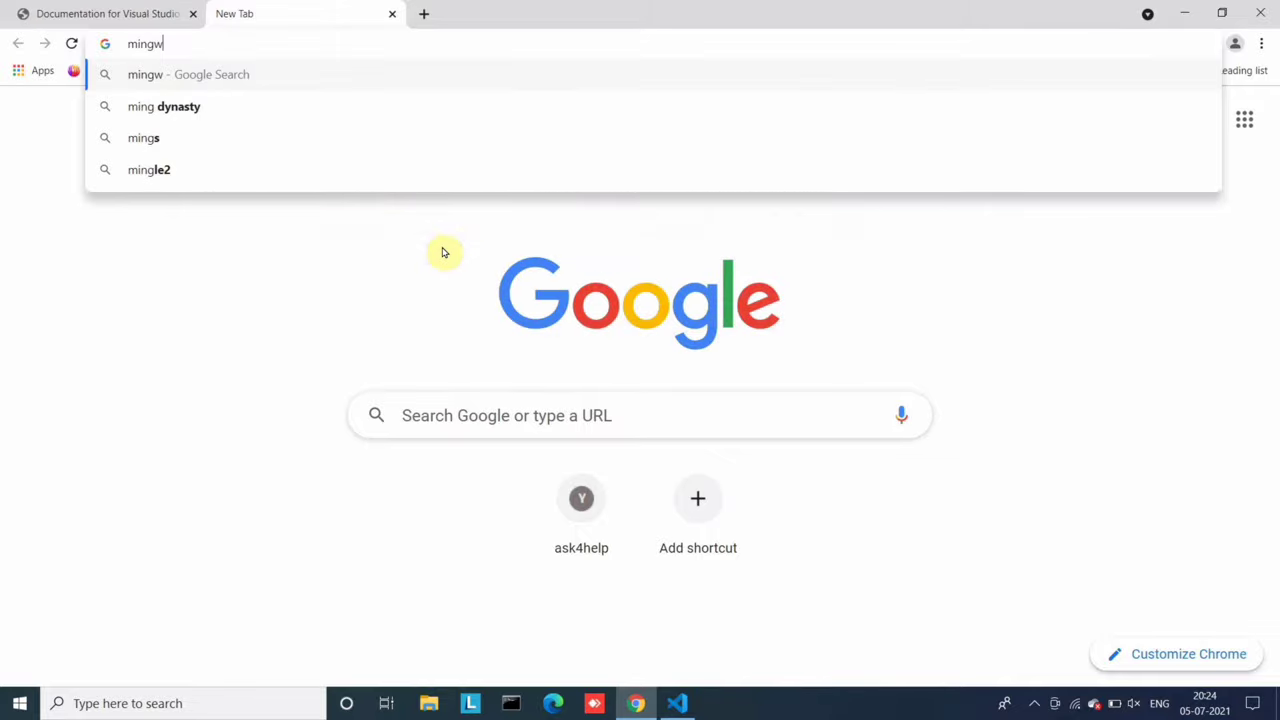
text( gcc )
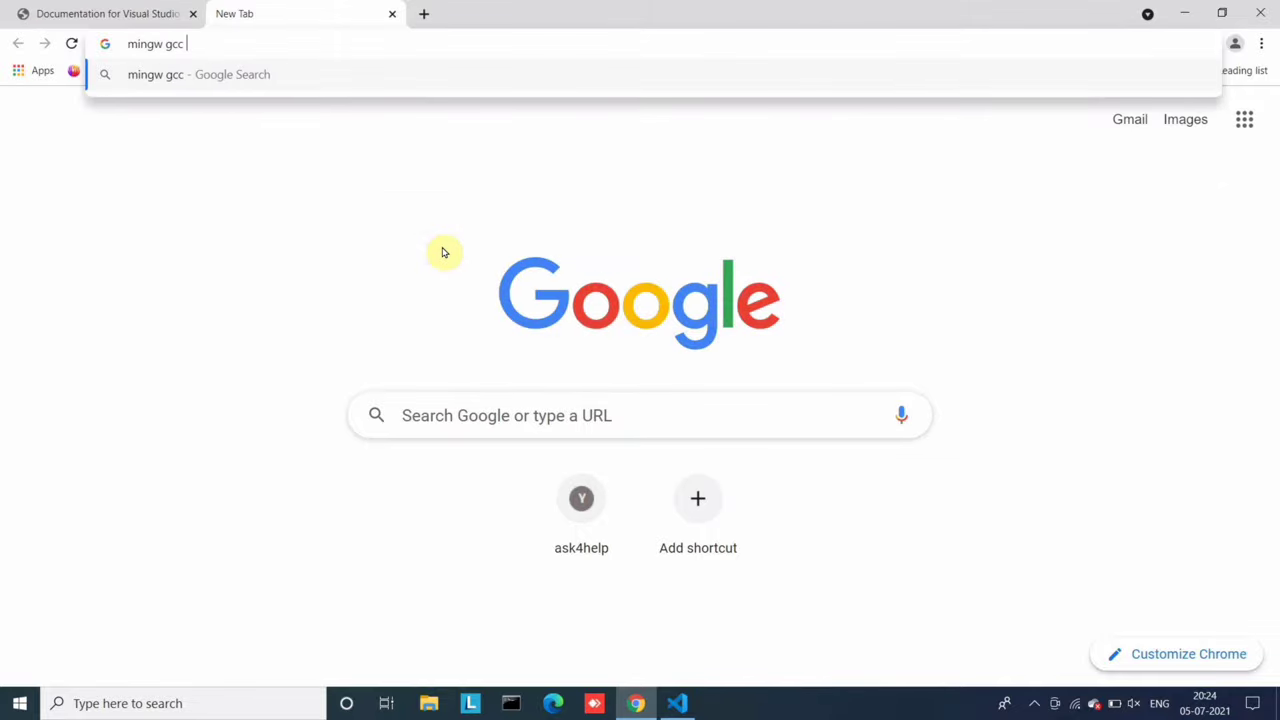
text(compile)
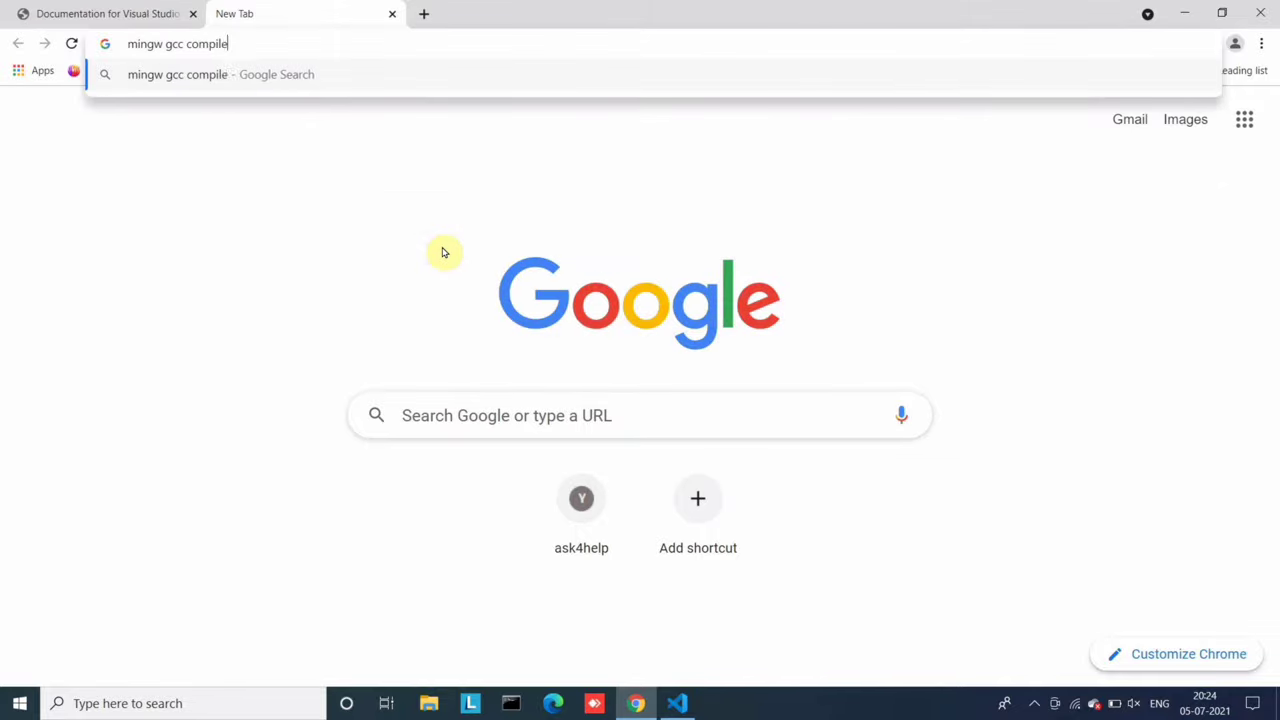
text(r downl)
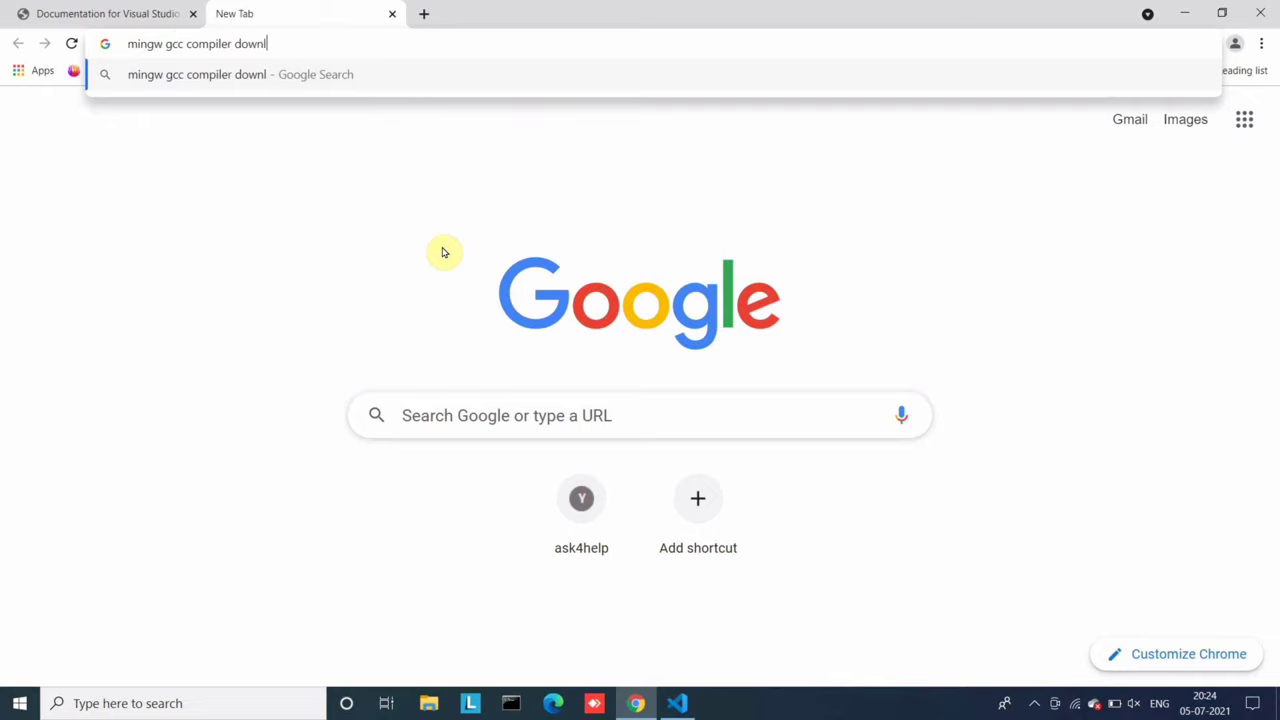
text(oad)
key(Return)
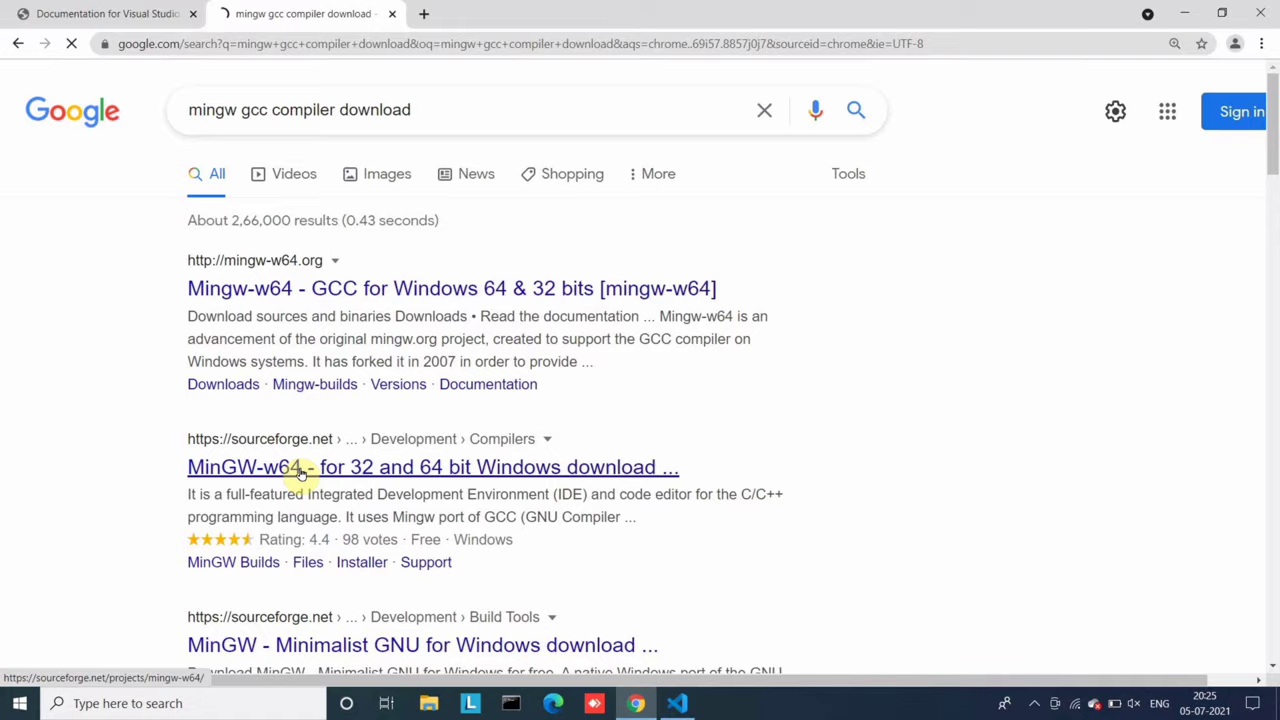
click(300, 470)
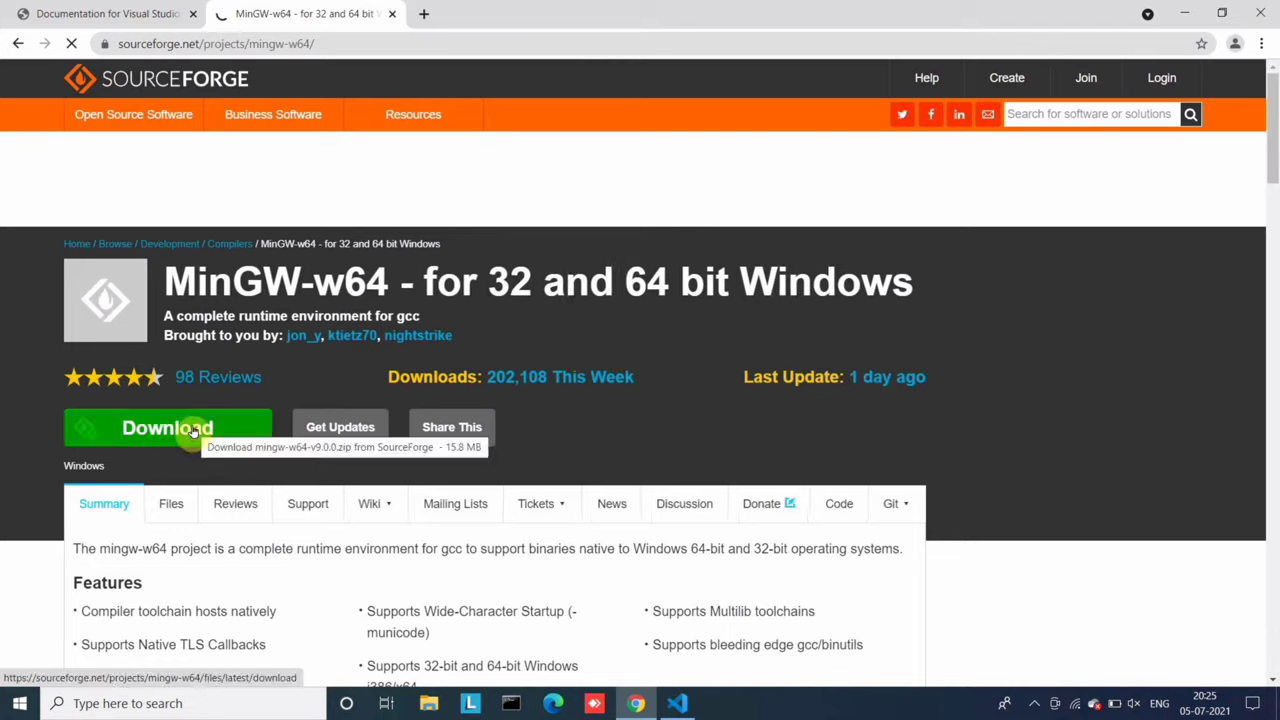
click(167, 432)
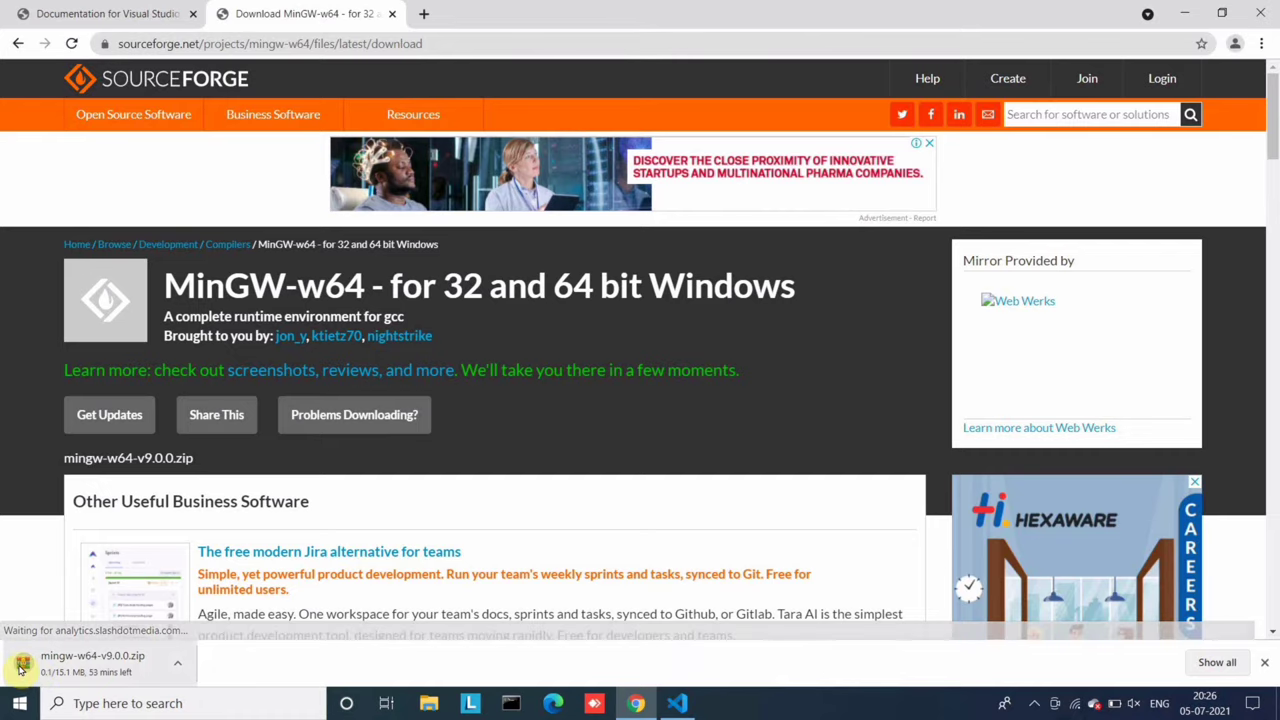
key(ctrl+j)
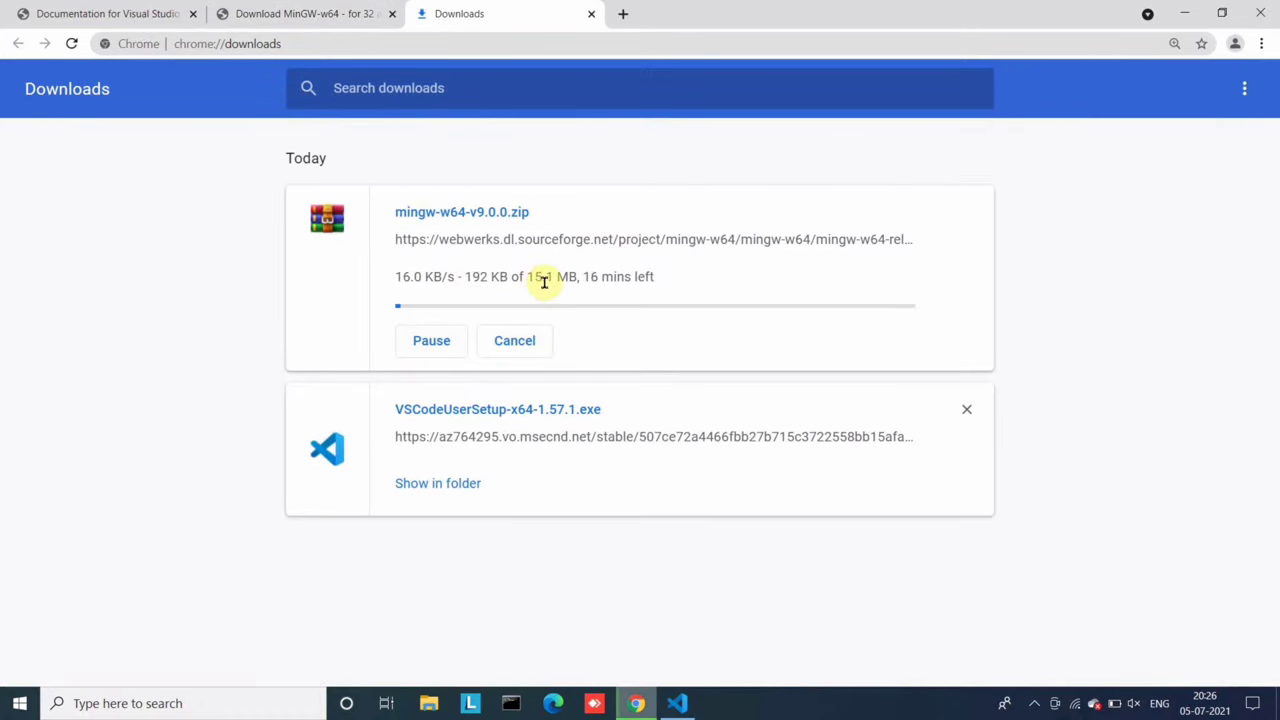
click(514, 341)
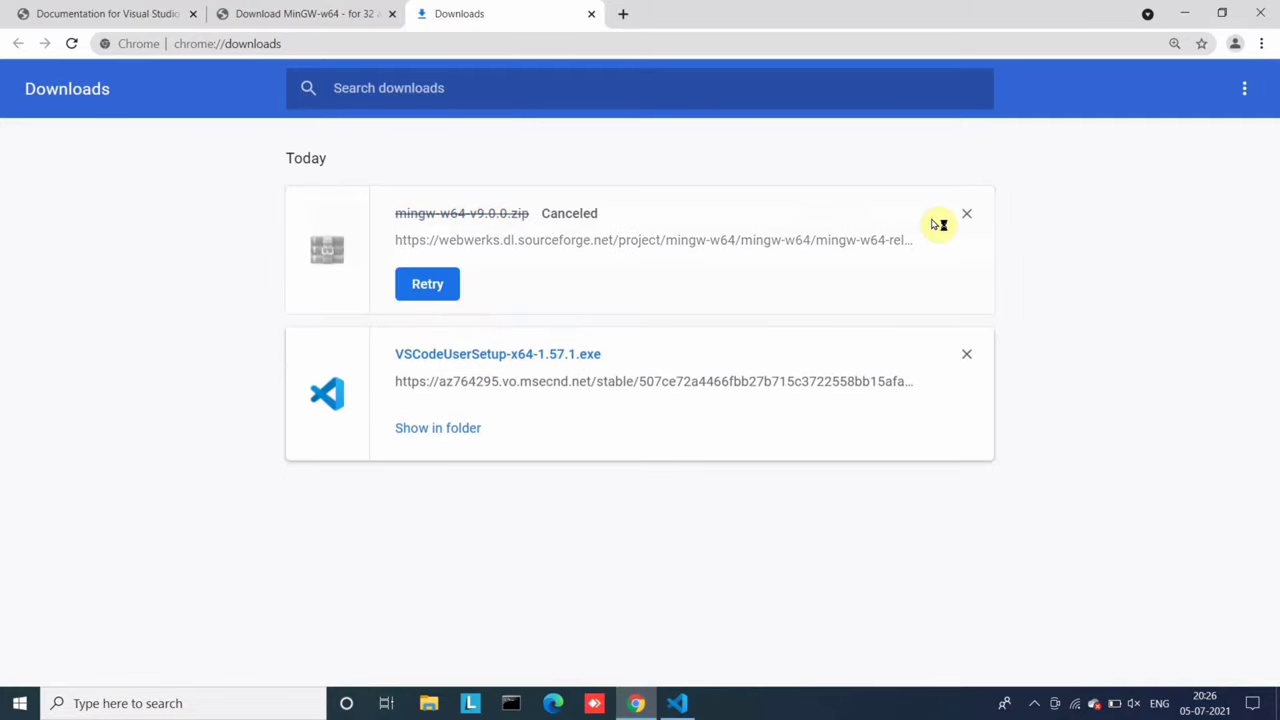
click(968, 214)
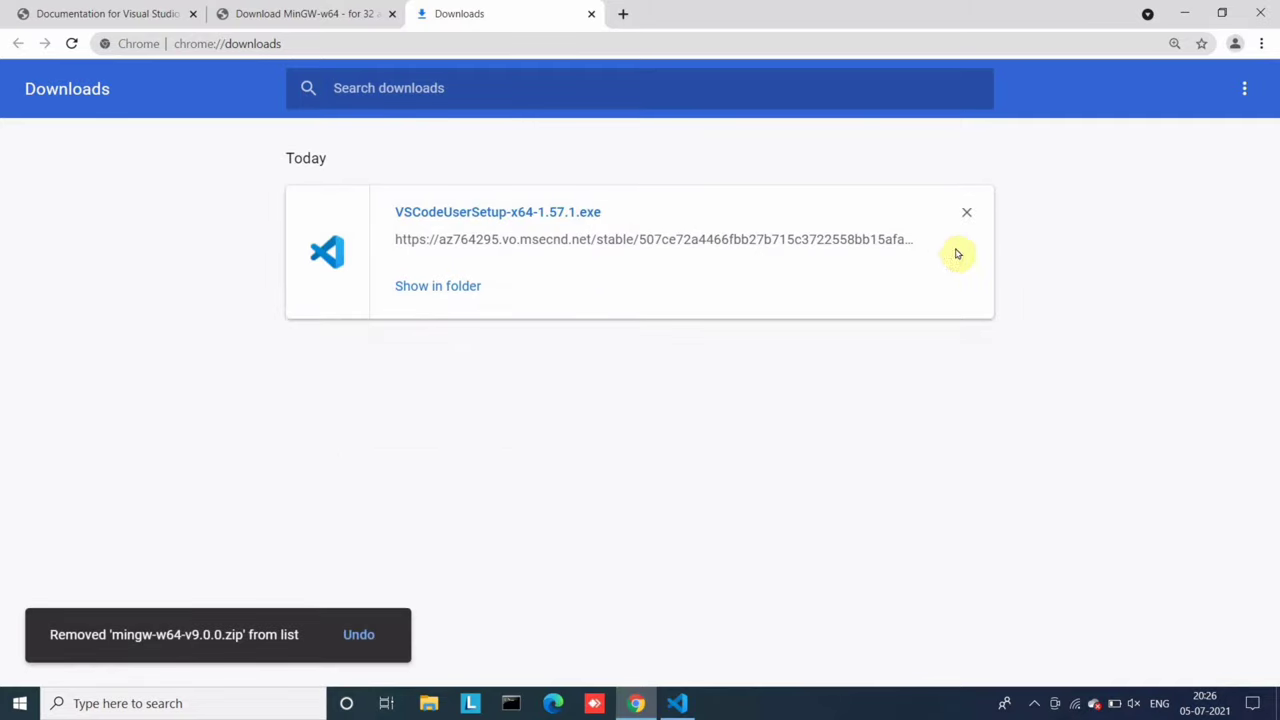
- Switch to File Explorer, open the Downloads folder and launch the mingw-get-setup installer
click(1187, 11)
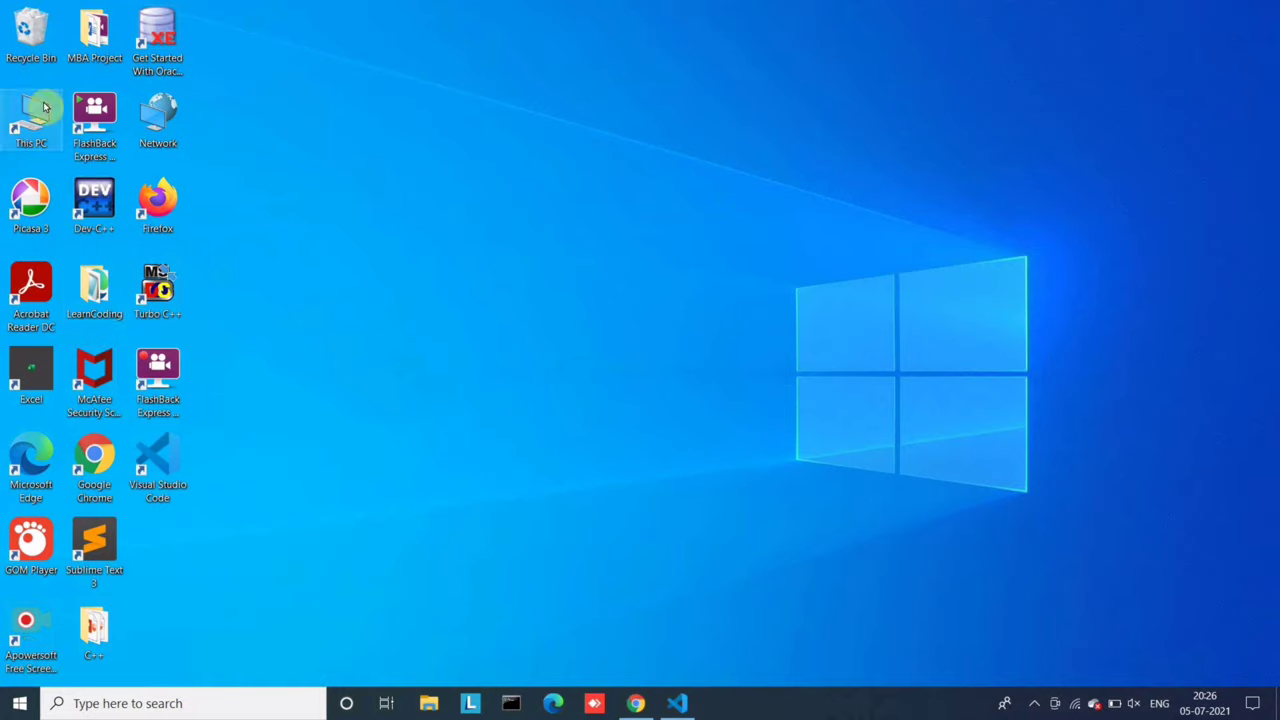
double_click(30, 117)
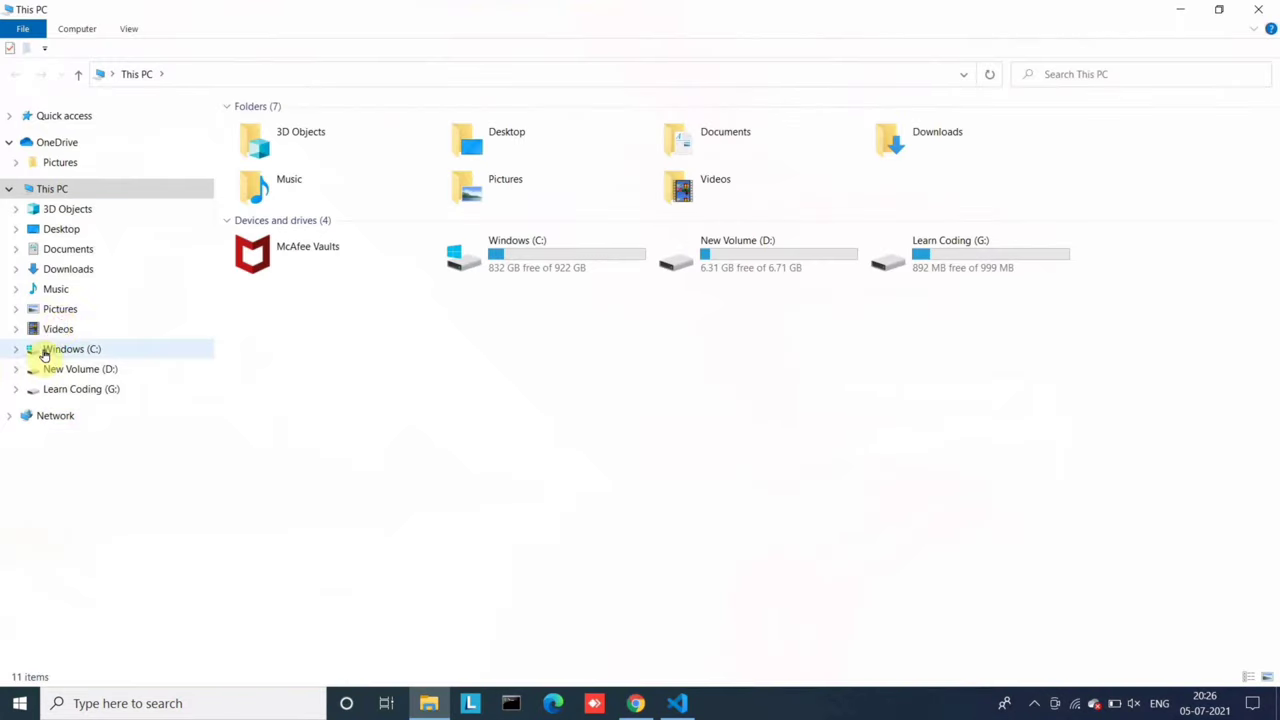
click(71, 267)
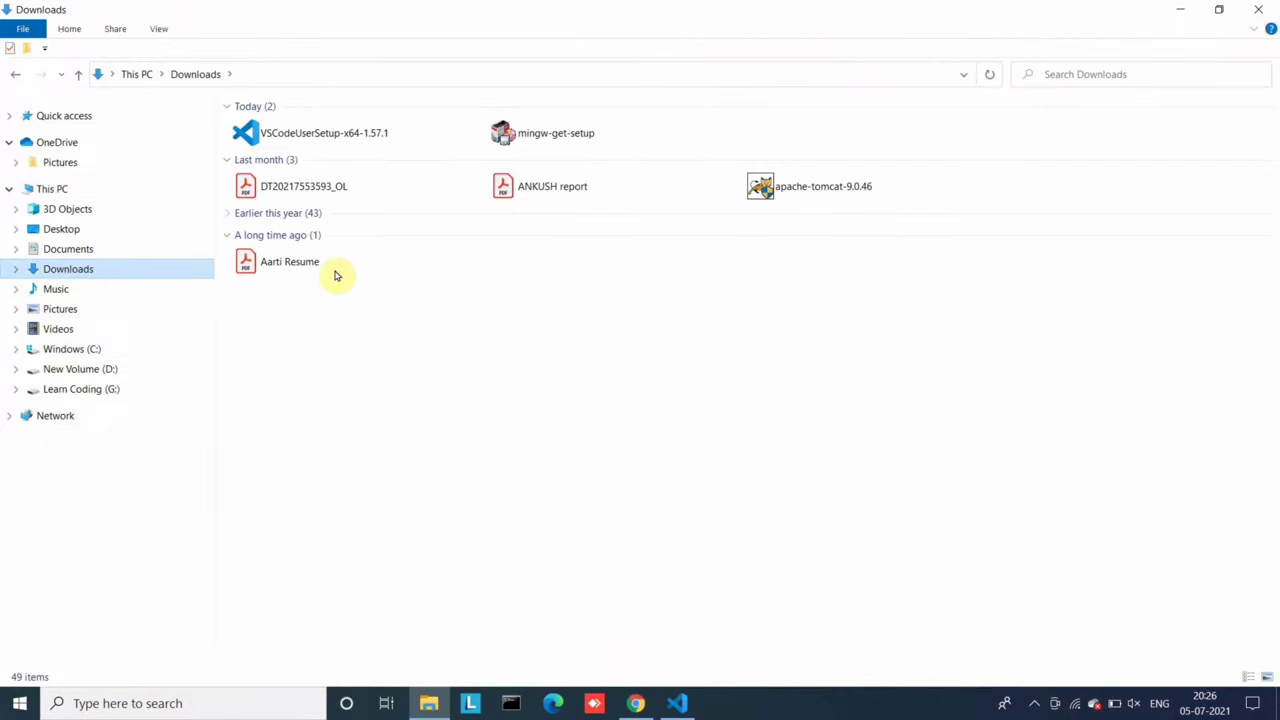
double_click(552, 135)
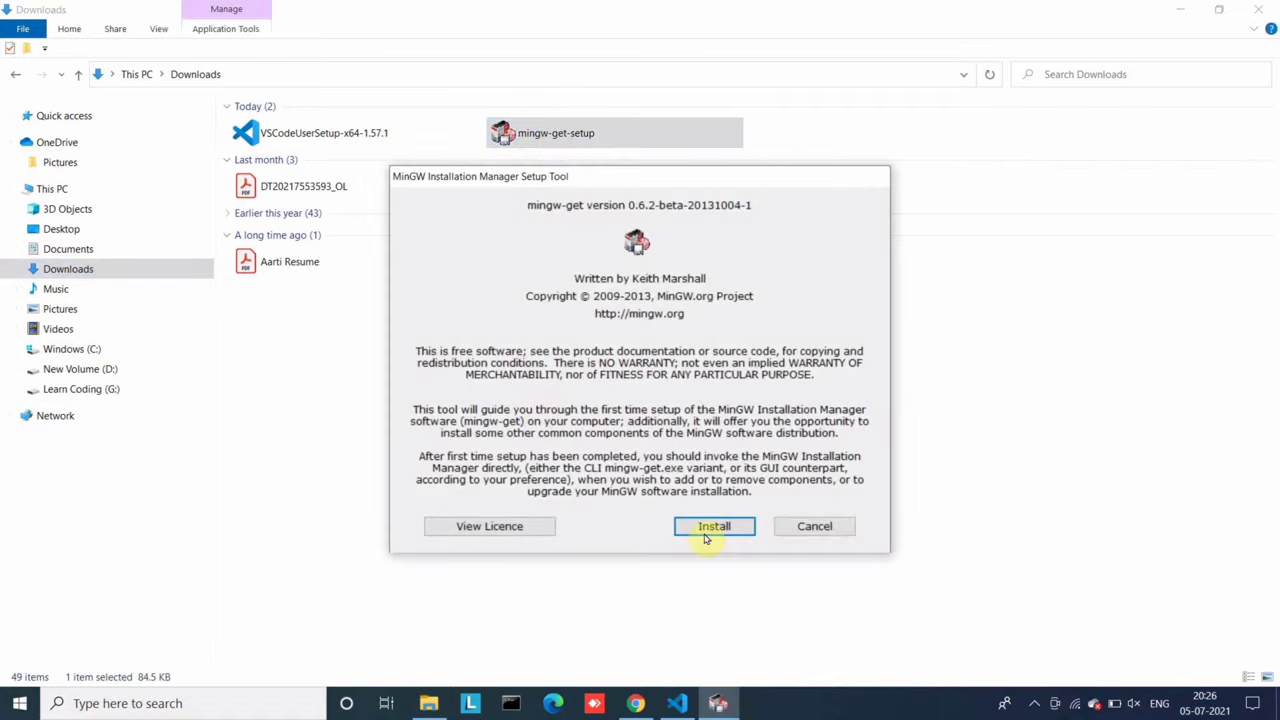
- Install the MinGW Installation Manager into C:\MinGW with the default preferences and continue to its package list
click(714, 527)
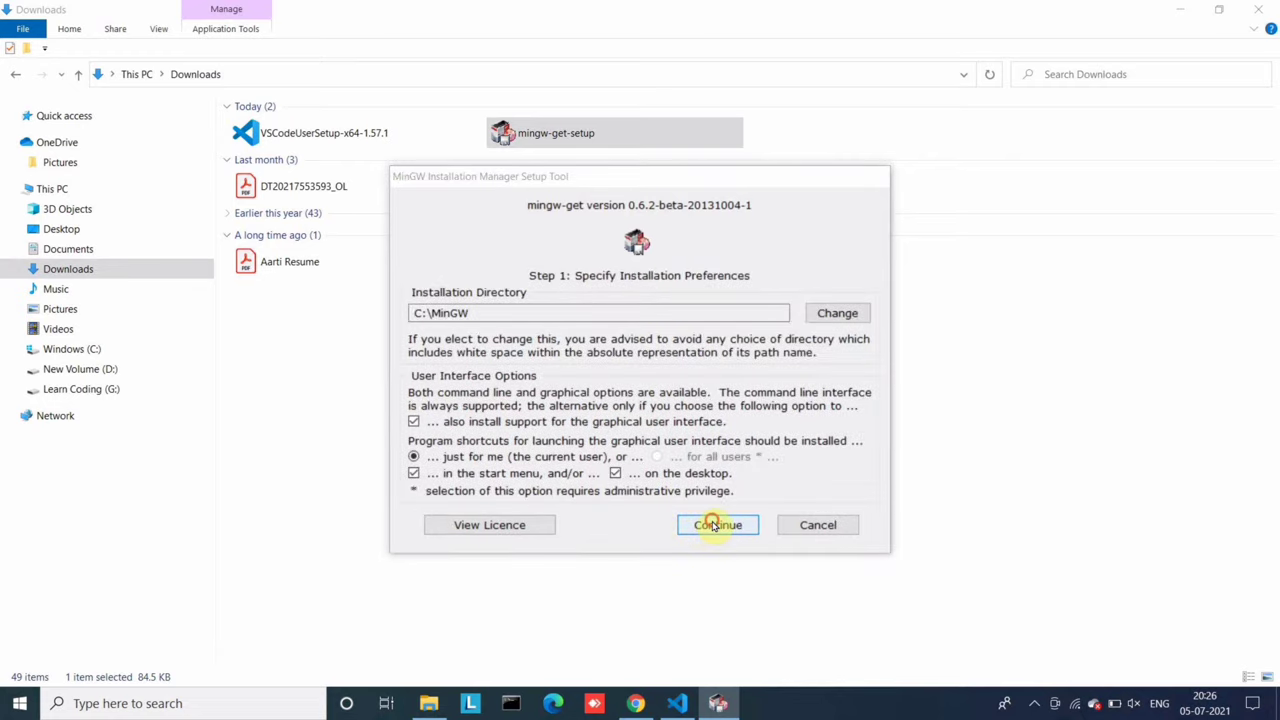
click(714, 525)
click(1180, 9)
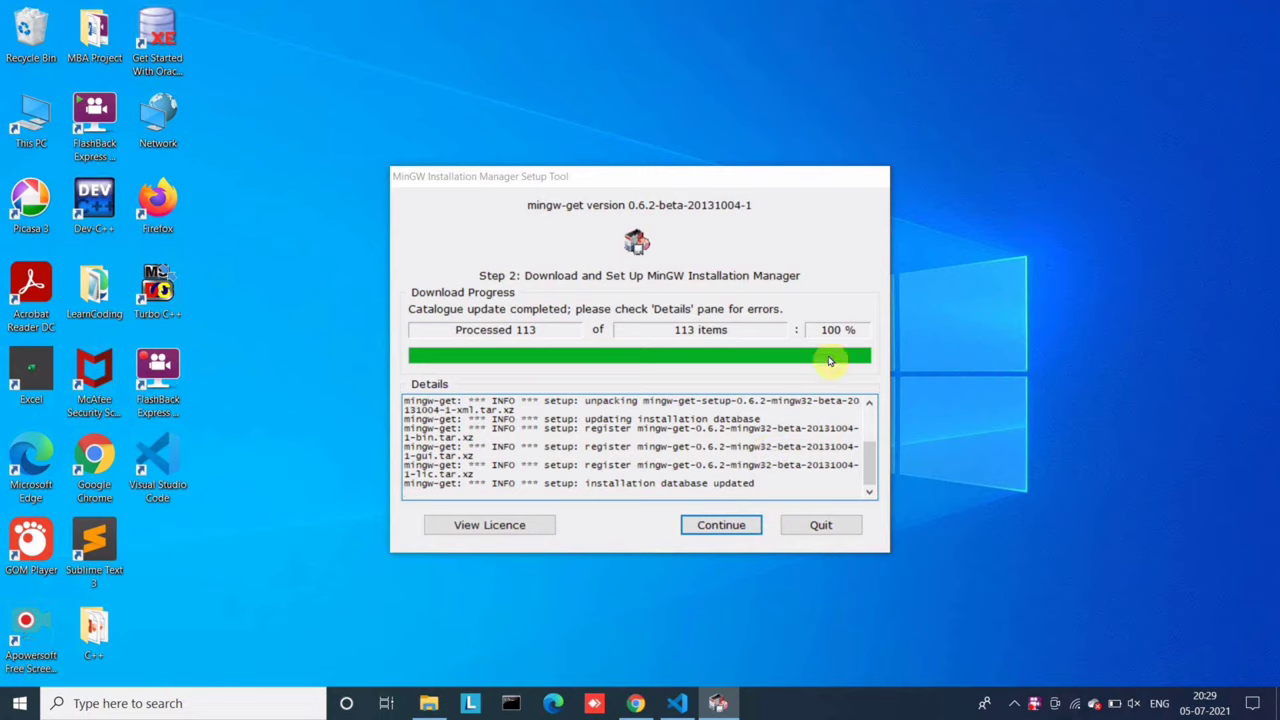
click(703, 528)
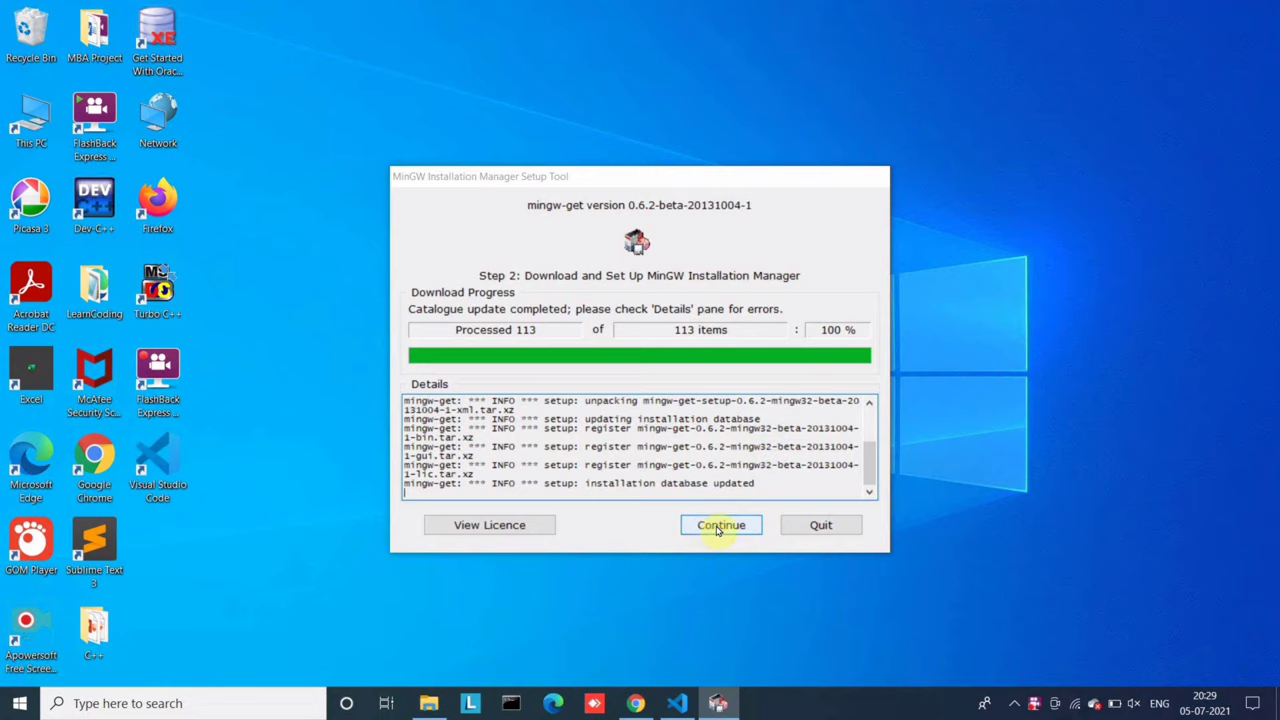
click(717, 528)
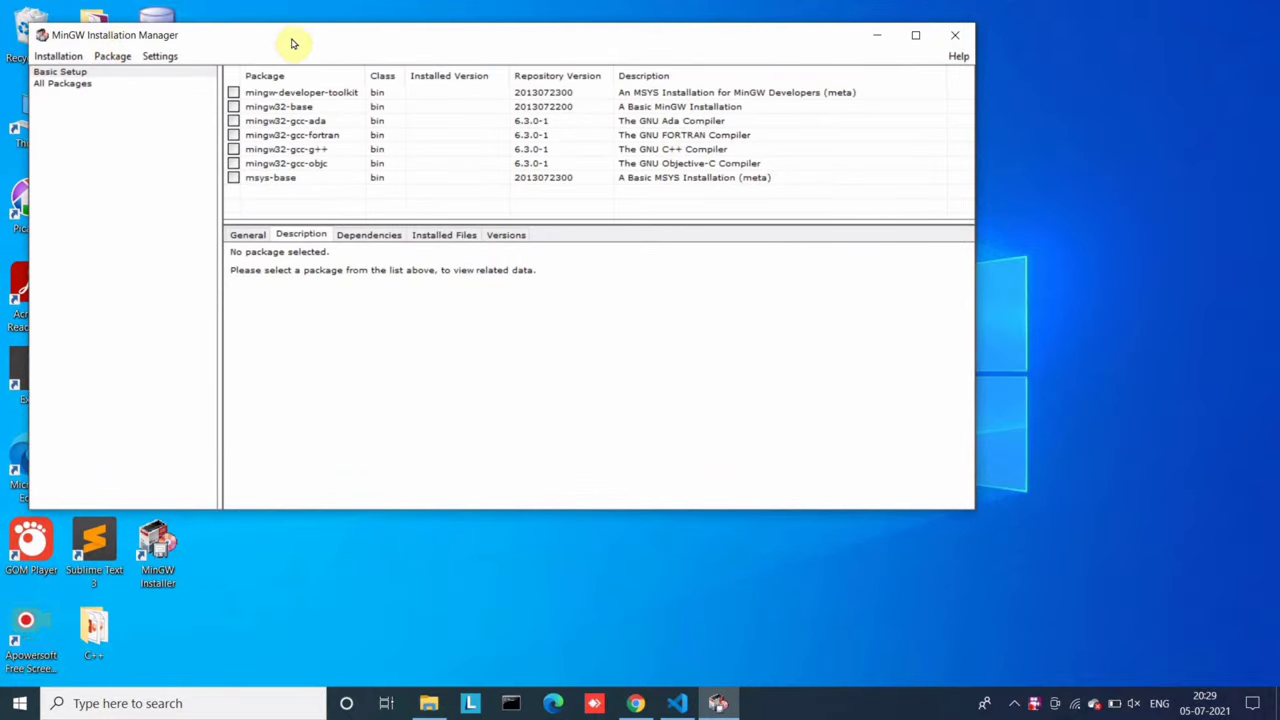
- Mark the mingw32-base and mingw32-gcc-g++ packages for installation in the MinGW Installation Manager
drag(289, 40, 511, 86)
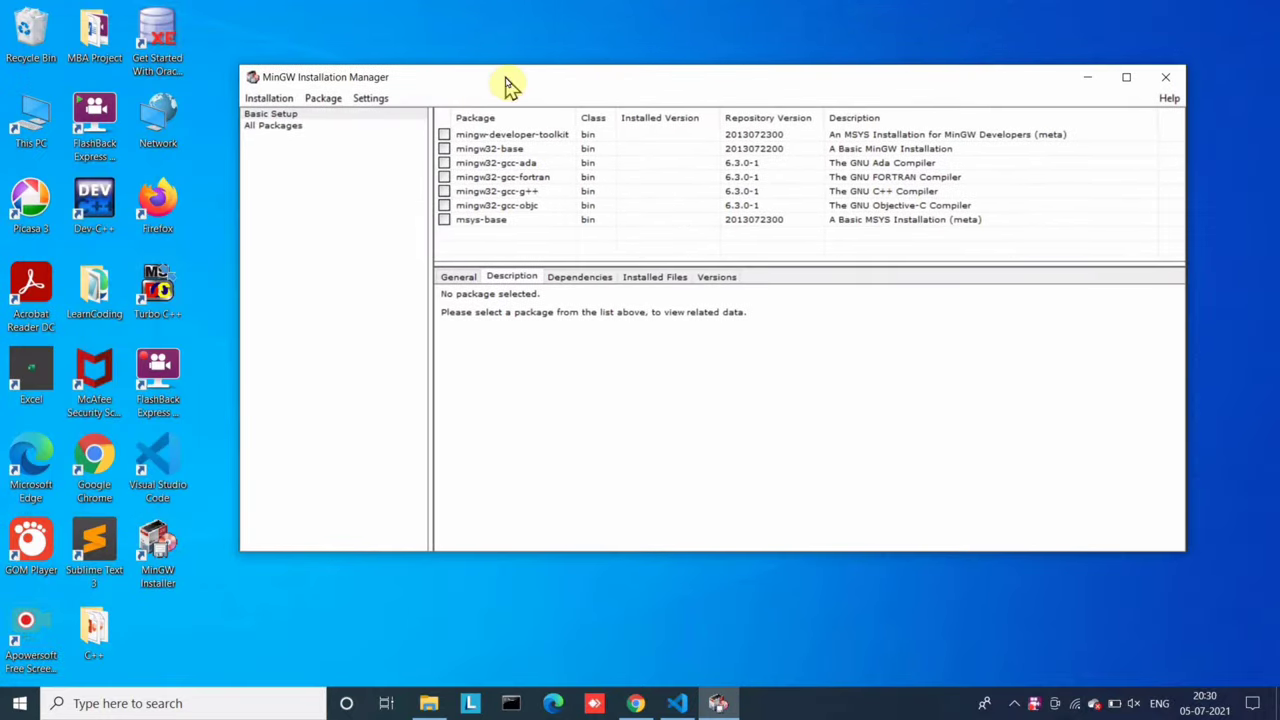
click(444, 150)
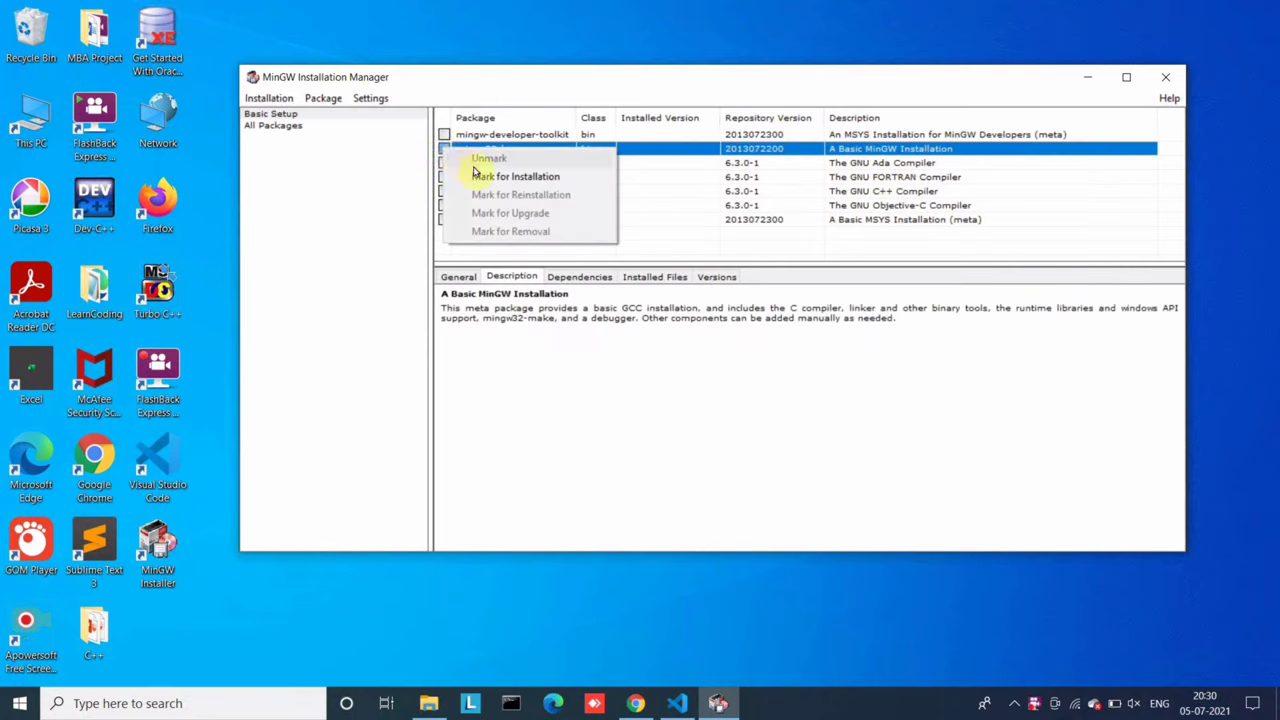
click(482, 176)
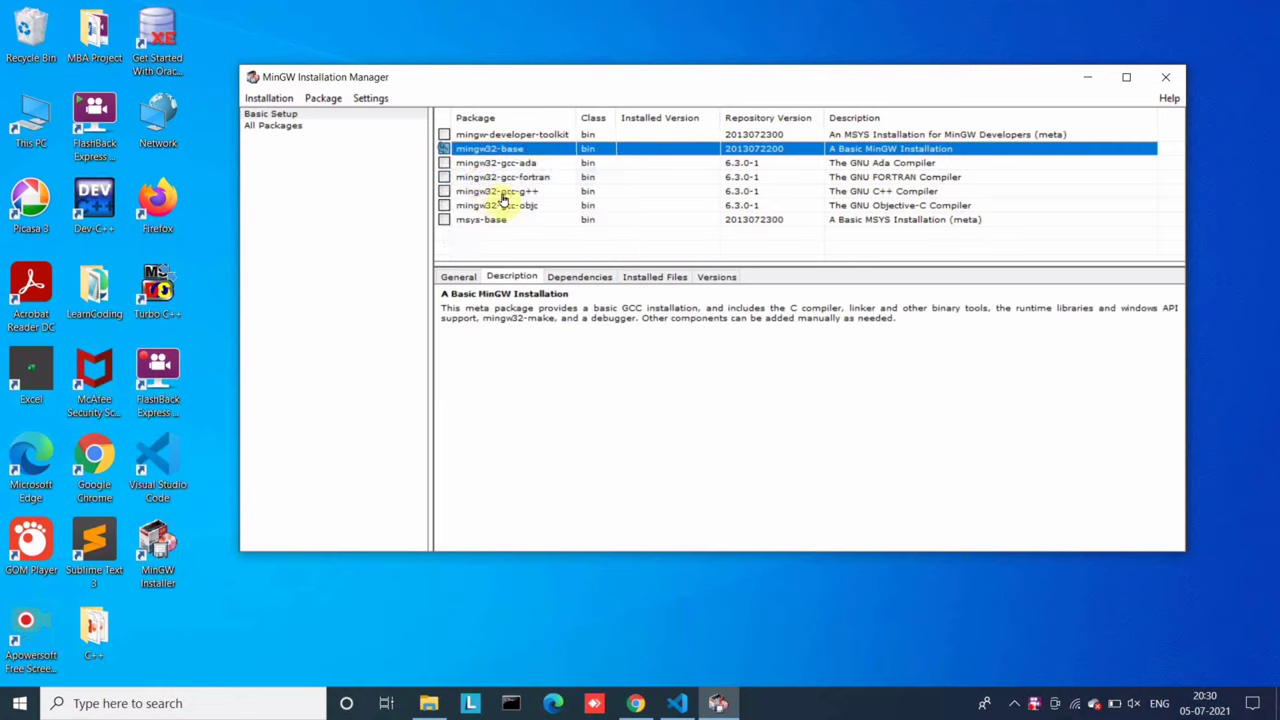
click(444, 193)
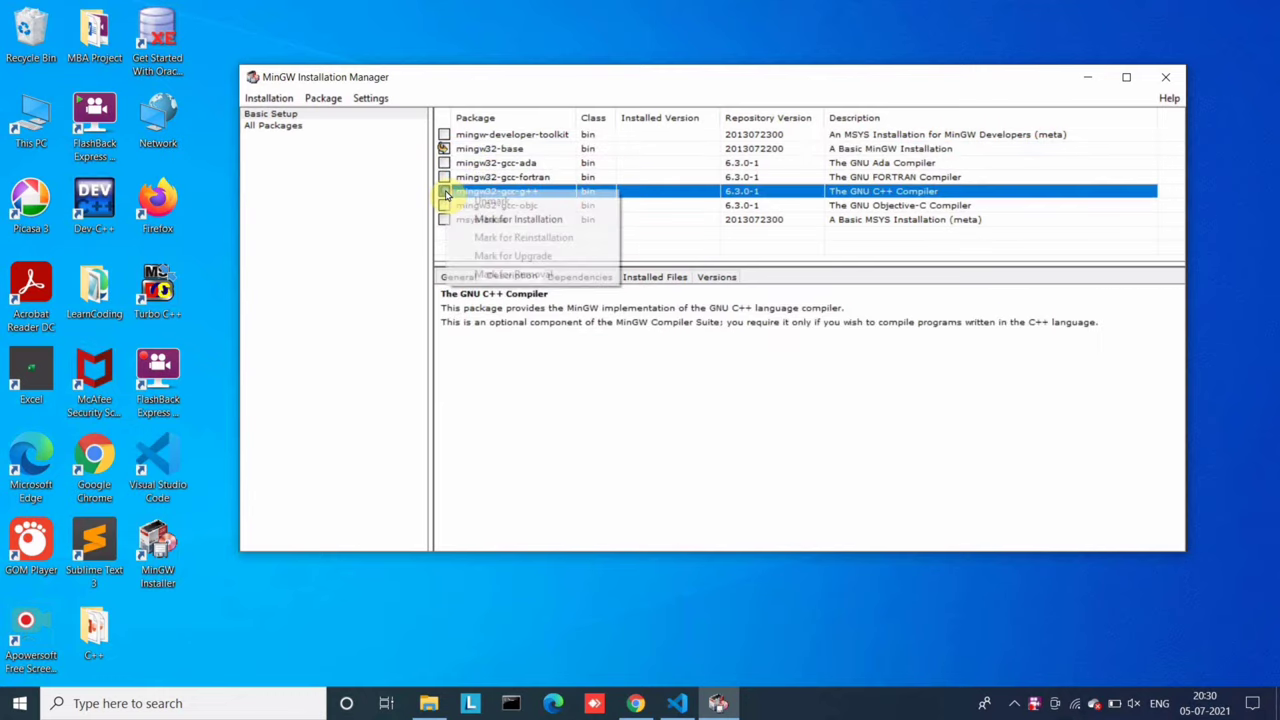
click(482, 220)
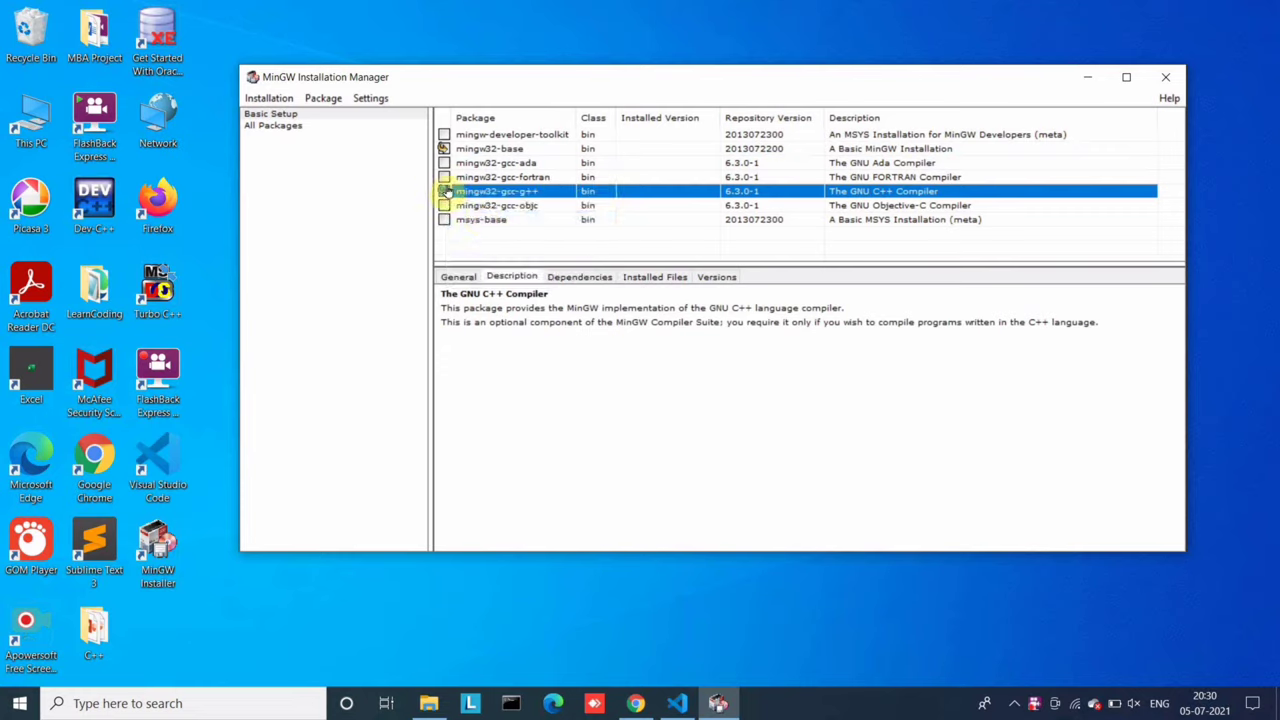
- Apply the pending package installations and close the MinGW Installation Manager
click(265, 100)
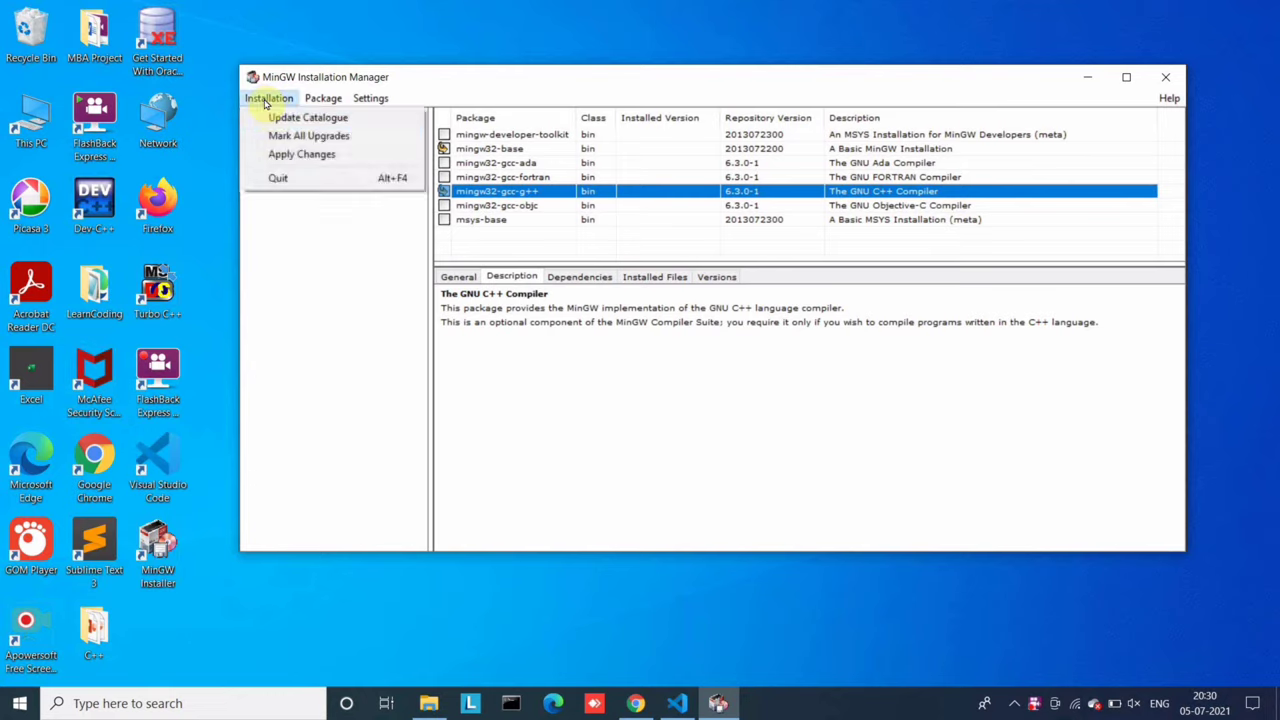
click(301, 150)
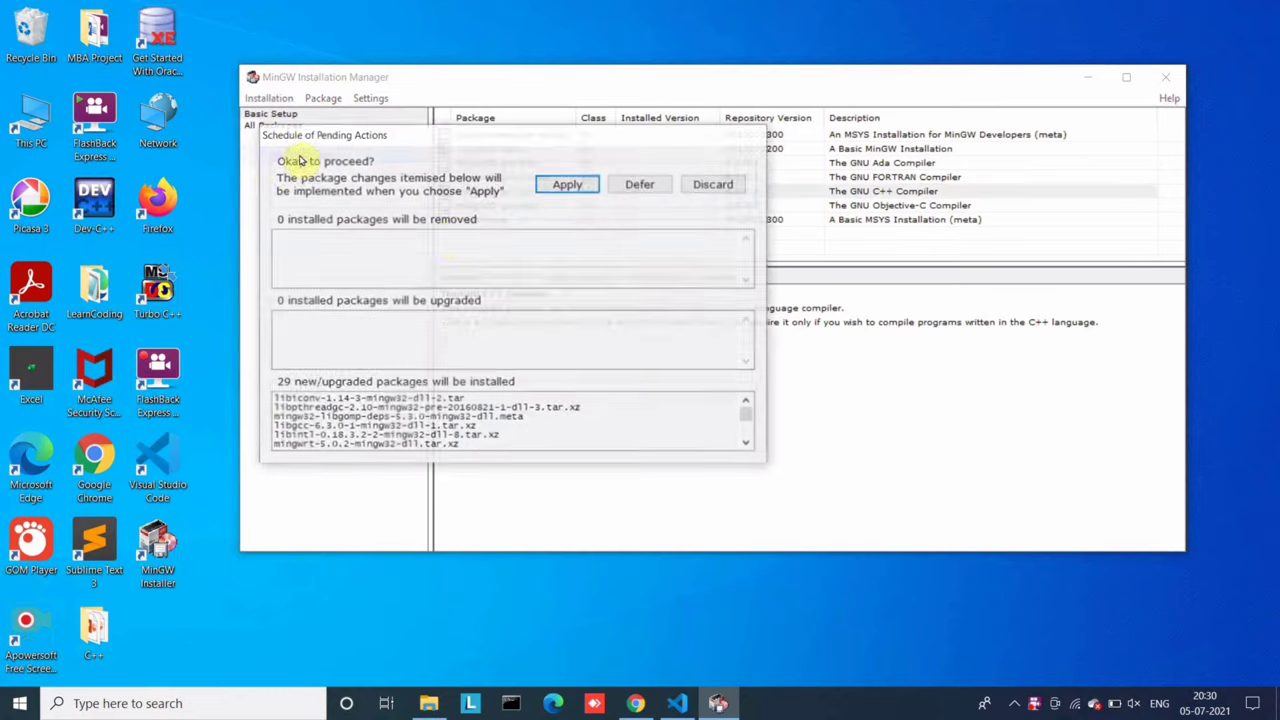
click(566, 185)
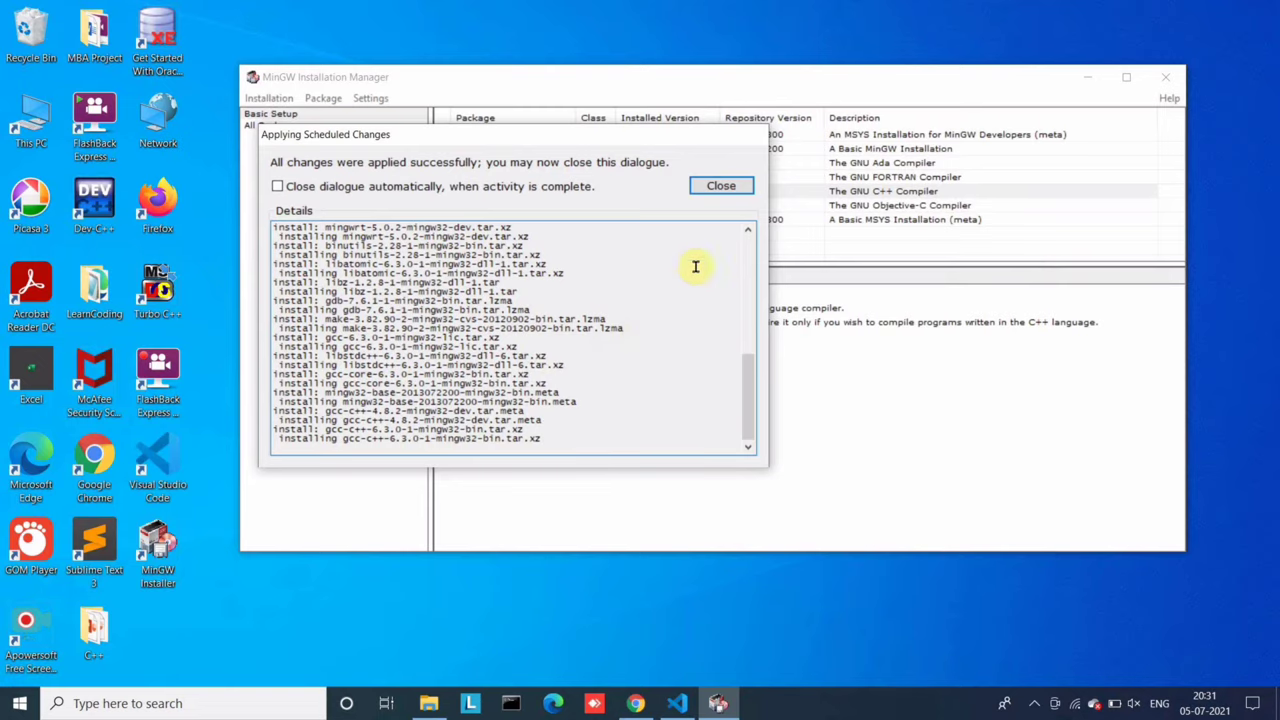
click(719, 187)
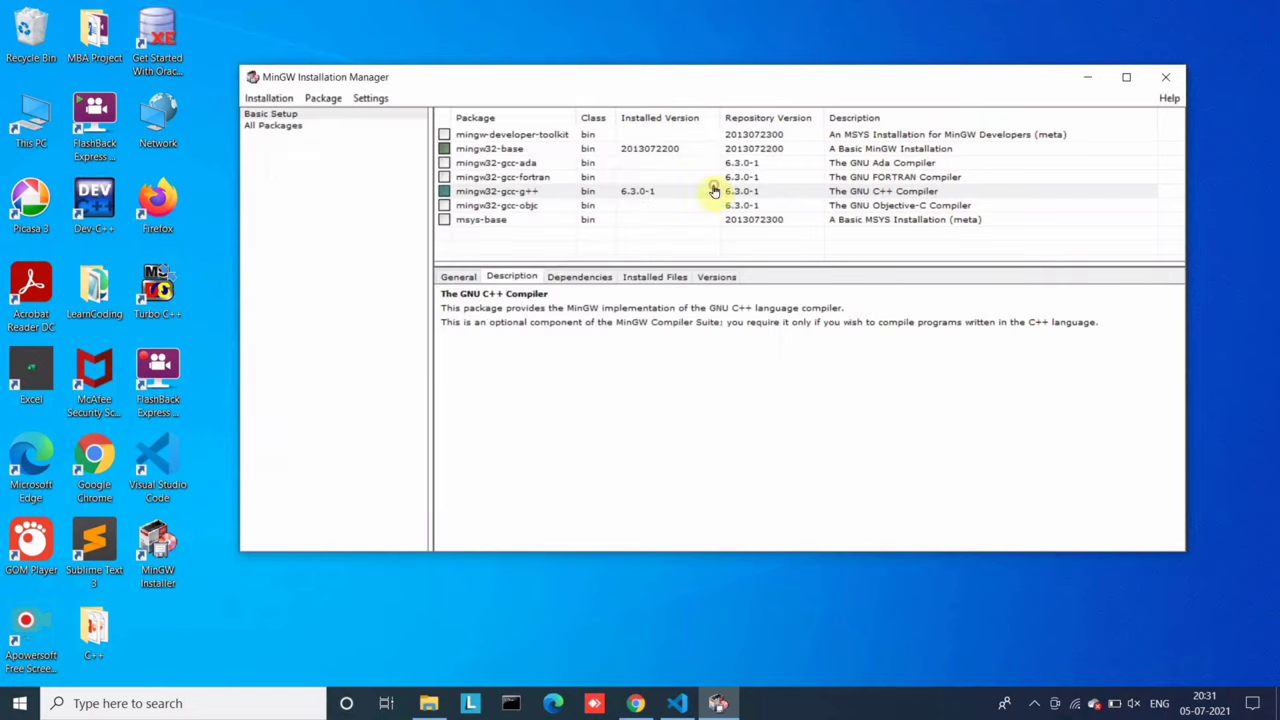
click(1160, 80)
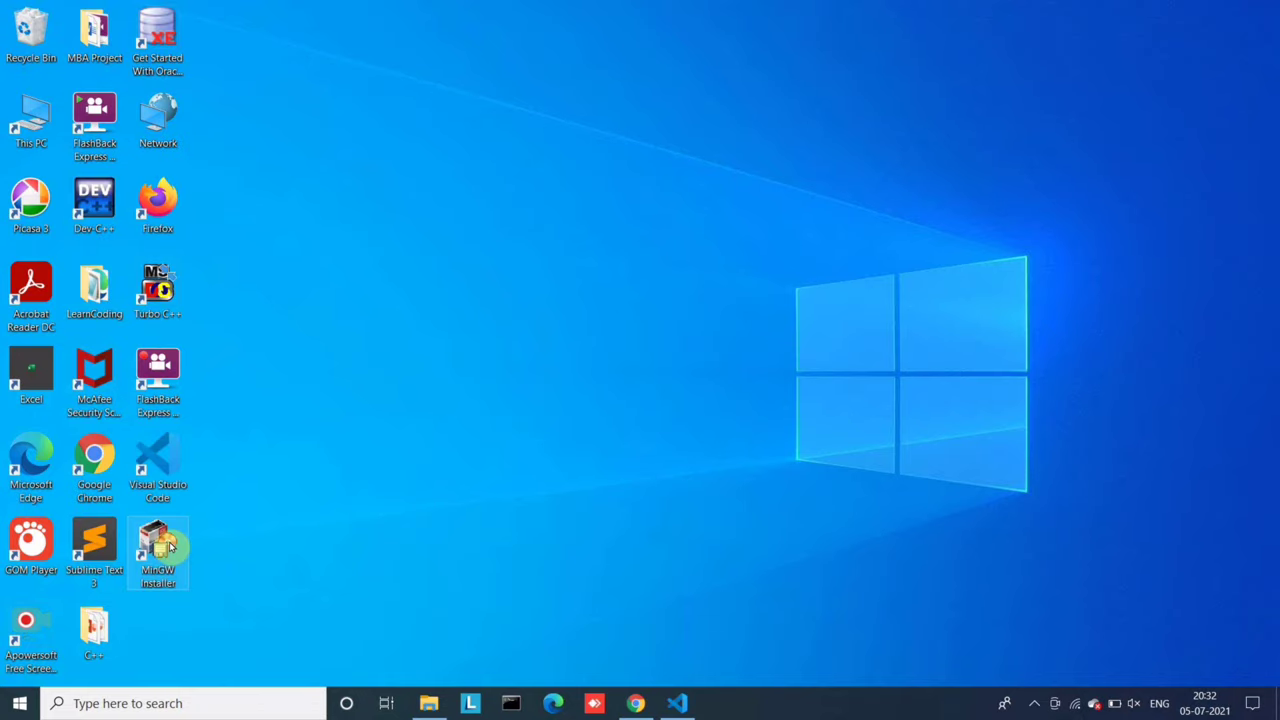
- Search Windows for "envi", open the system environment variables editor and move the System Properties window toward the middle of the desktop
click(137, 704)
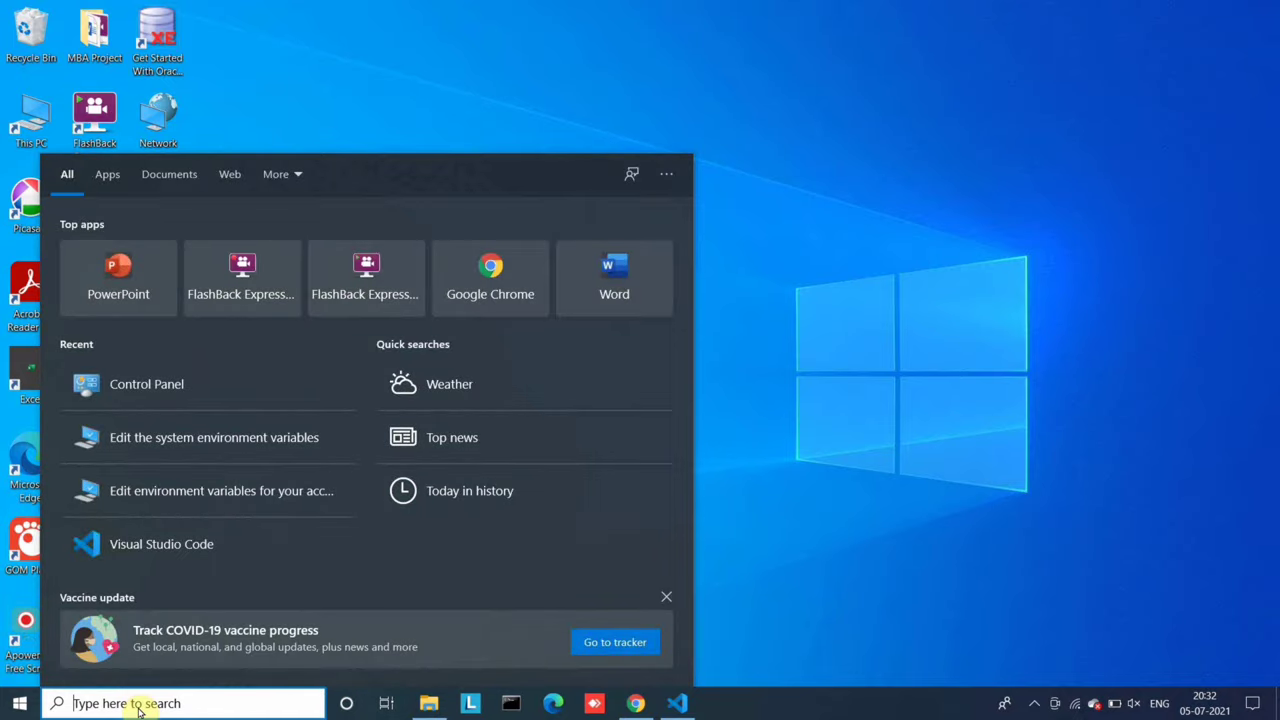
text(envi)
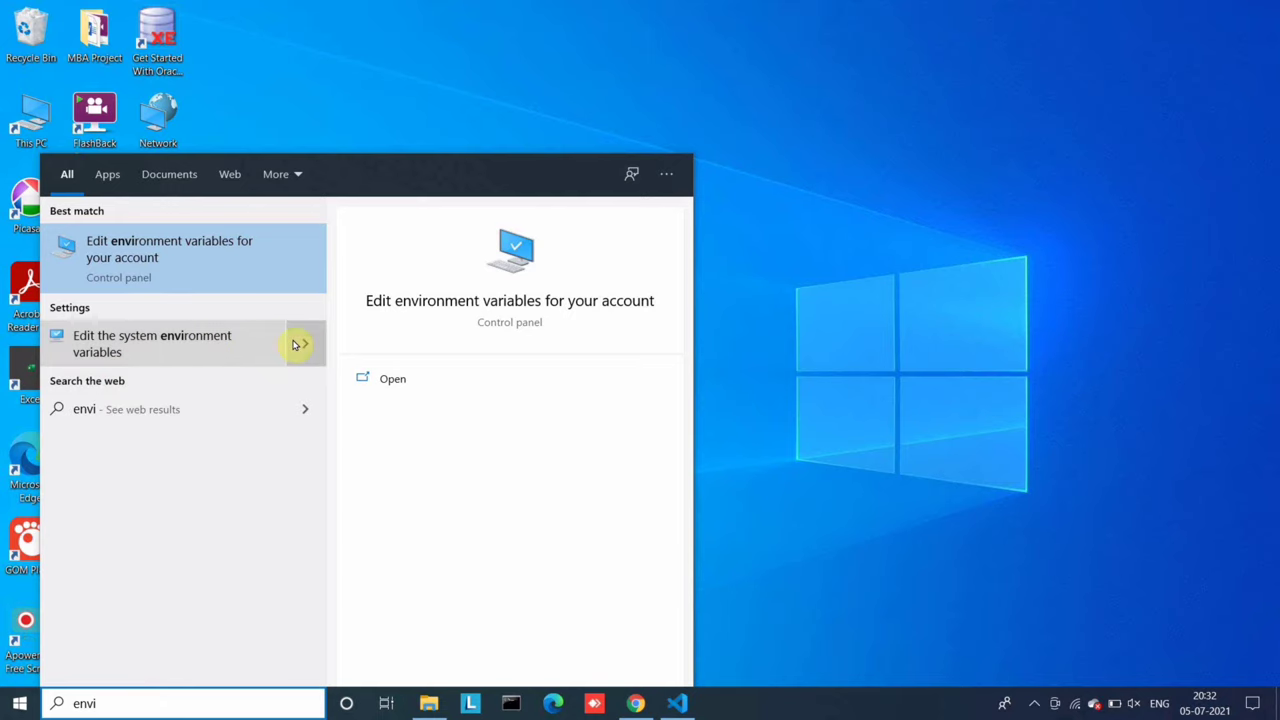
click(210, 346)
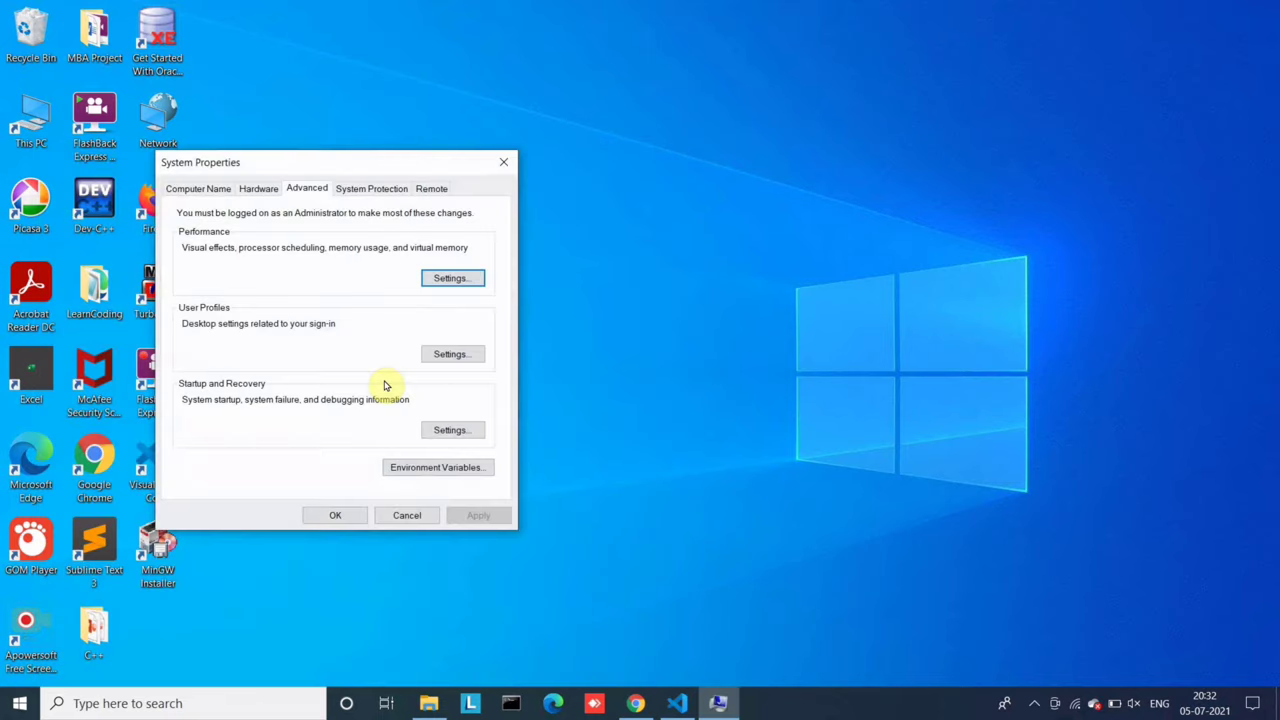
drag(323, 156, 631, 148)
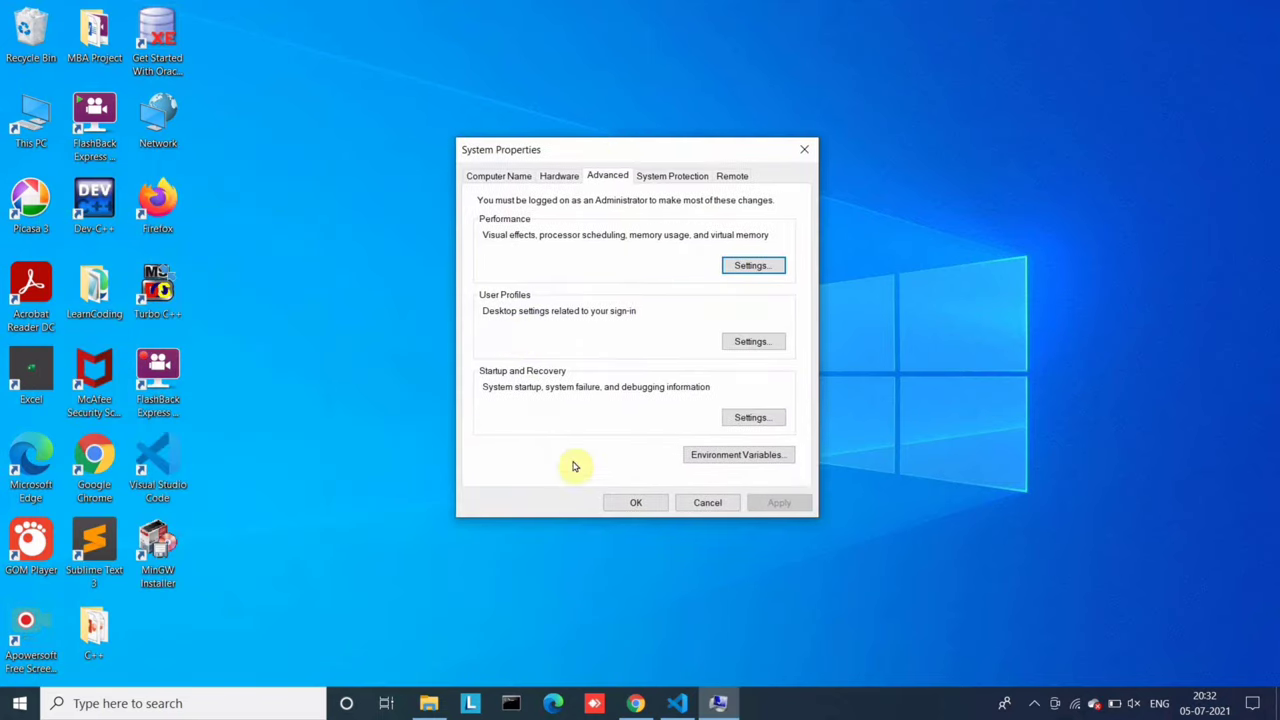
- Open the Path system variable for editing in the Environment Variables settings and start a new entry
click(716, 458)
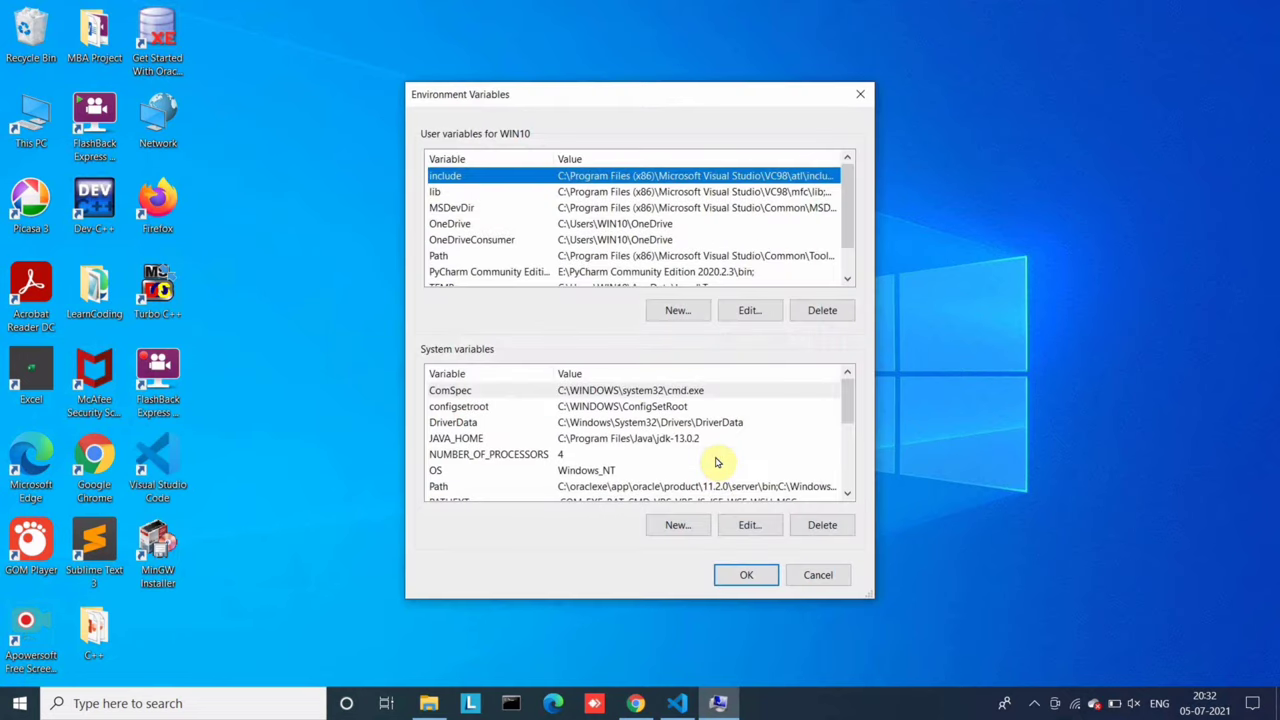
click(470, 487)
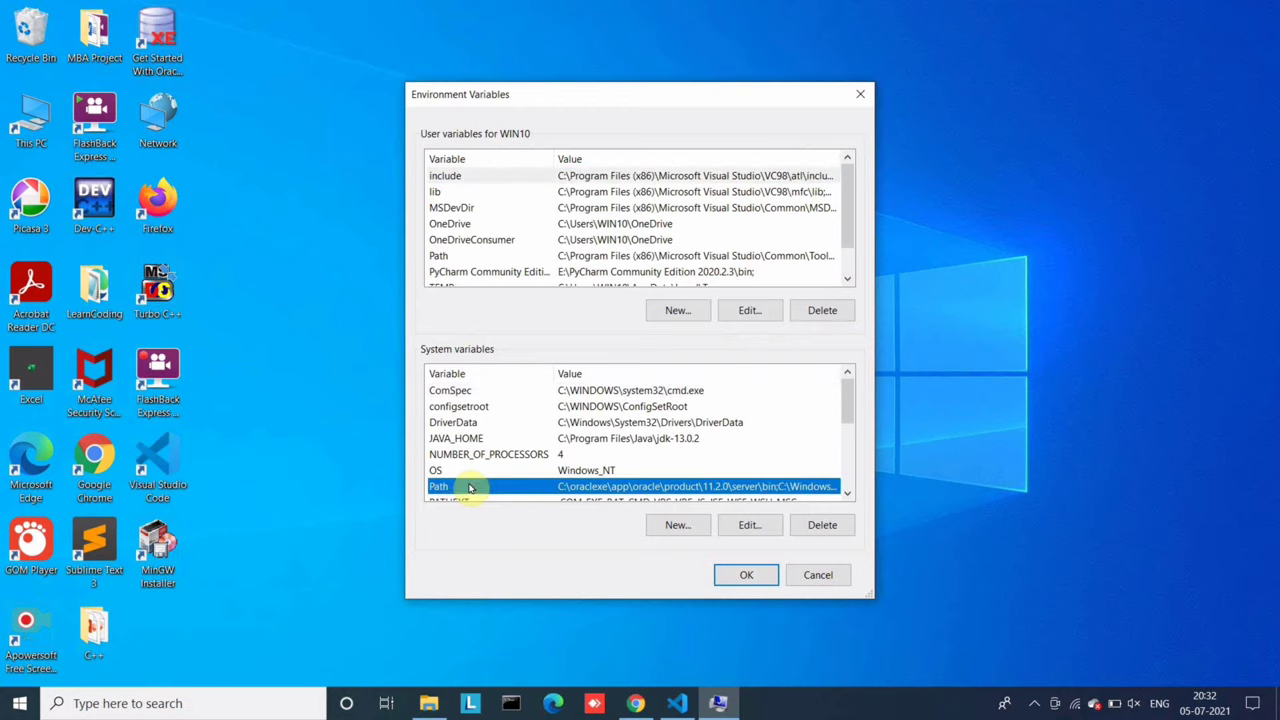
click(750, 525)
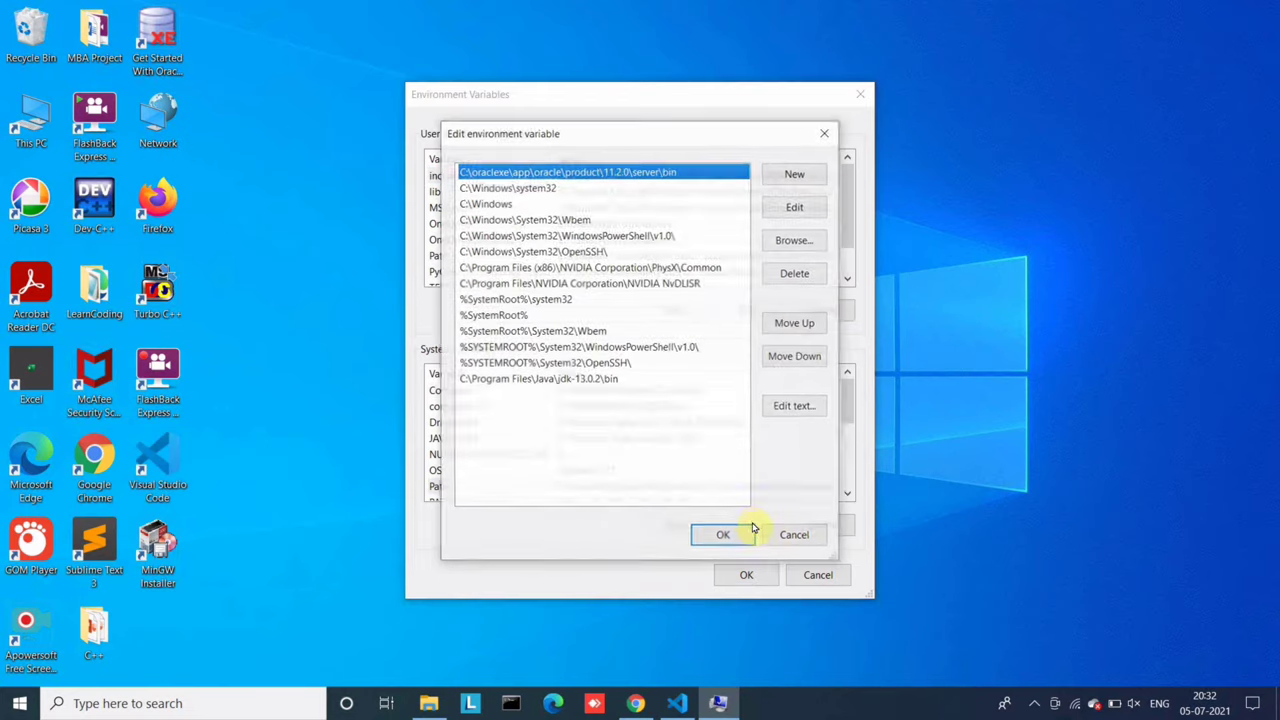
click(795, 175)
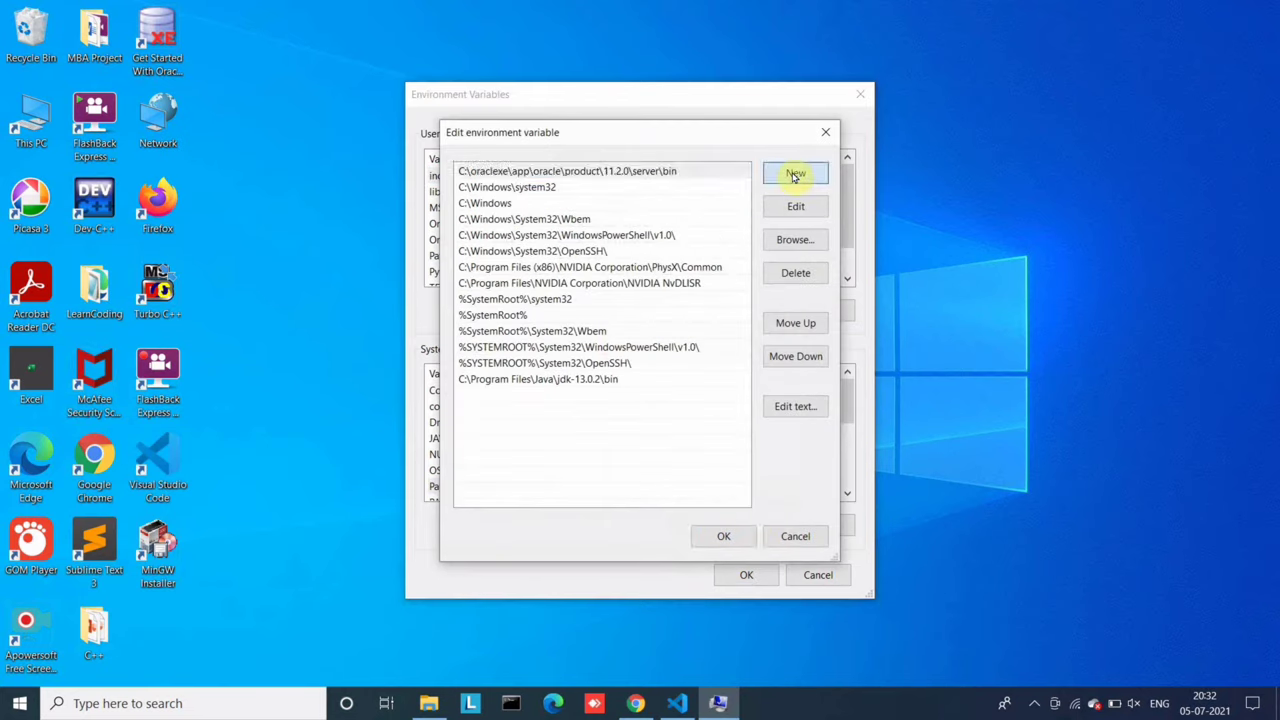
- Browse File Explorer to the bin folder inside MinGW on the C: drive and copy its full path
double_click(30, 118)
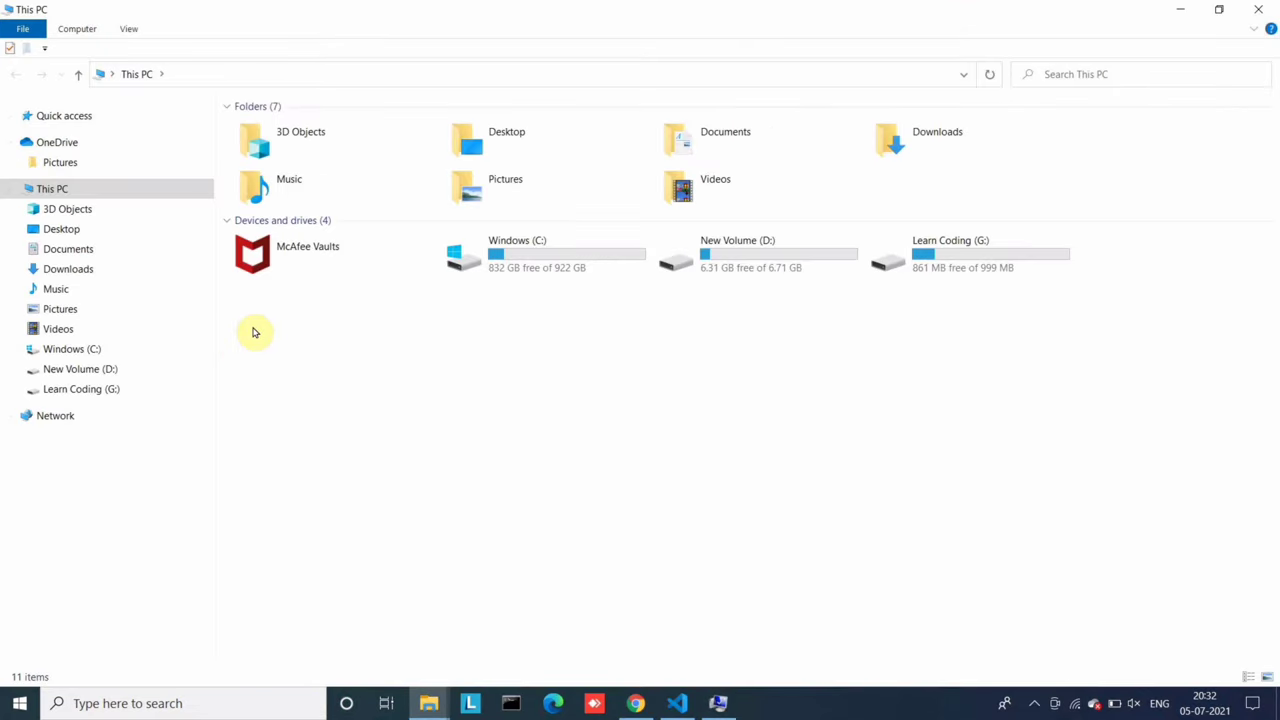
double_click(537, 262)
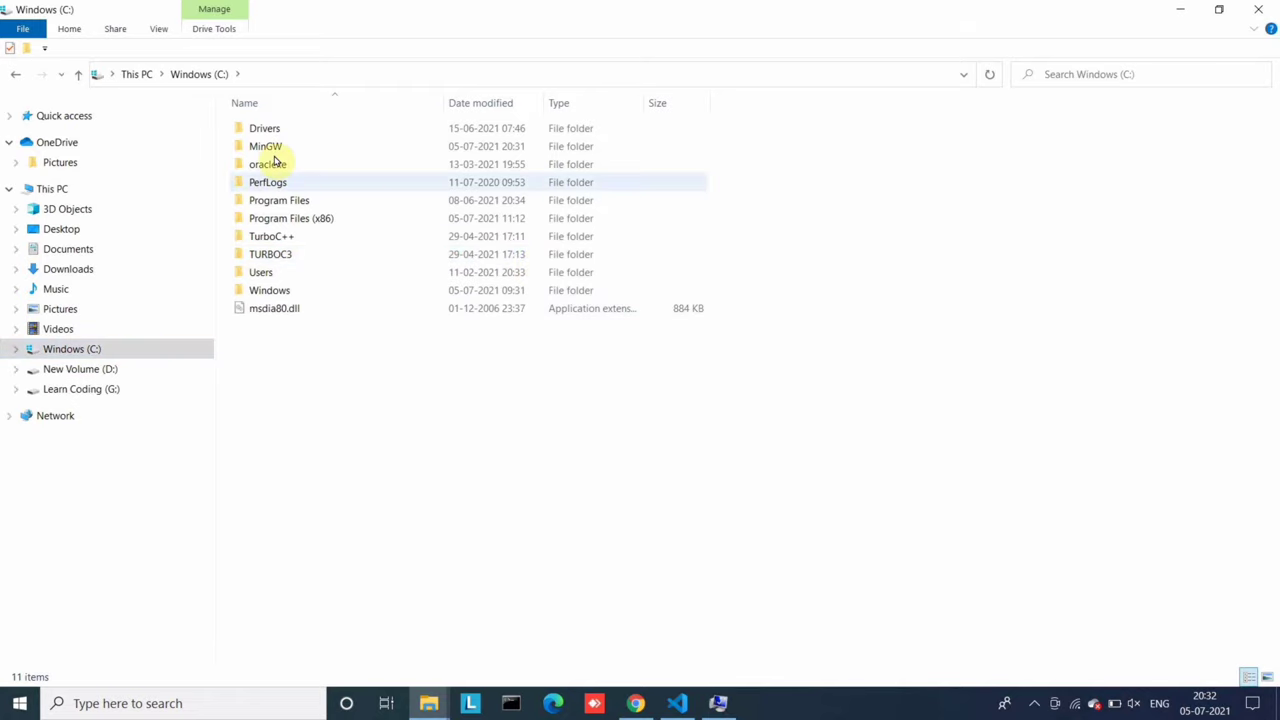
double_click(274, 150)
double_click(265, 129)
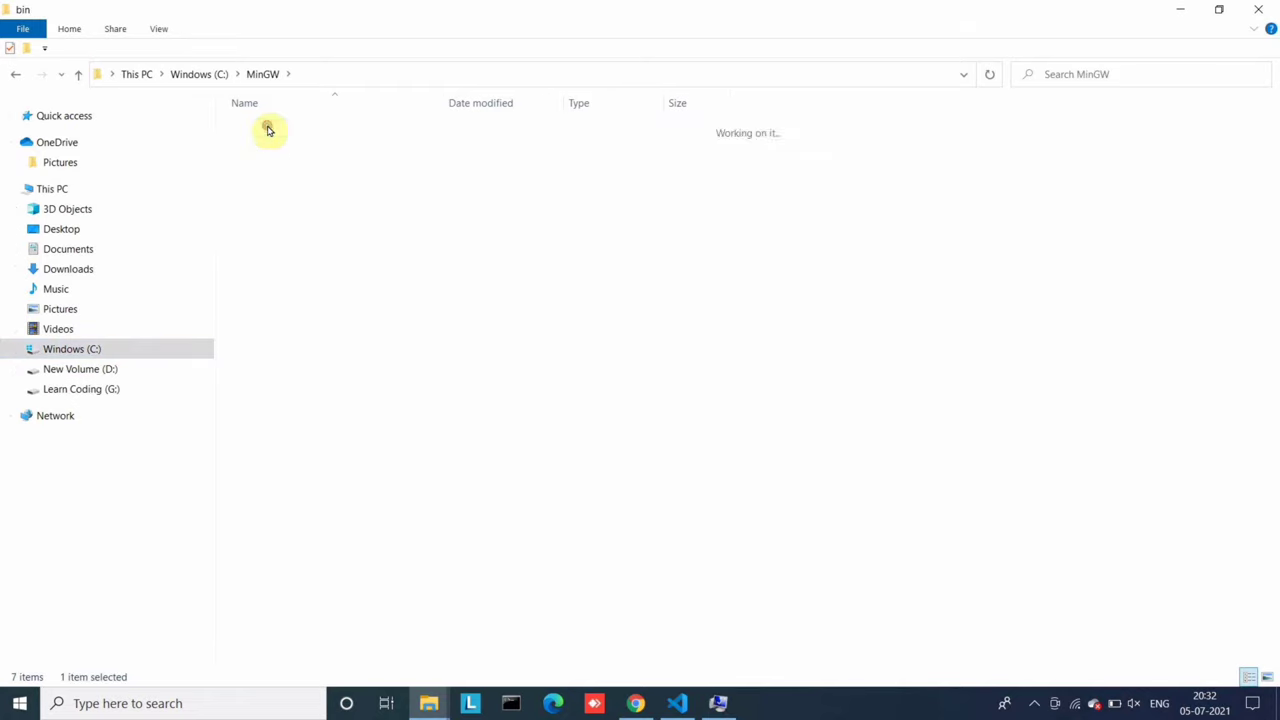
click(340, 74)
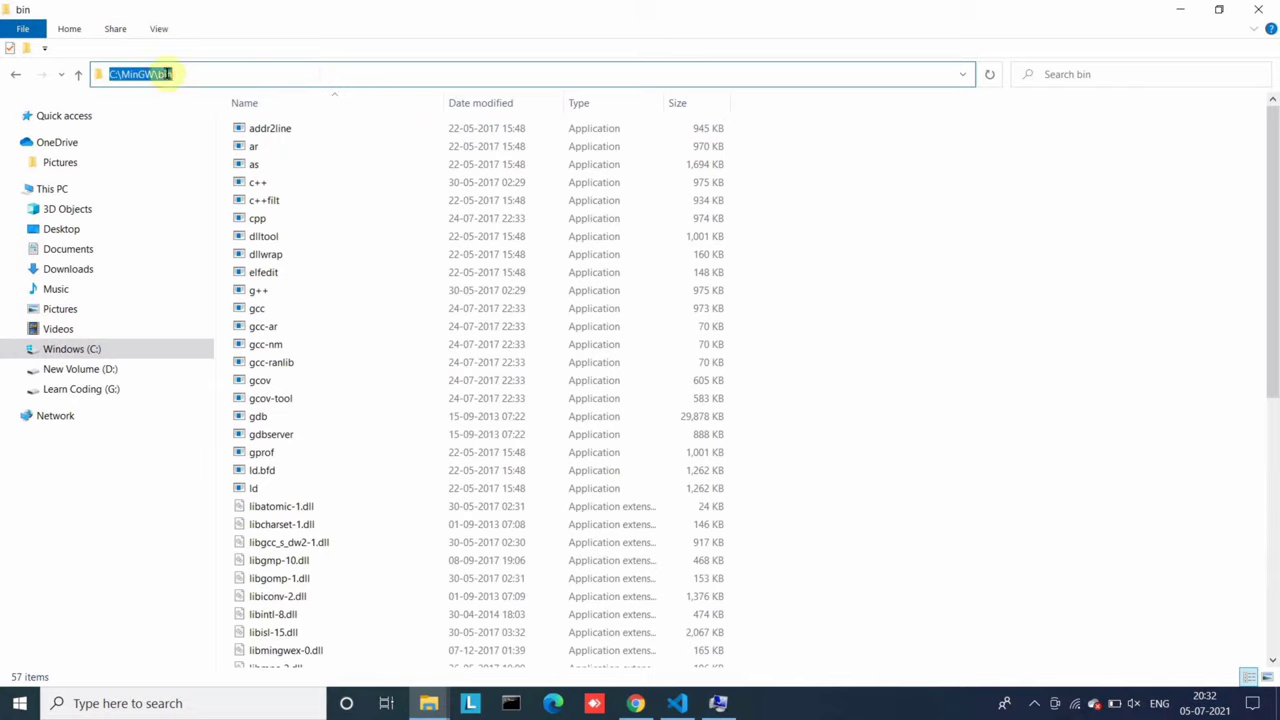
right_click(194, 73)
click(229, 121)
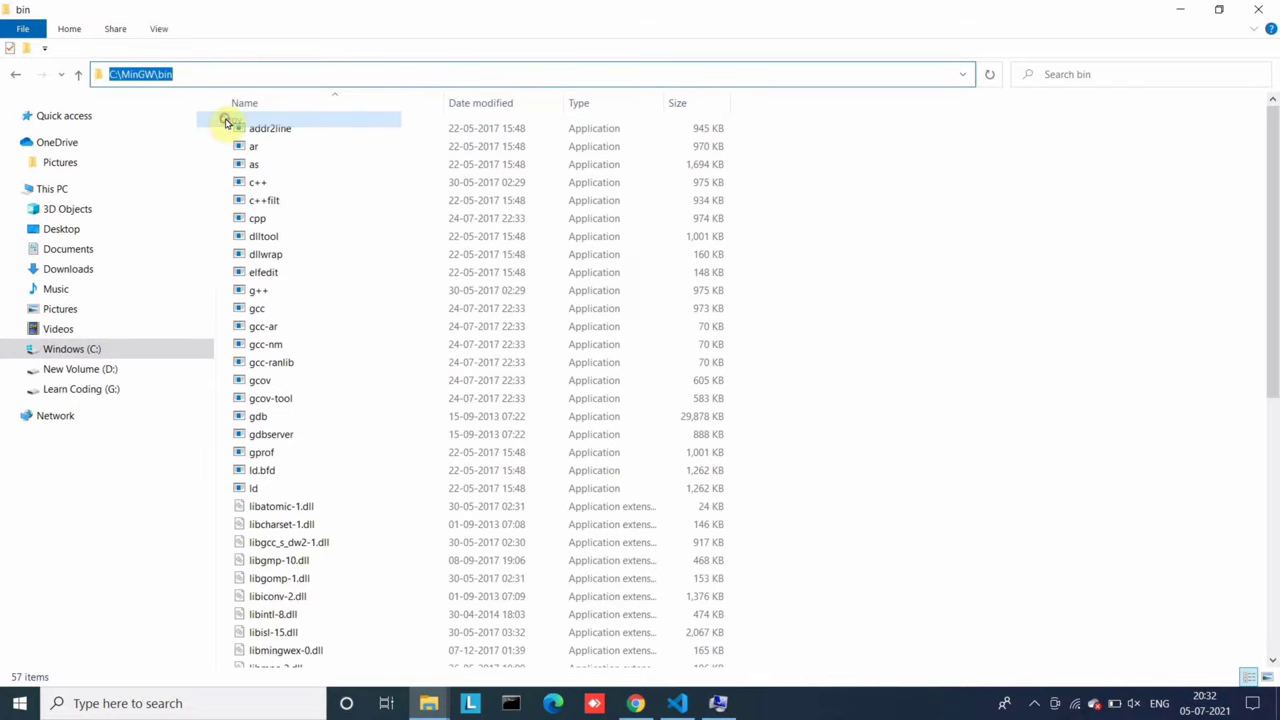
- Add C:\MinGW\bin as a new entry in the system Path variable and confirm all the open settings dialogs
click(718, 703)
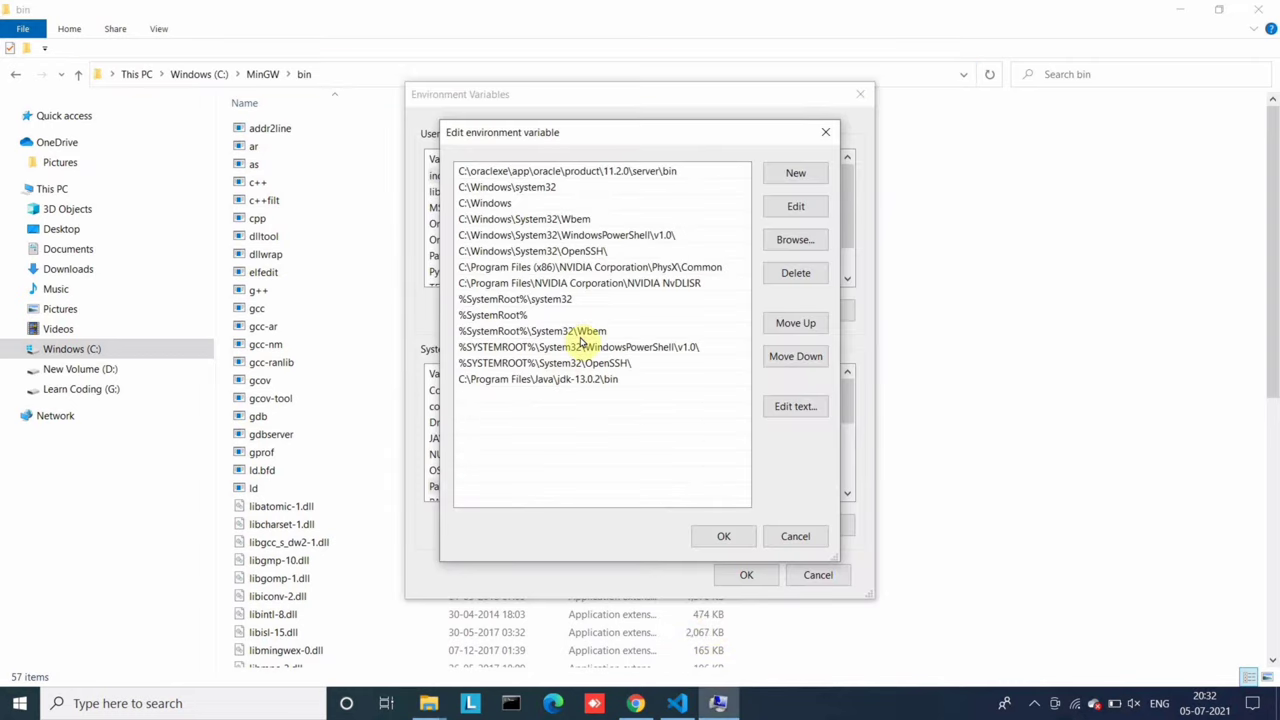
click(786, 176)
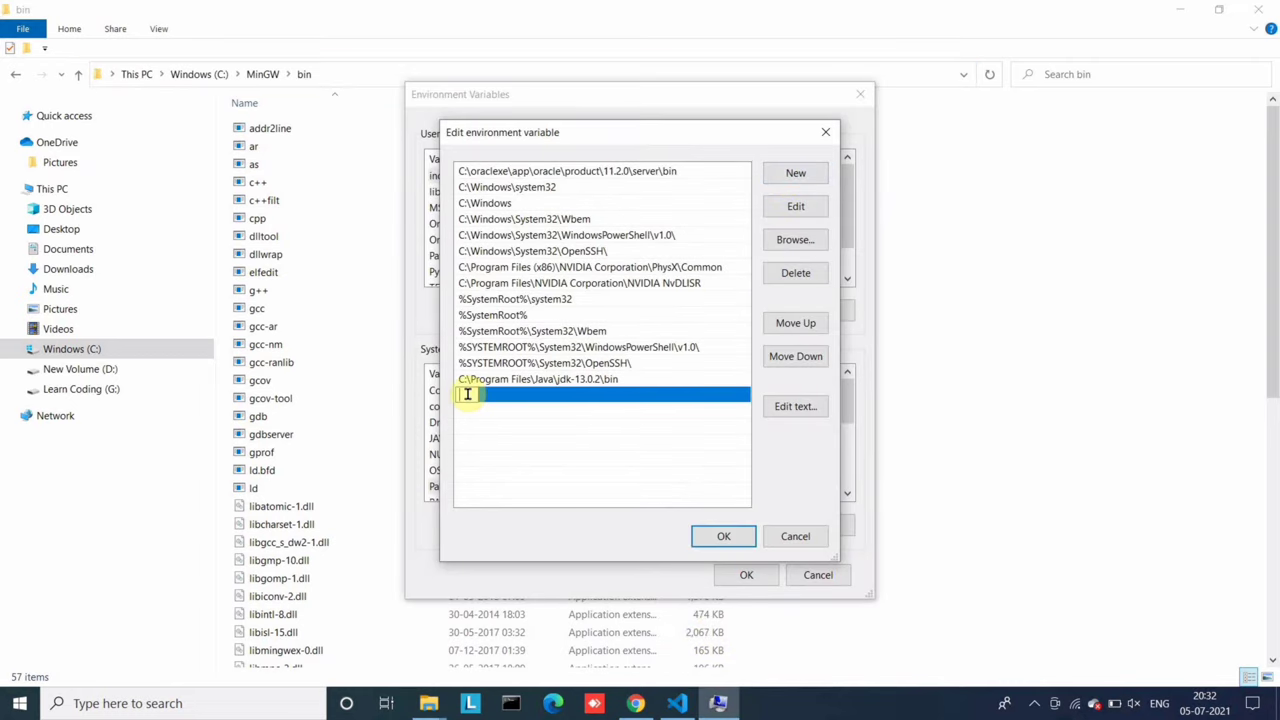
text(C:\MinGW\bin)
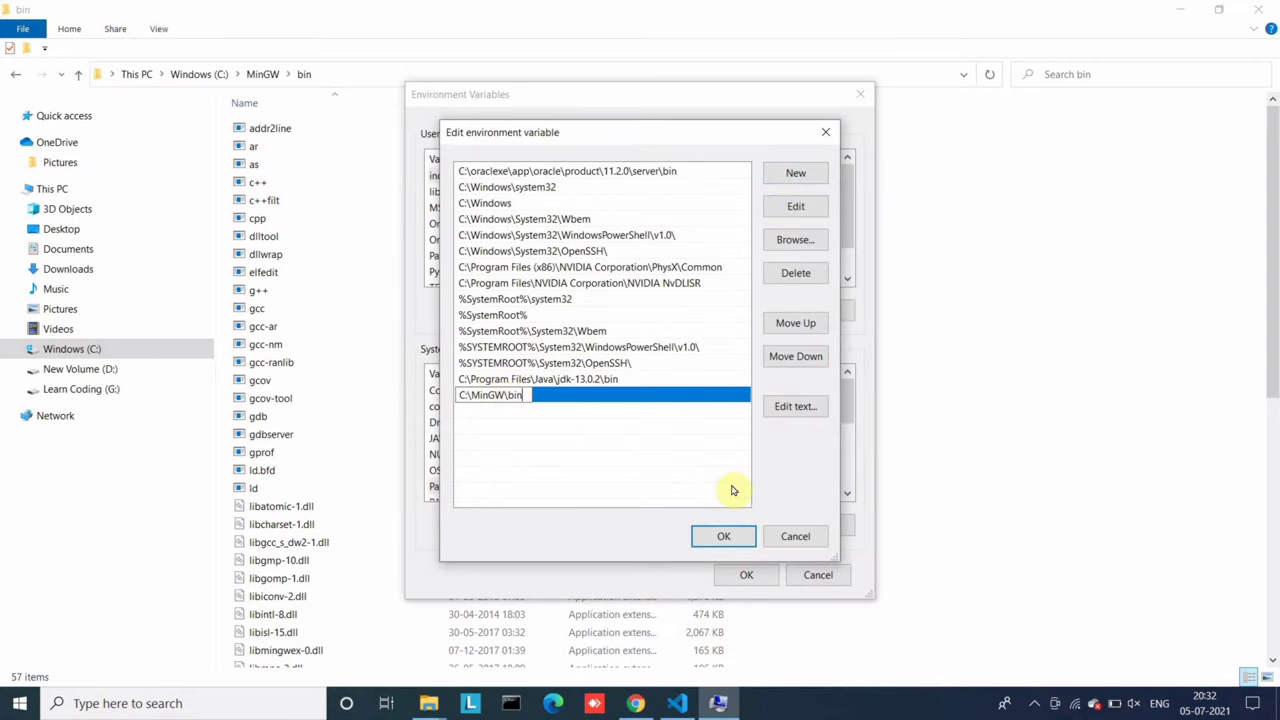
click(722, 537)
click(744, 574)
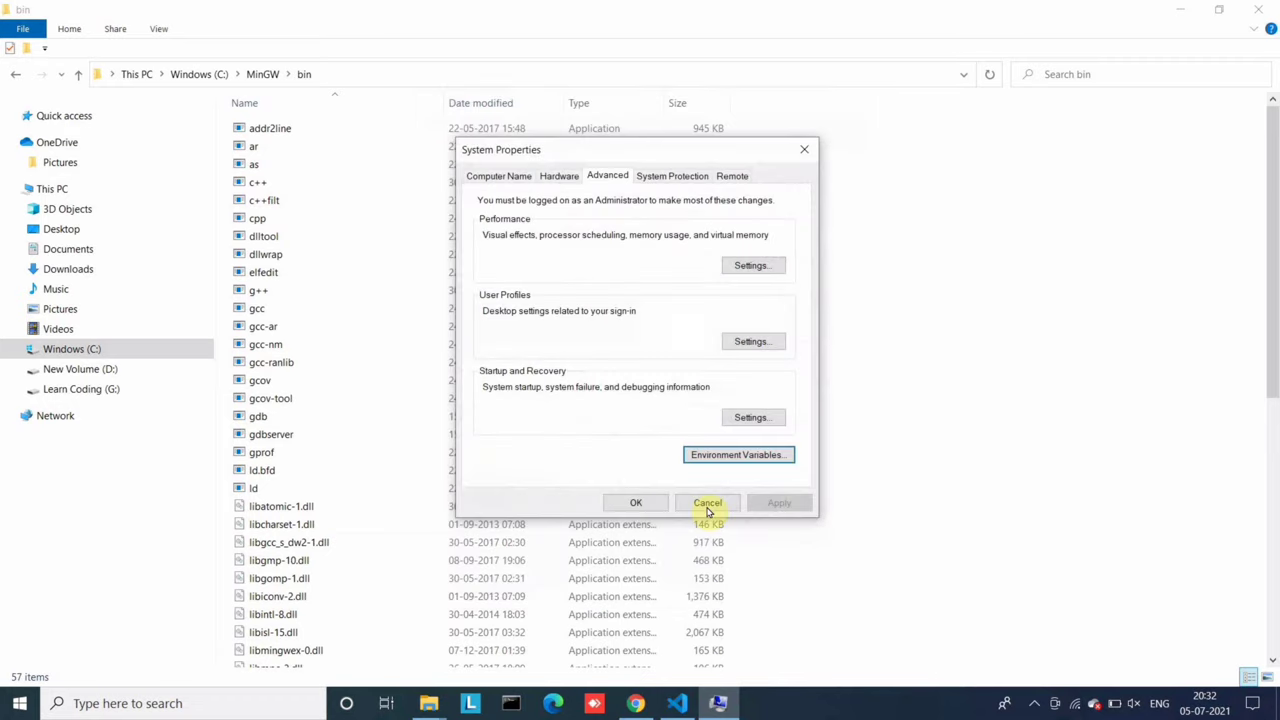
click(634, 504)
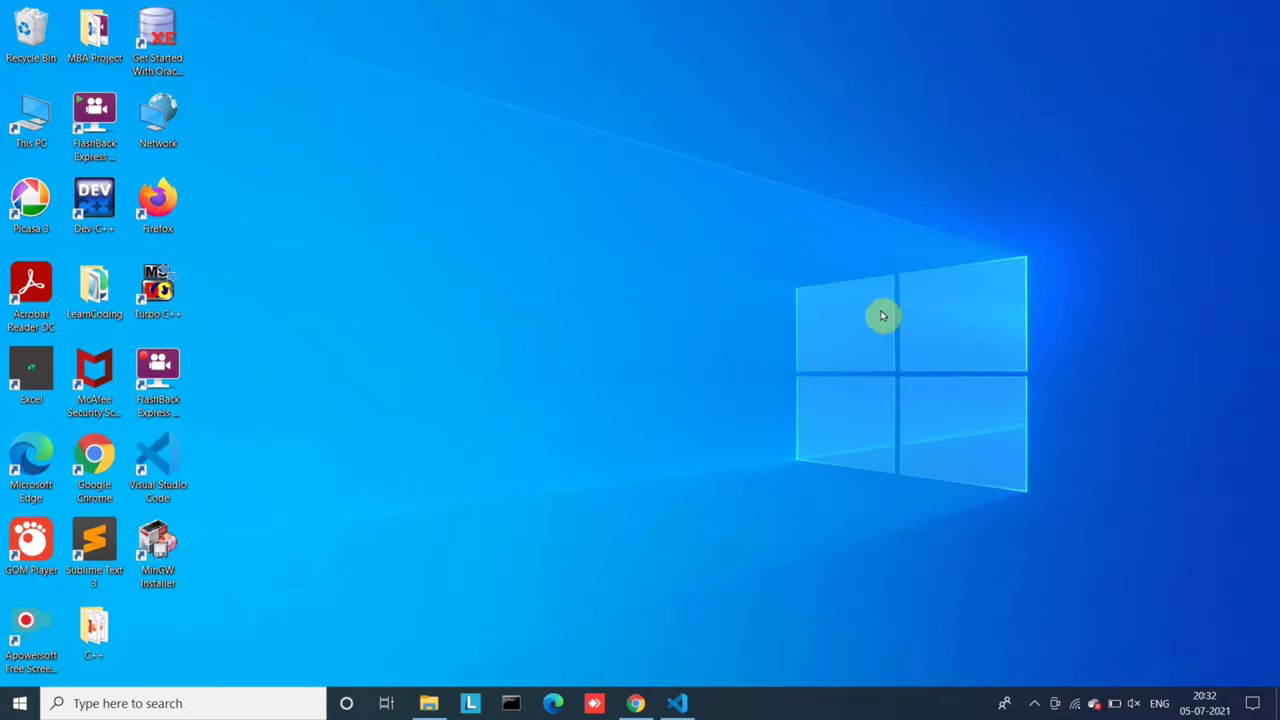
- Switch to Visual Studio Code, run first.cpp and close the output after reading the program's printed line
click(677, 703)
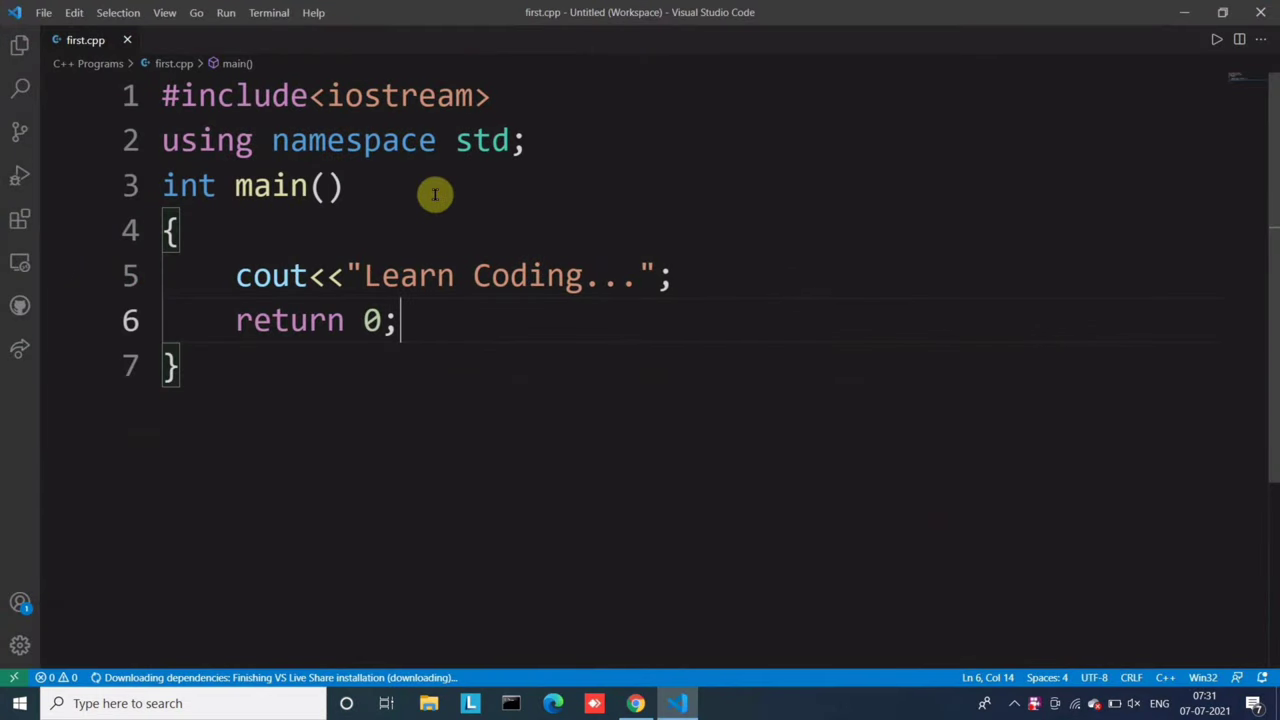
click(1216, 41)
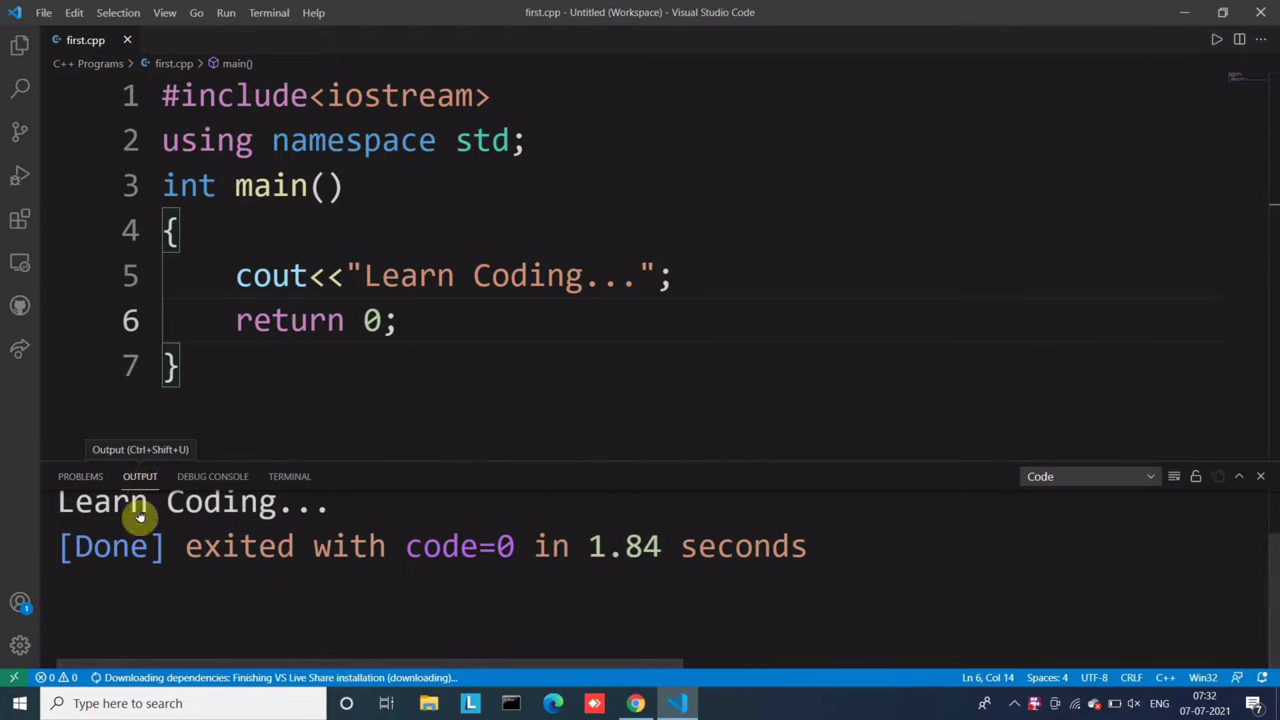
scroll(165, 545, up, 1)
drag(60, 560, 327, 562)
click(327, 562)
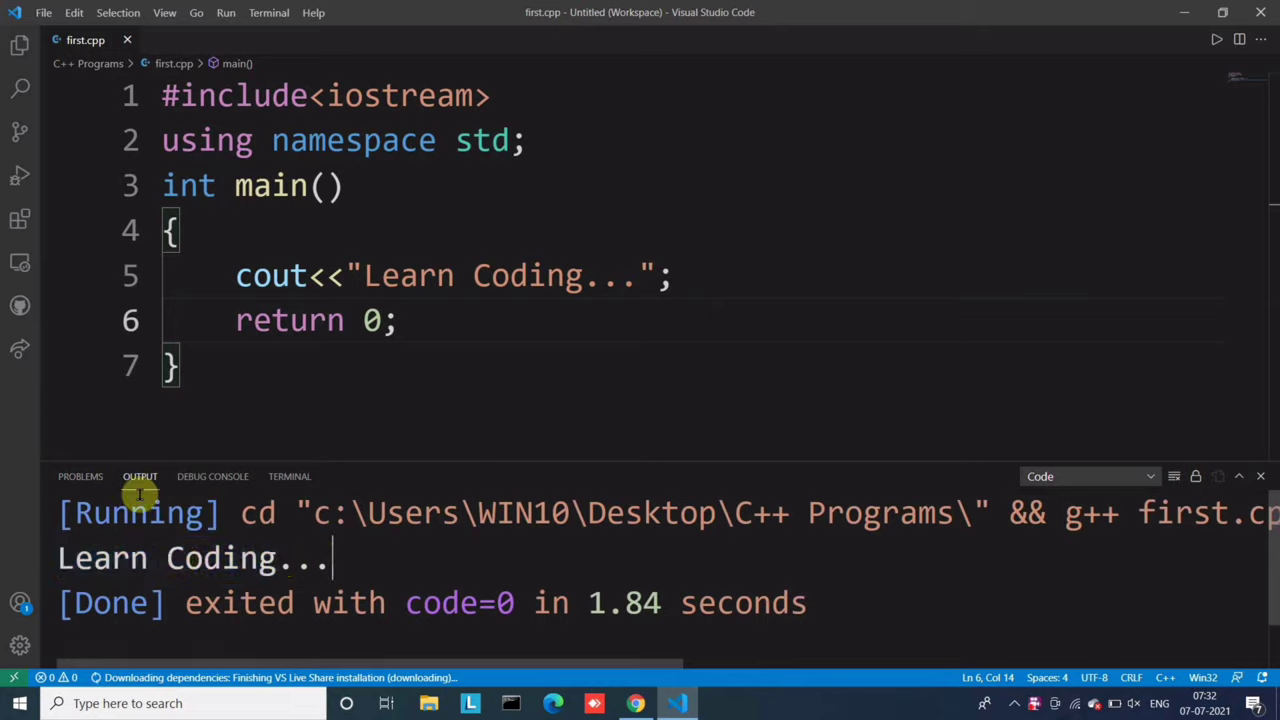
drag(57, 560, 334, 563)
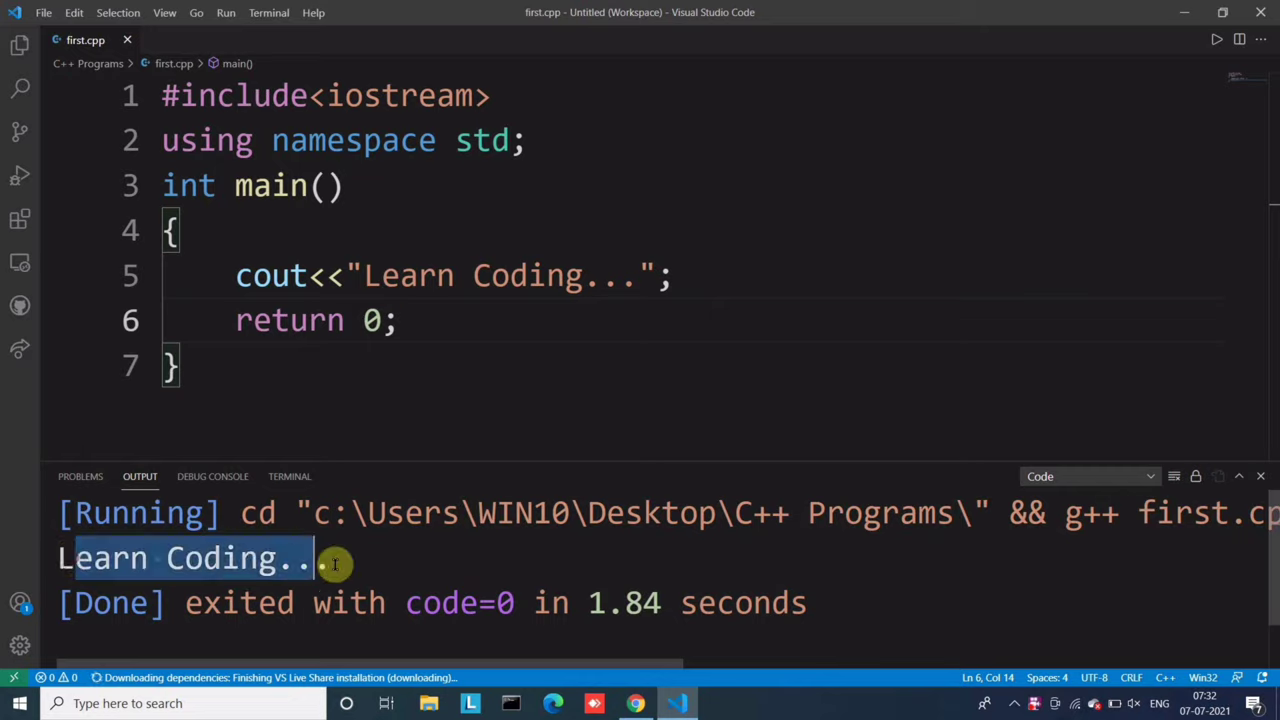
click(334, 563)
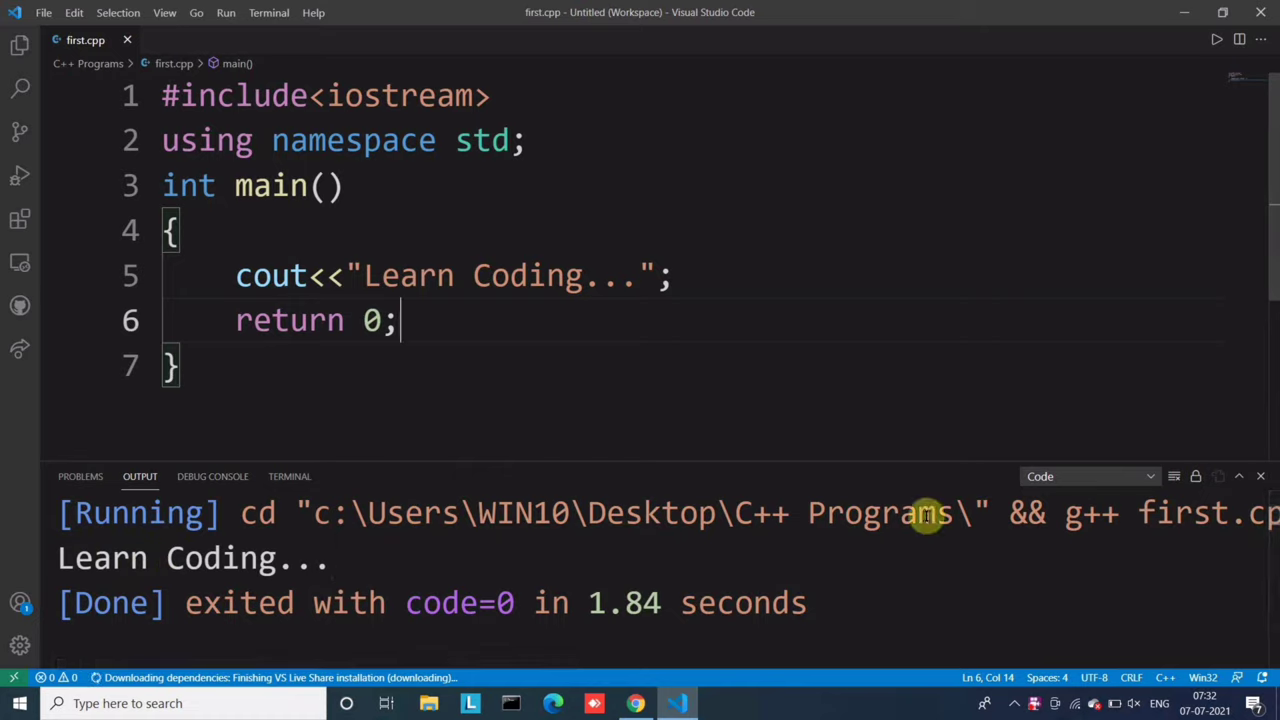
click(1258, 477)
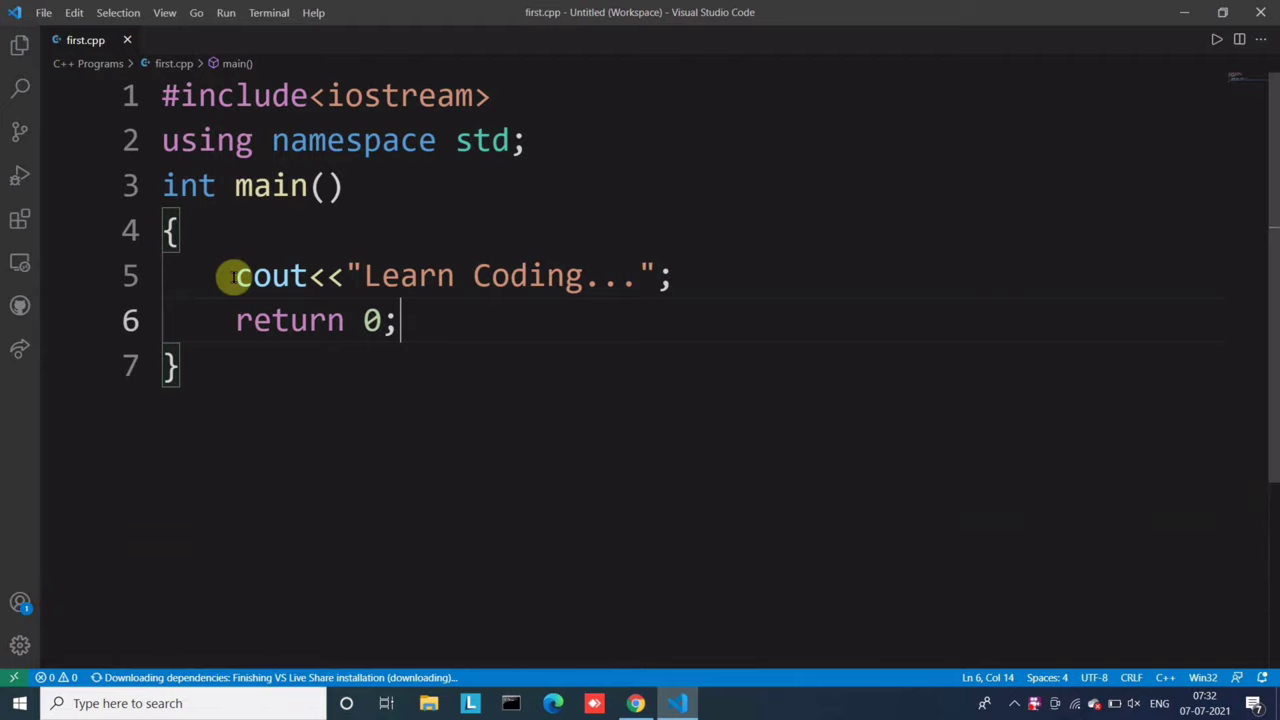
- At the start of main, declare int a, print the prompt "enter no. " with cout, and read the value with cin>>a;
click(211, 240)
key(Return)
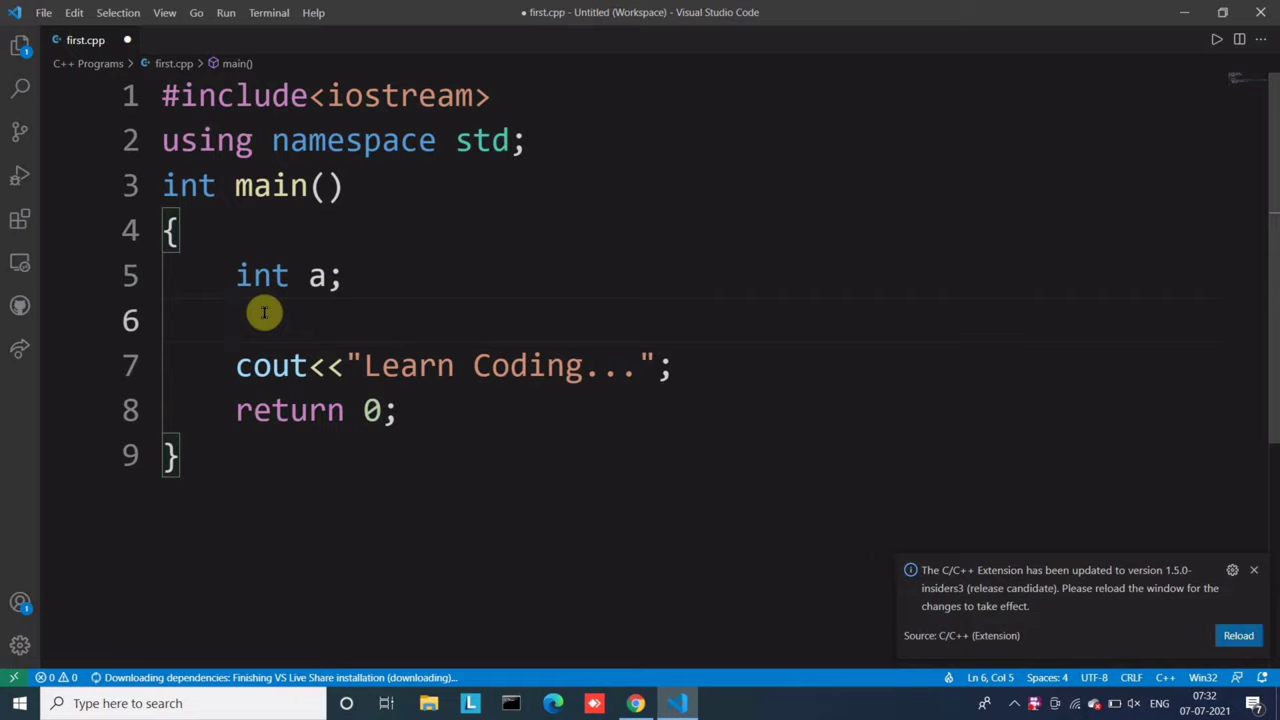
text(ut<<)
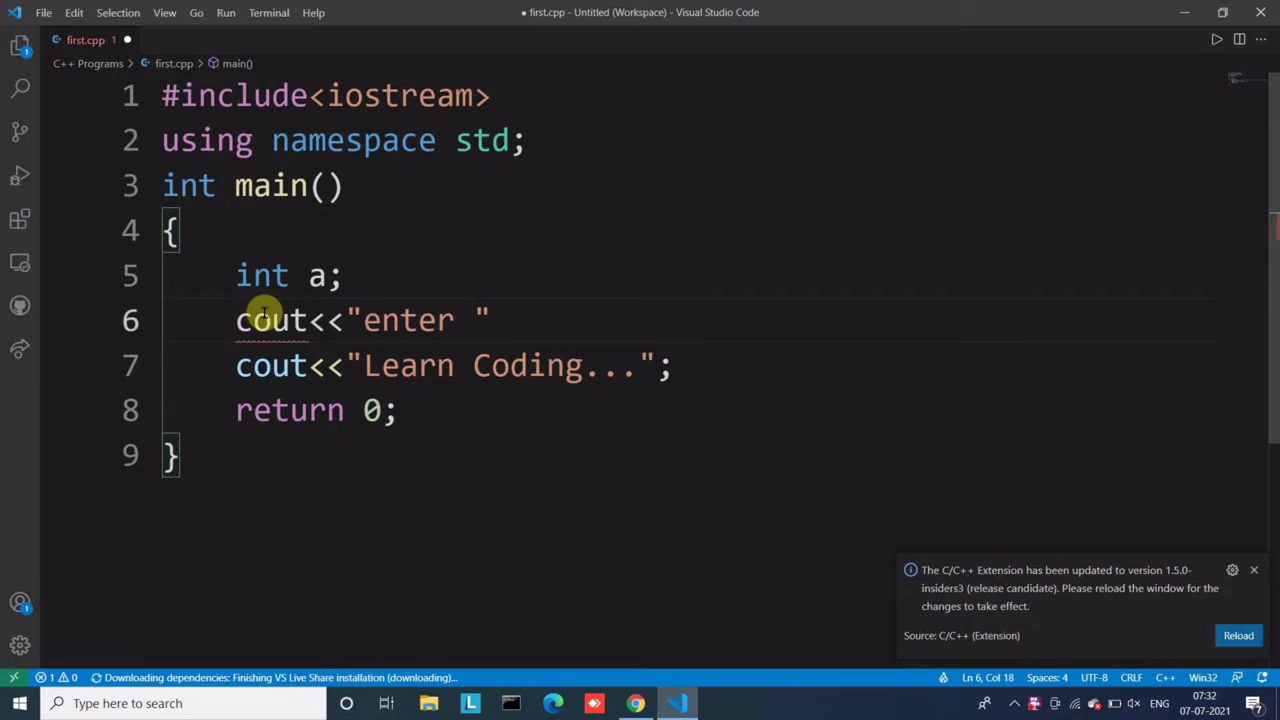
text("enter nu)
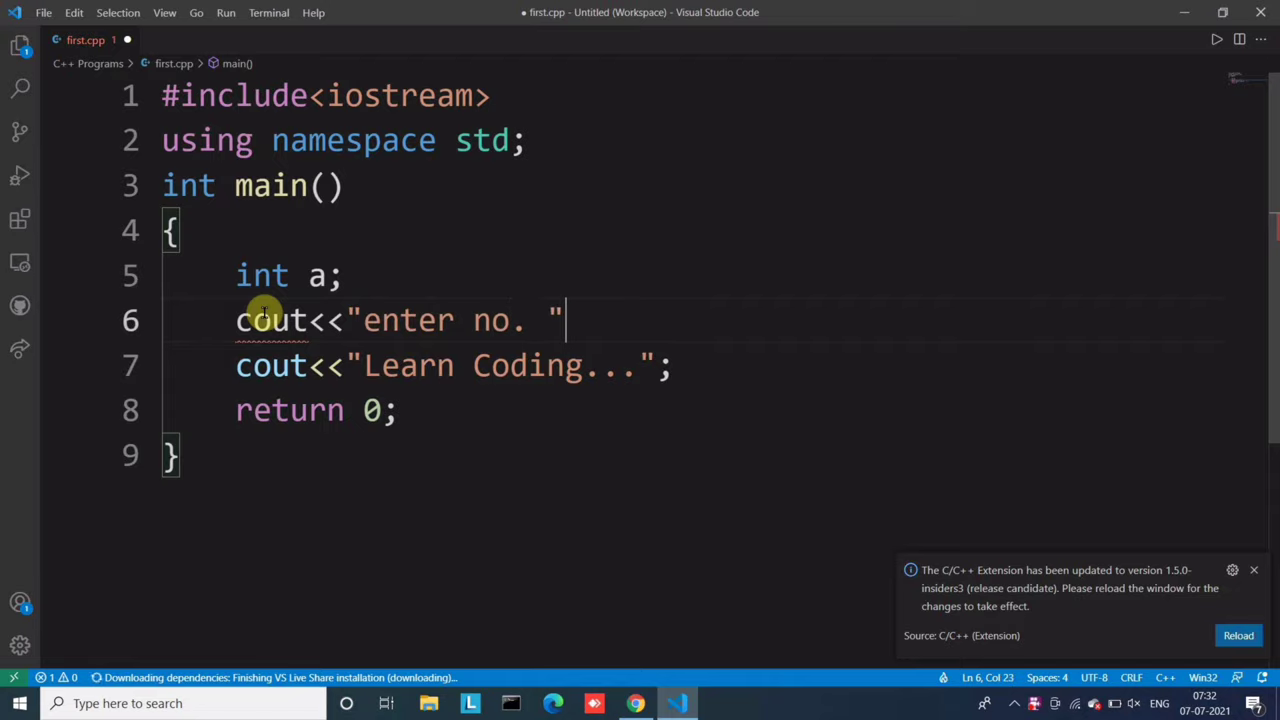
key(Return)
text(cin)
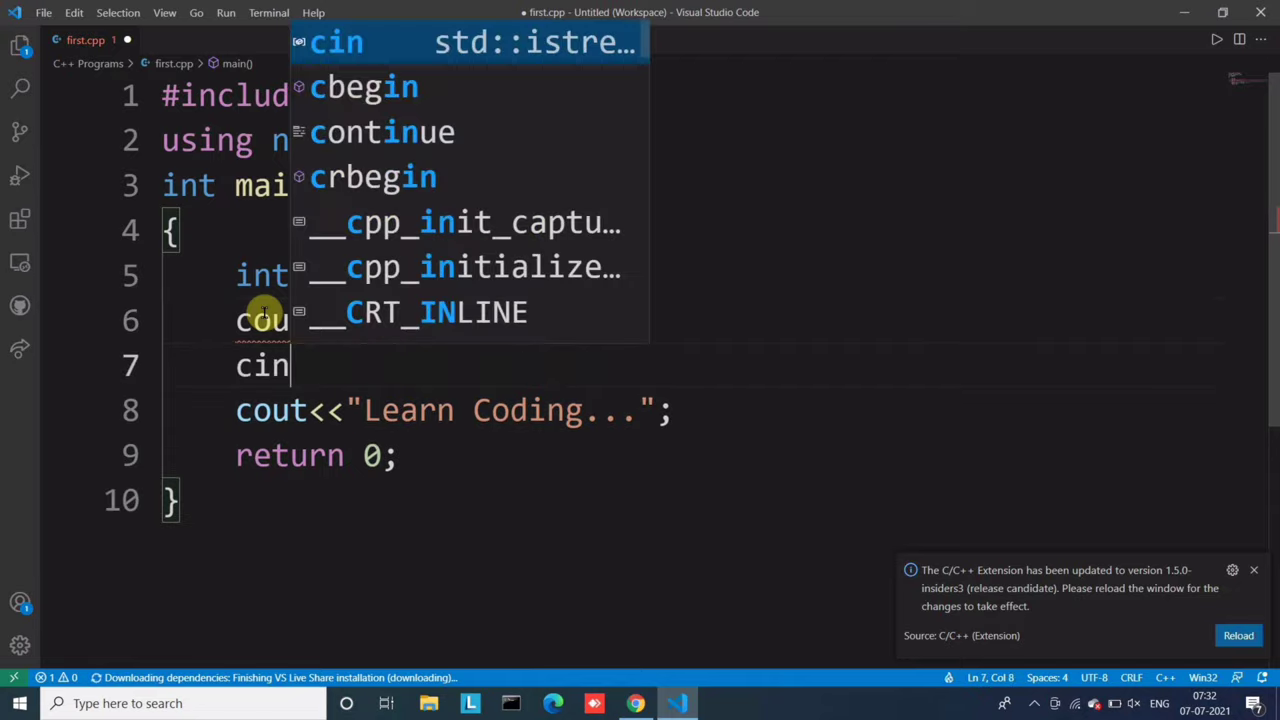
text(>>a;)
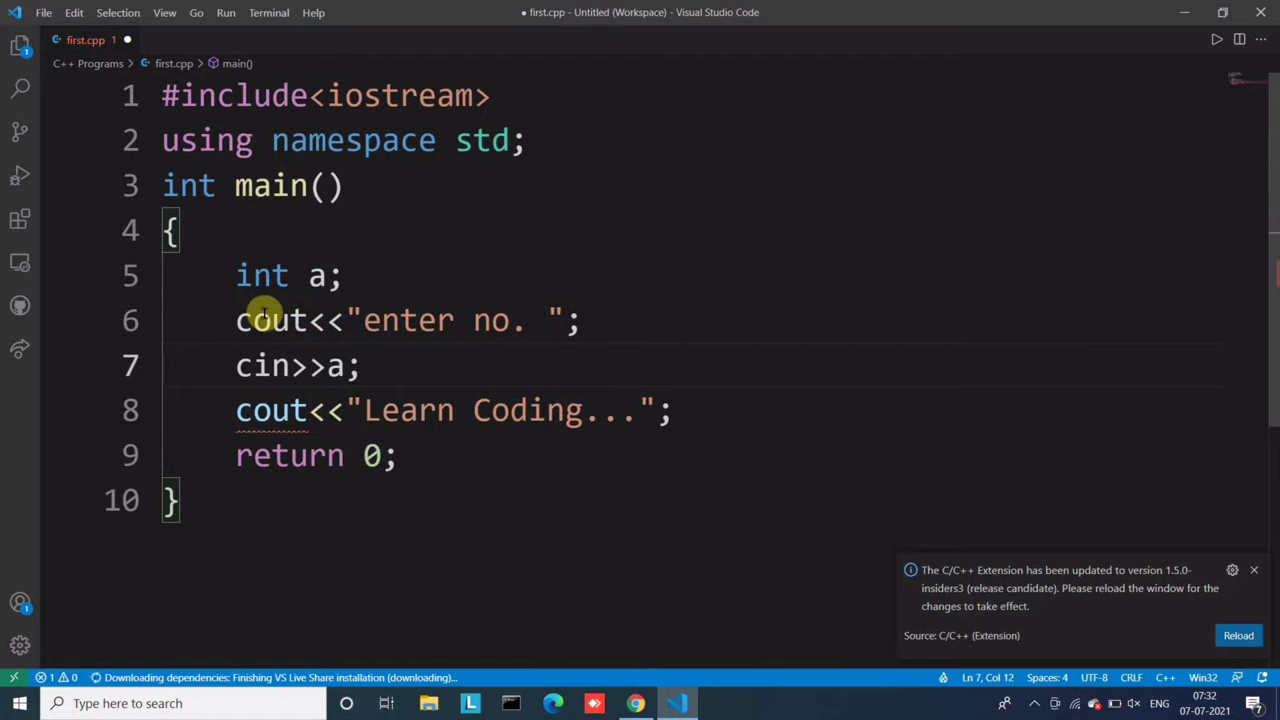
- Insert a<<ends<< before "Learn Coding..." in the last cout statement so it prints the entered number first
click(353, 393)
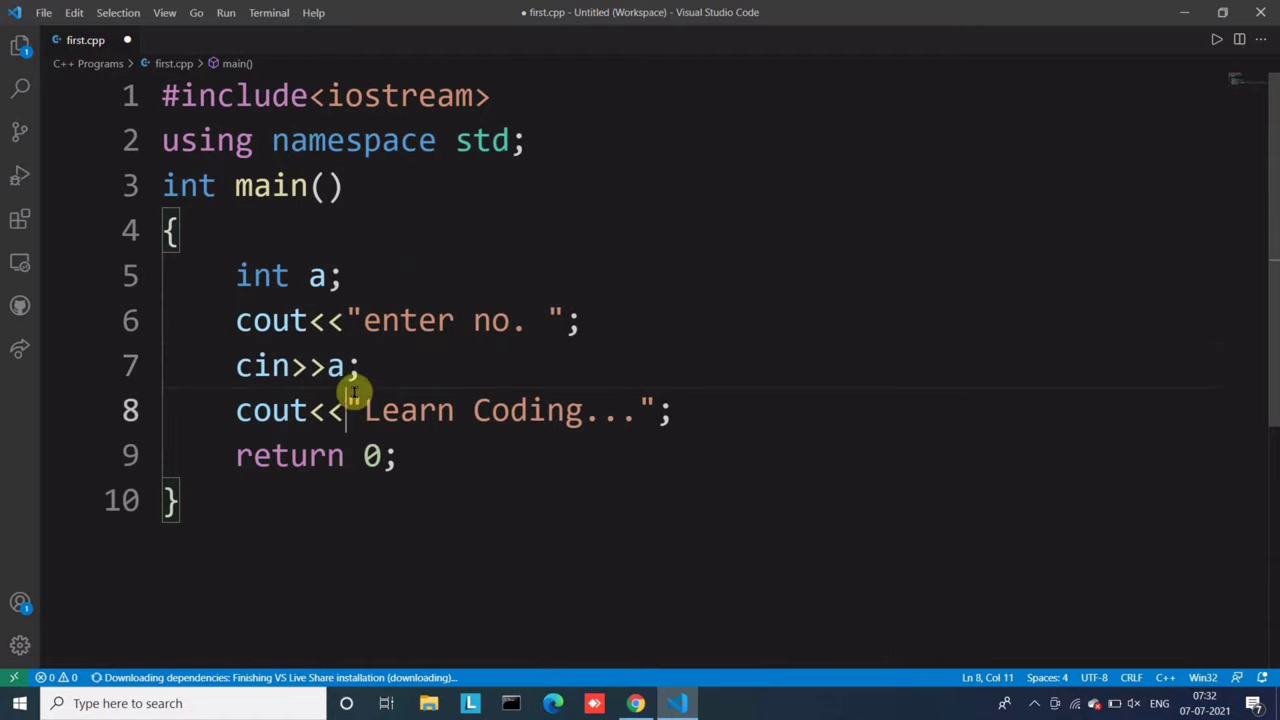
text(a<<)
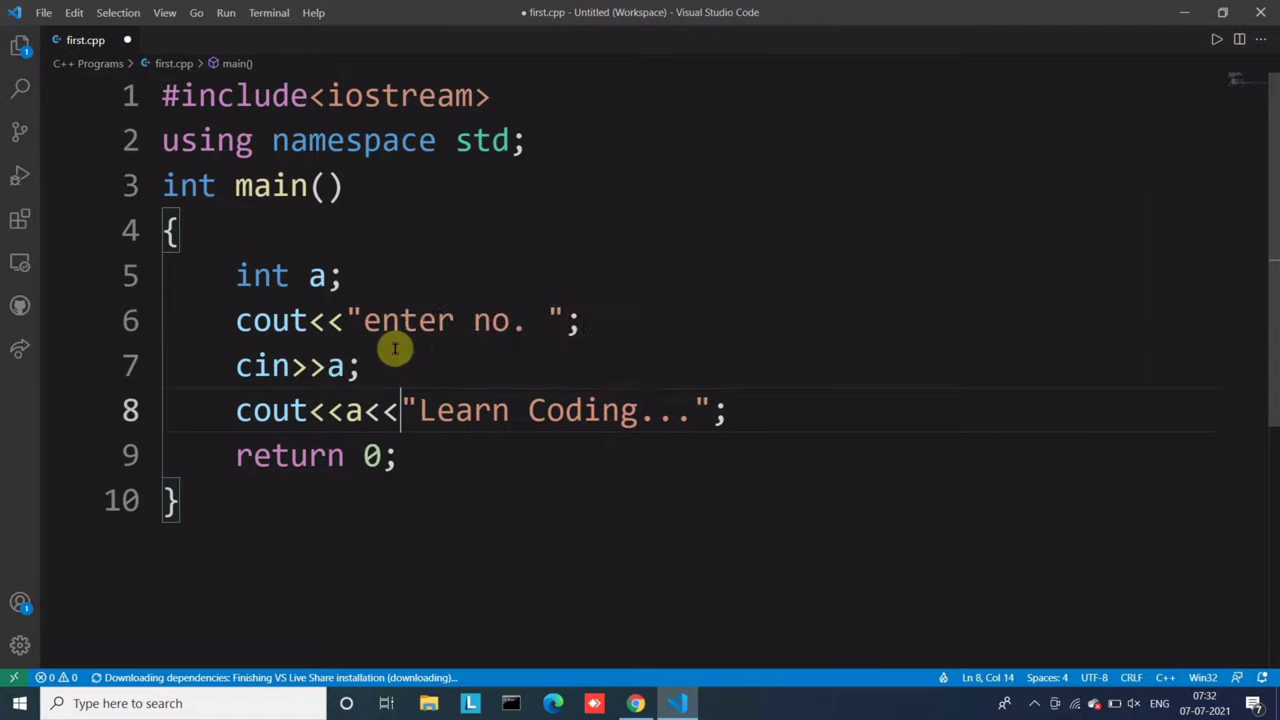
text(ends)
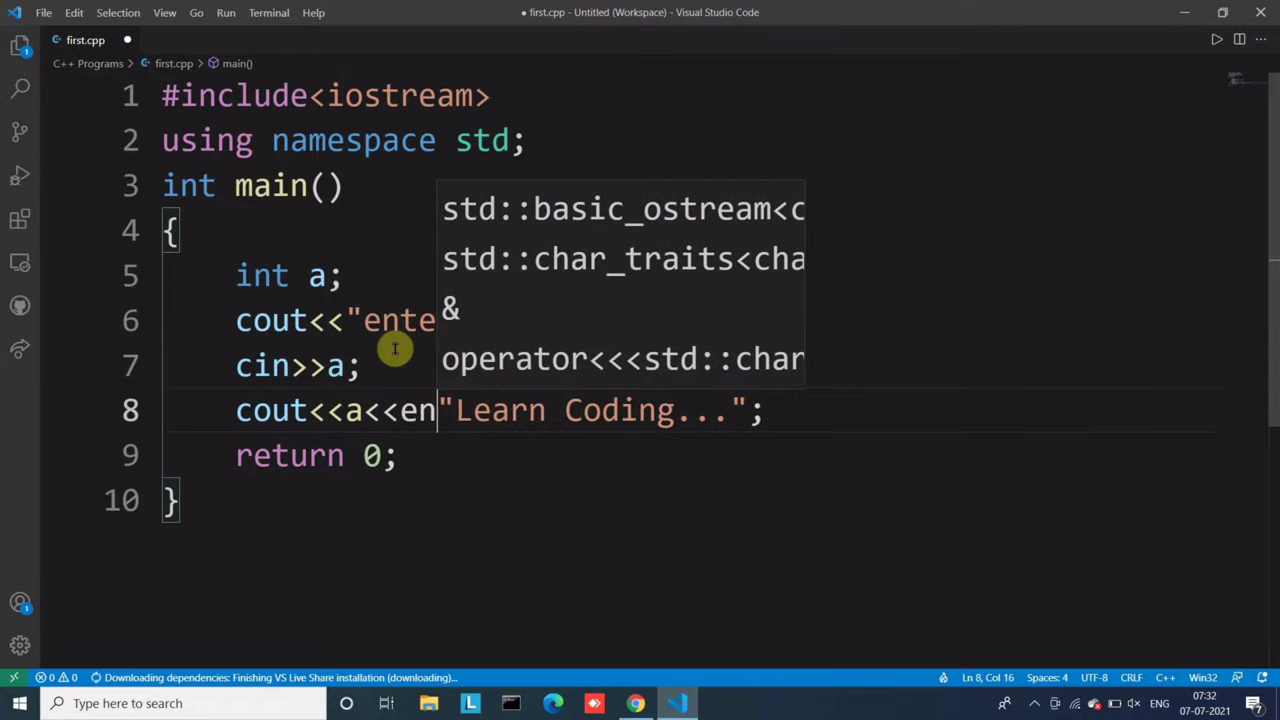
text(<<)
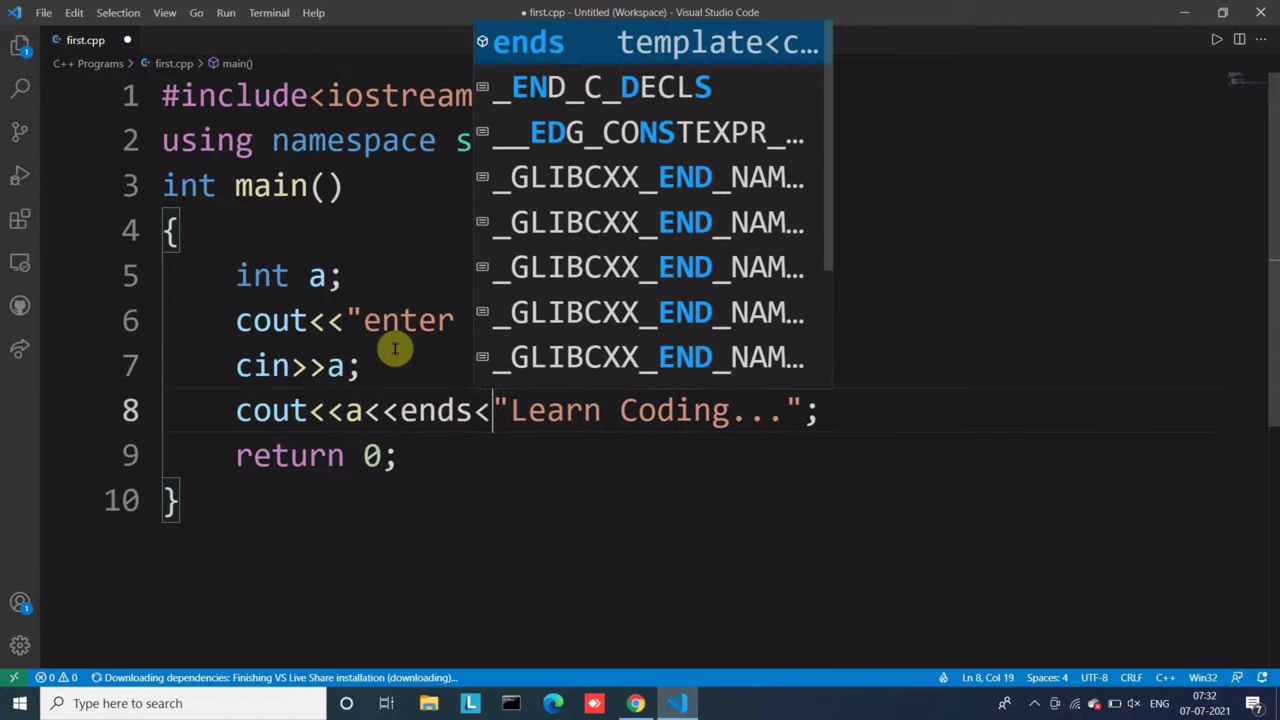
click(428, 435)
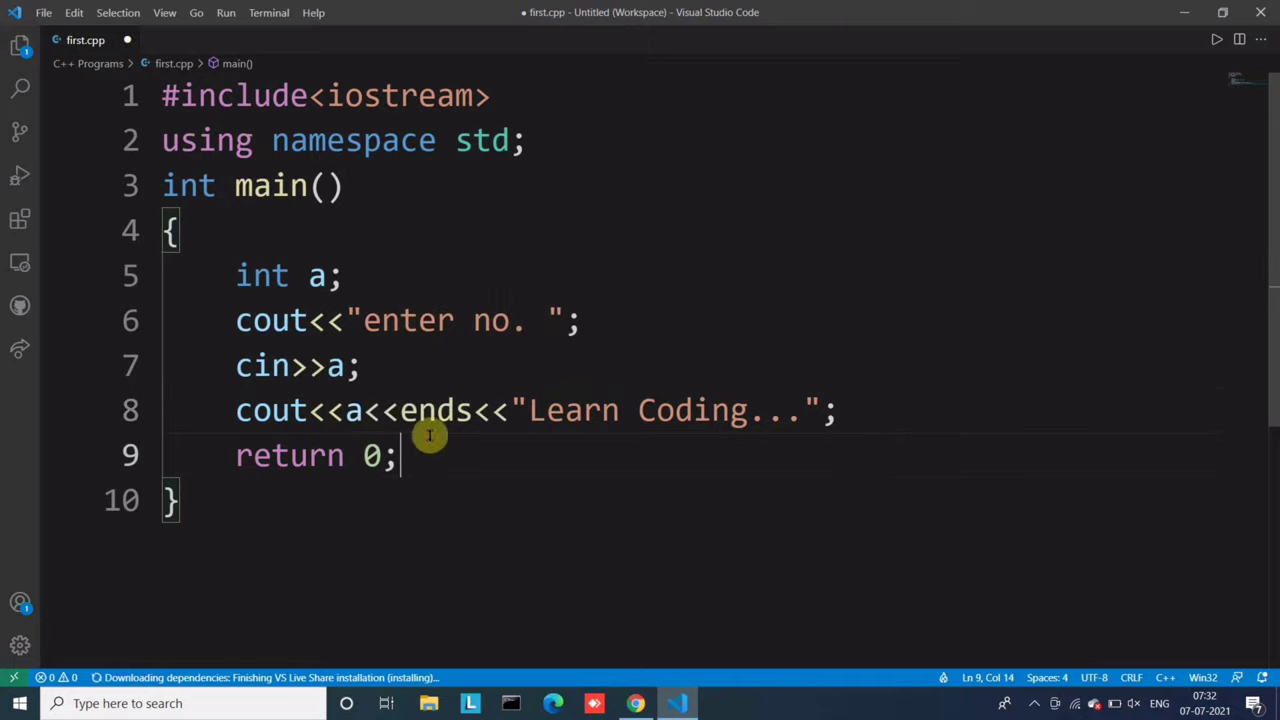
double_click(337, 365)
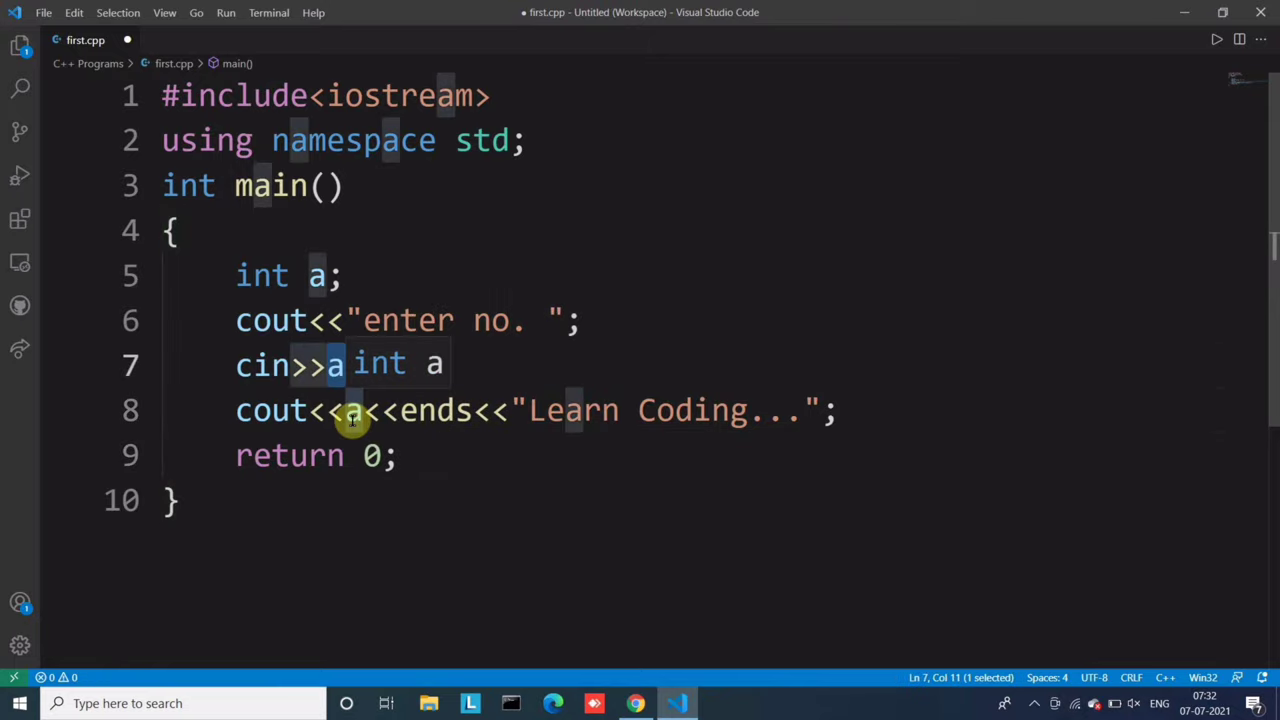
drag(528, 410, 713, 412)
click(655, 340)
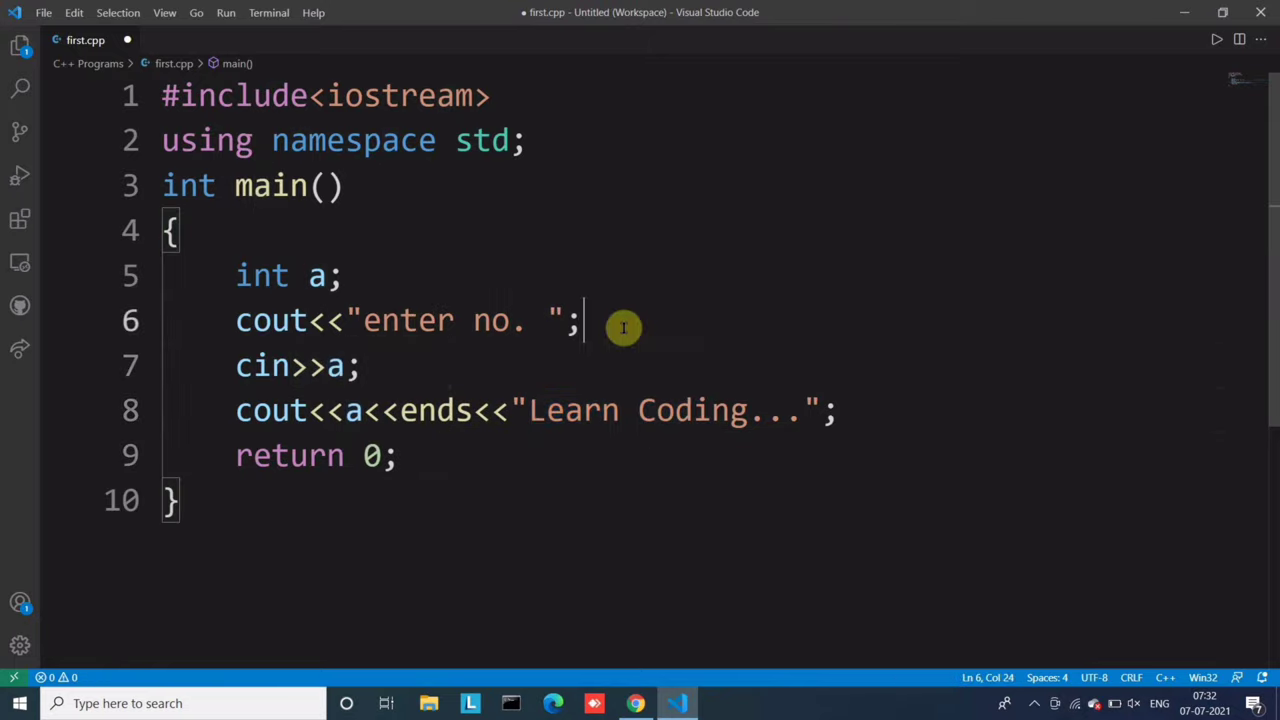
- Run the edited first.cpp with Code Runner and close the output that shows its input prompt
right_click(507, 208)
click(540, 220)
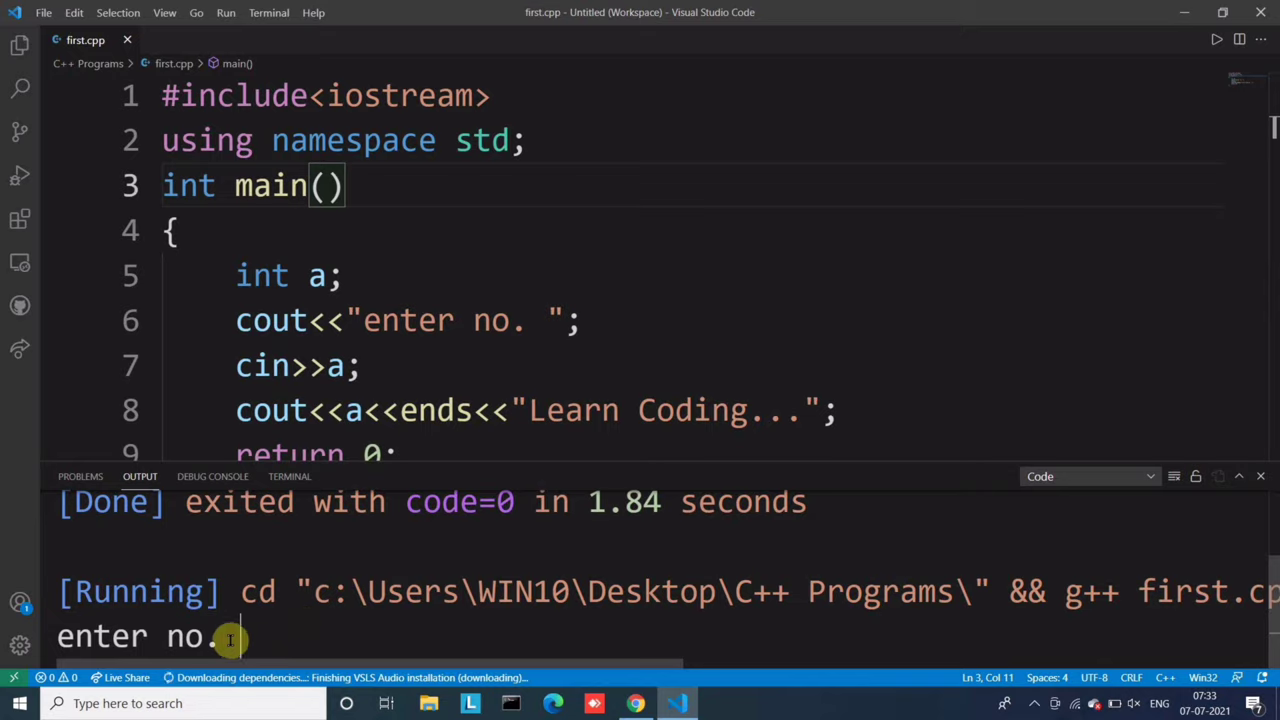
click(1260, 480)
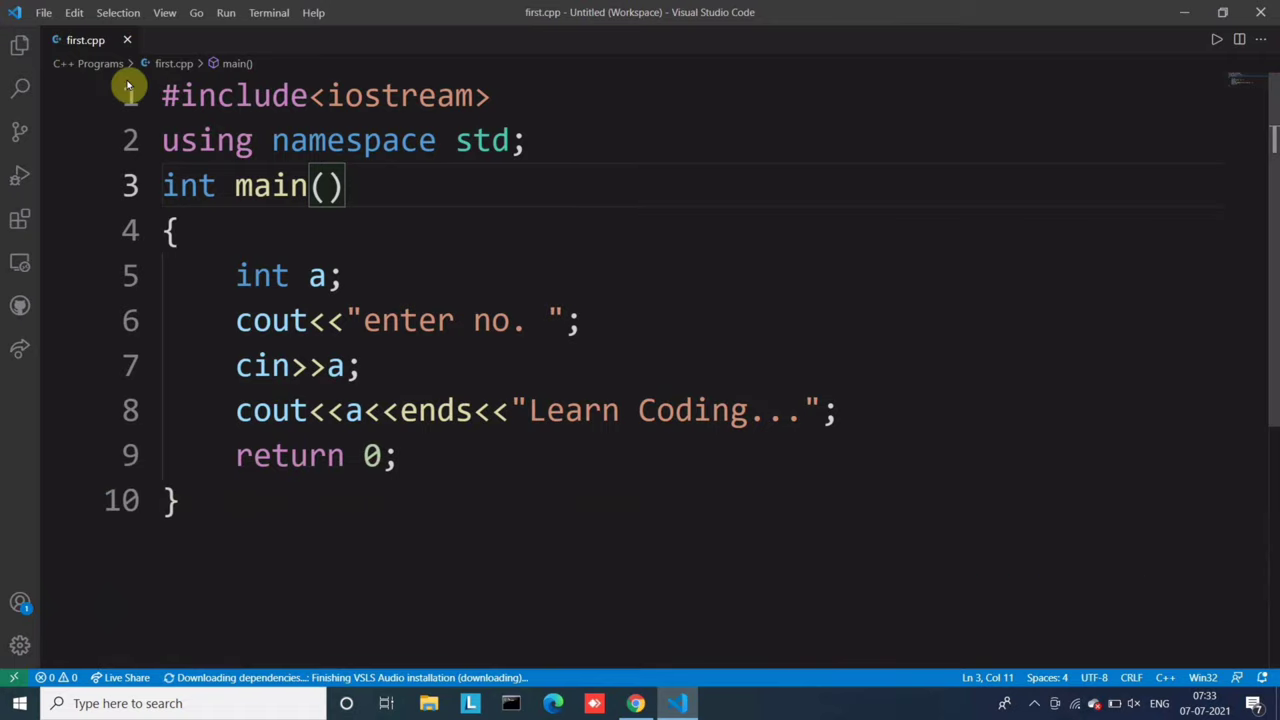
- Open the user settings and display the Run Code configuration section under Extensions
click(45, 12)
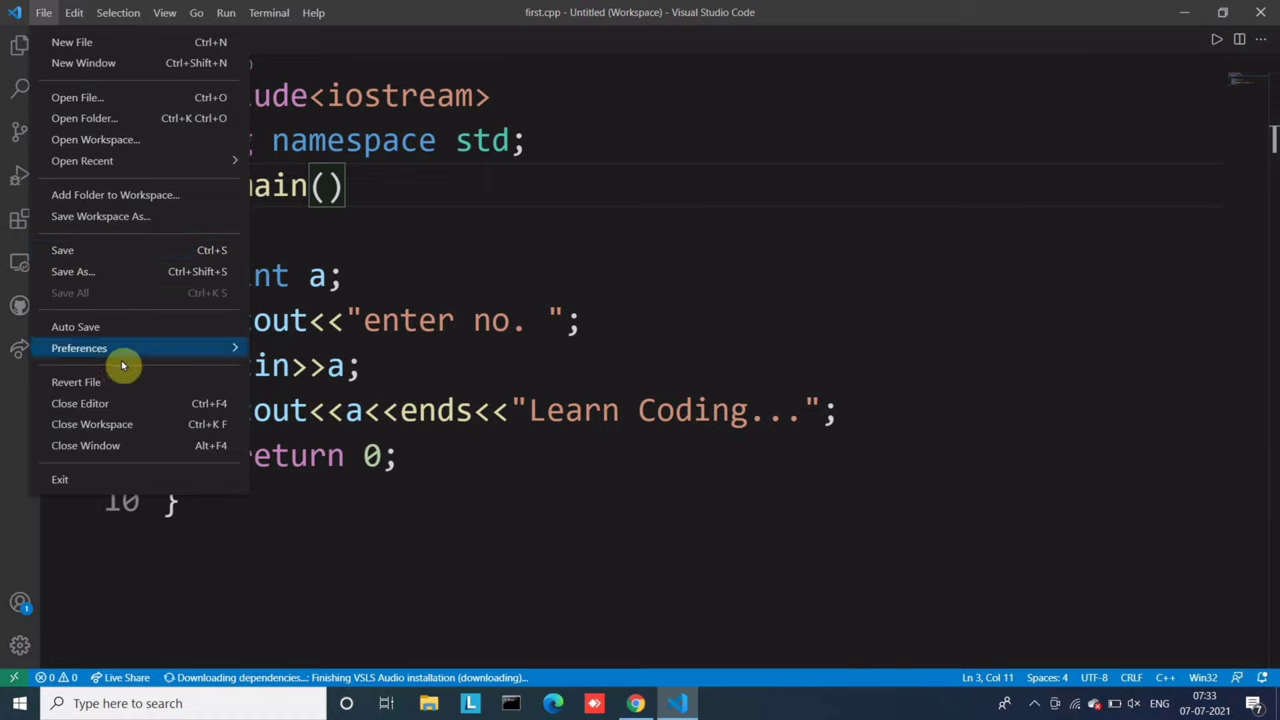
mouse_move(206, 349)
click(281, 349)
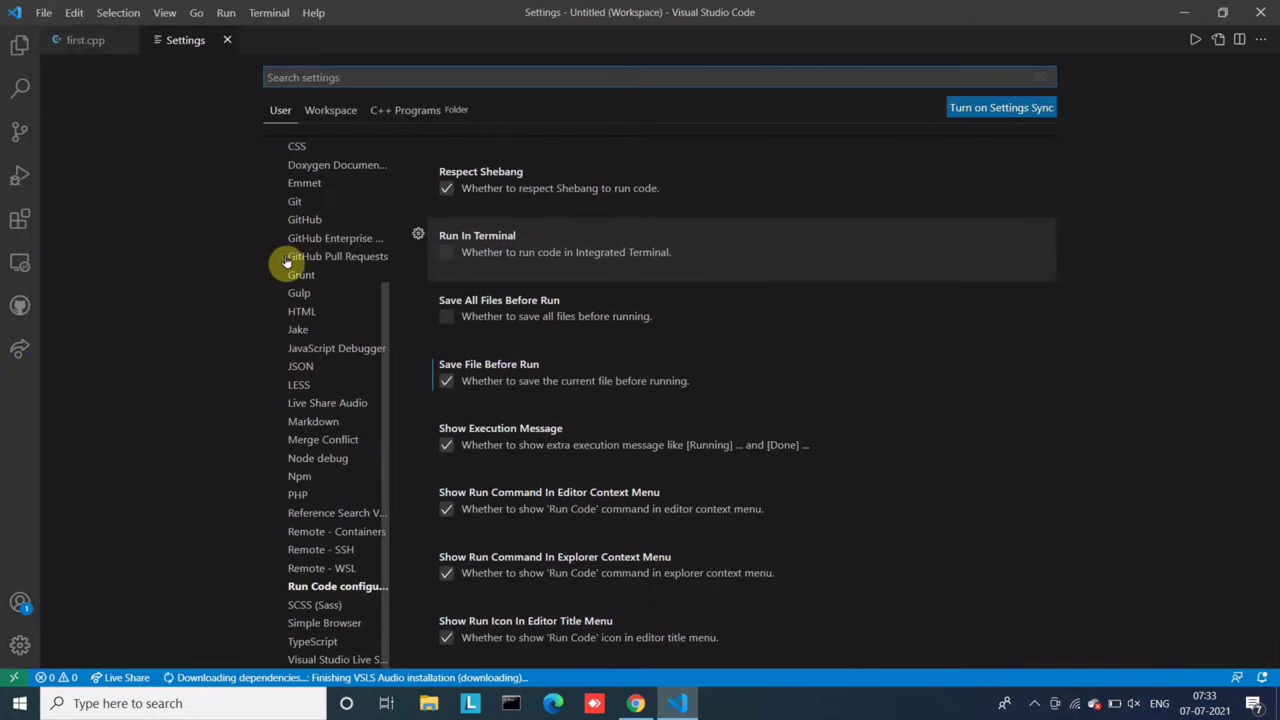
scroll(308, 442, up, 2)
scroll(302, 435, up, 3)
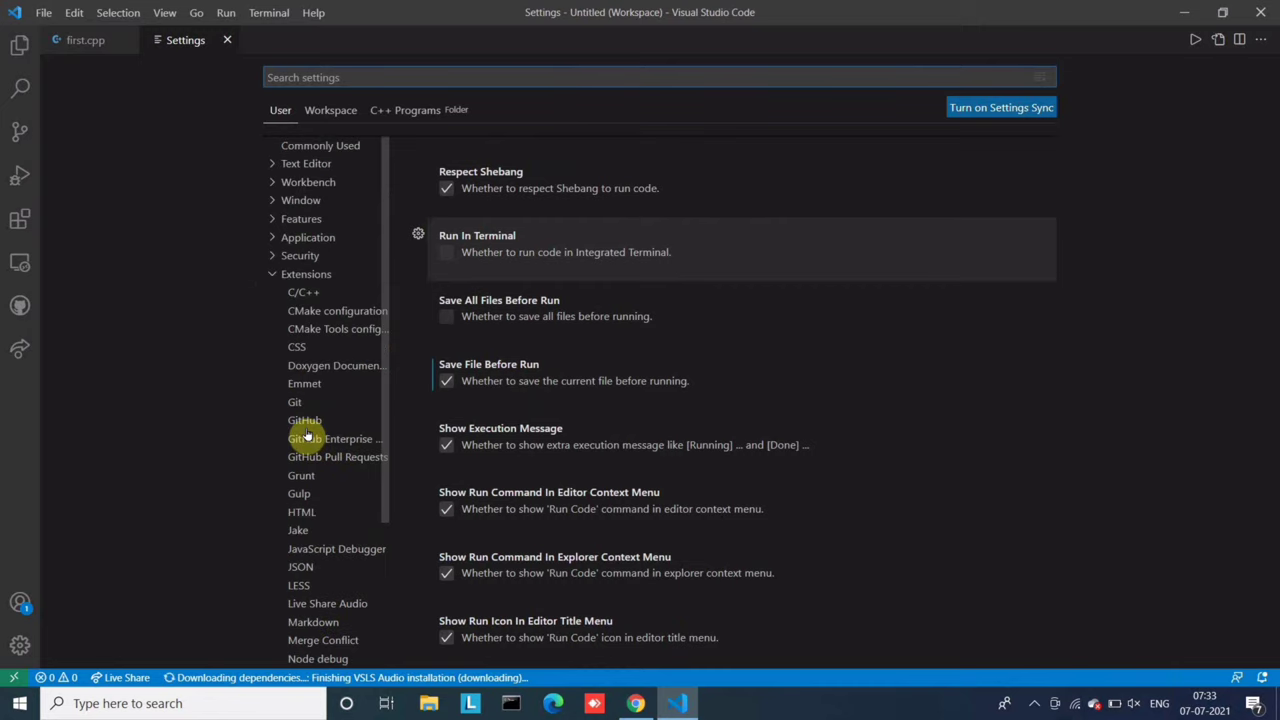
click(277, 274)
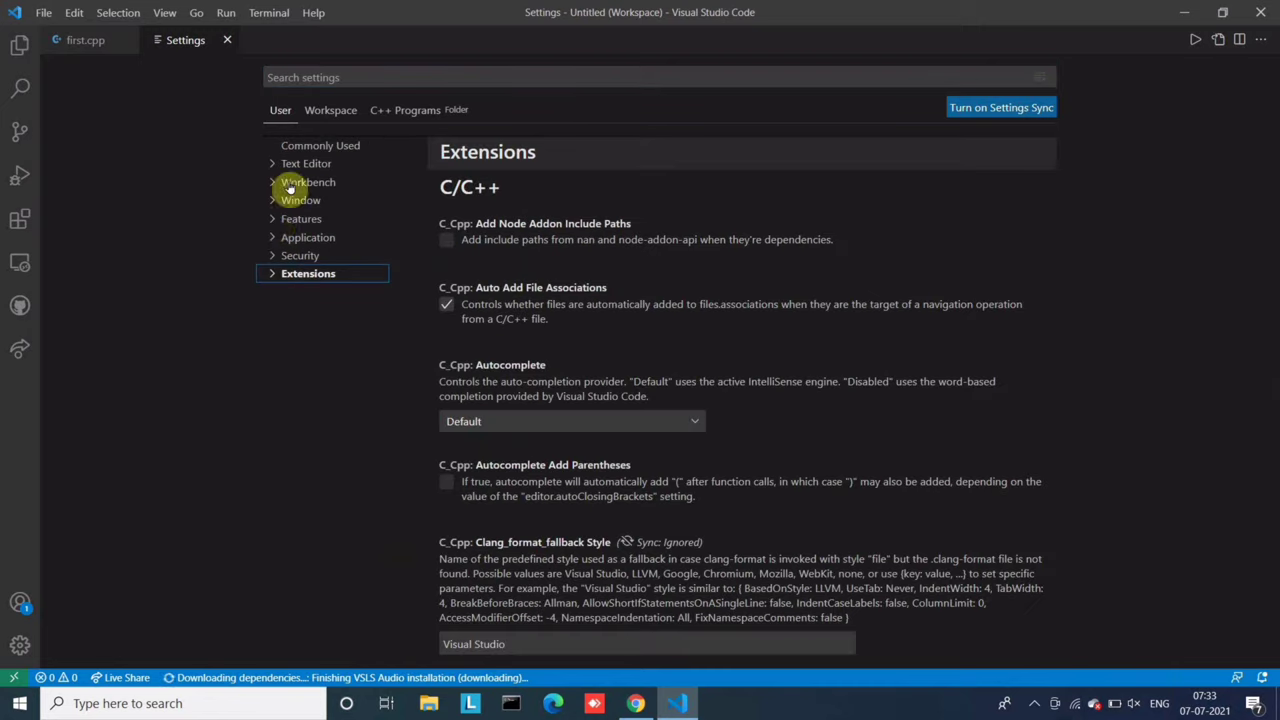
click(271, 277)
scroll(300, 420, down, 3)
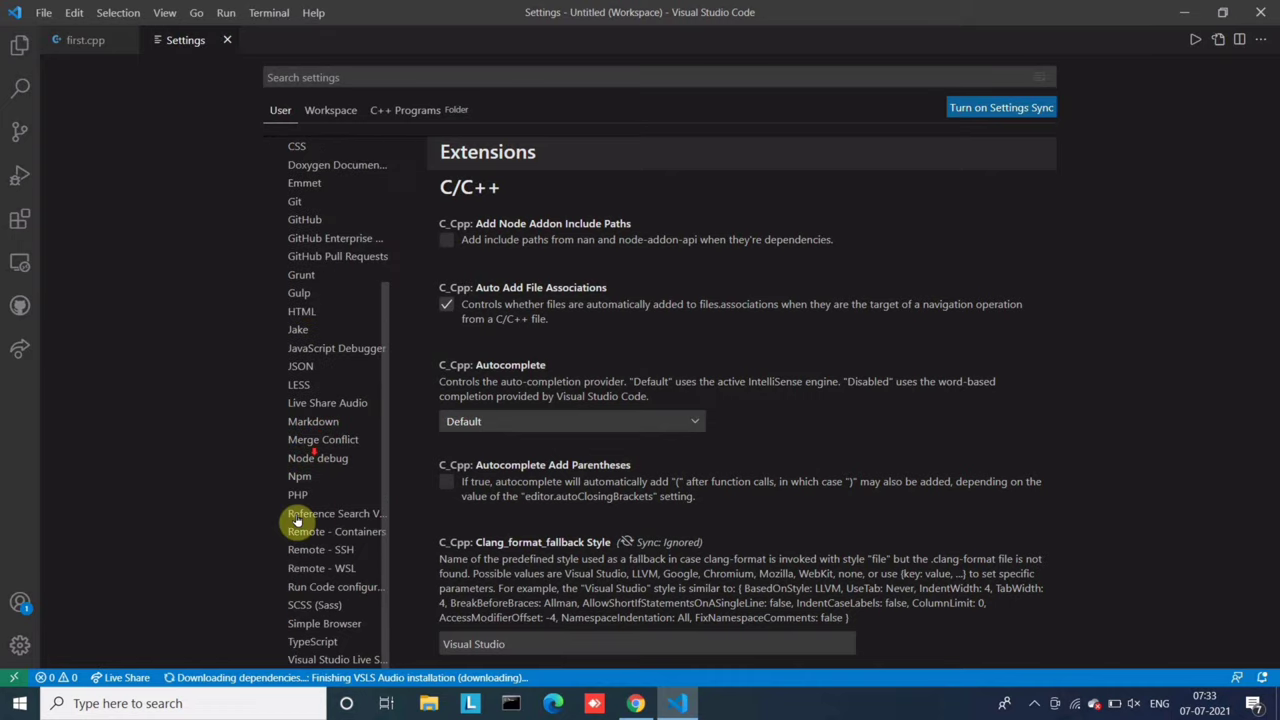
click(330, 587)
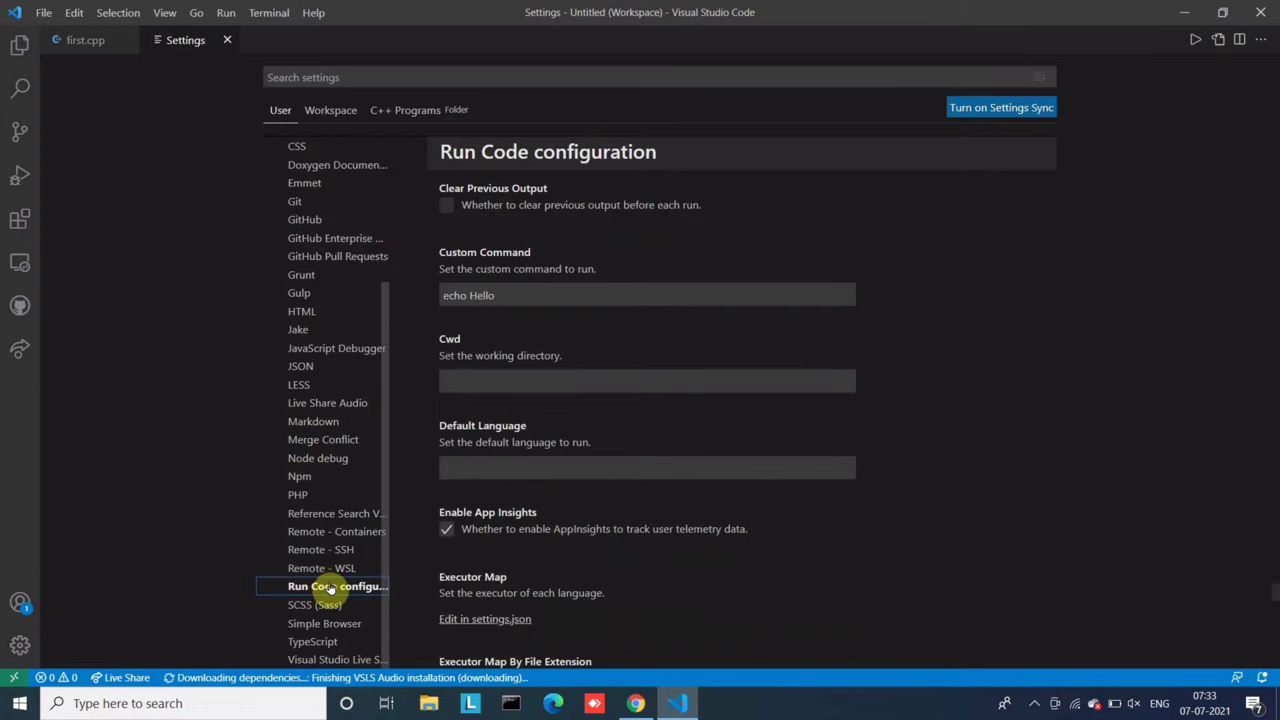
- Enable Run In Terminal so code runs in the integrated terminal, and close the settings
scroll(640, 452, down, 3)
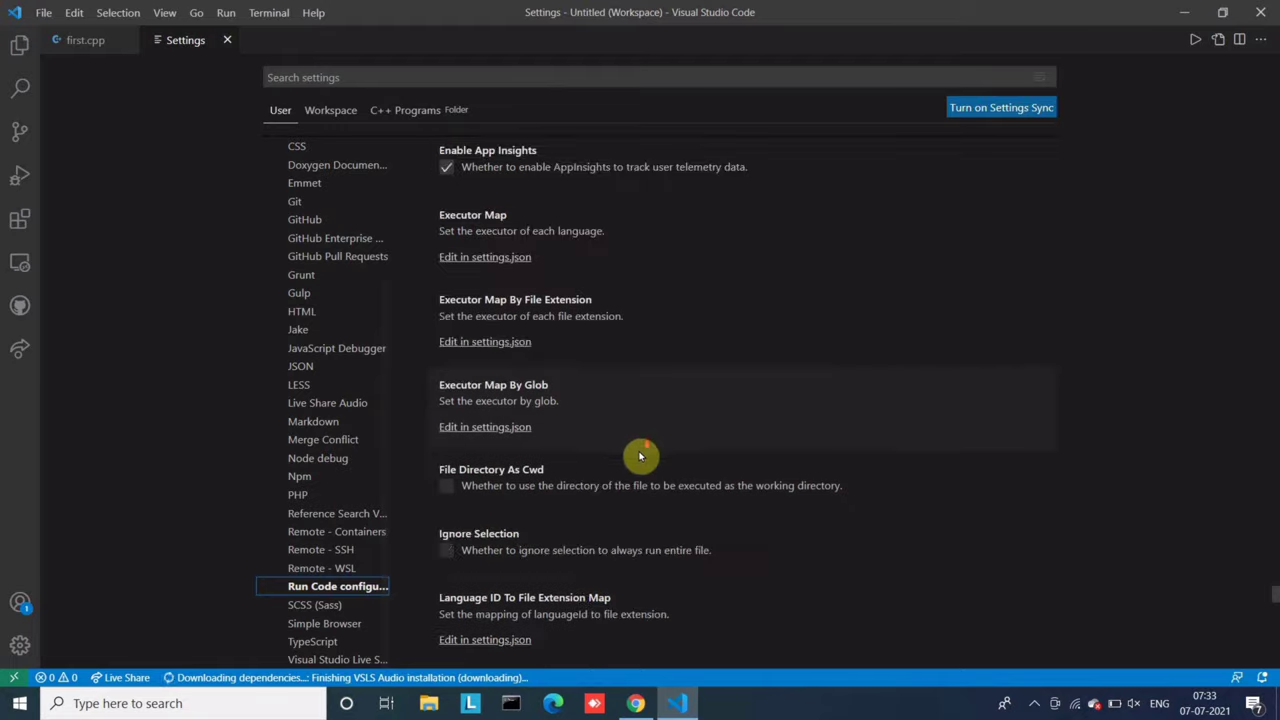
scroll(640, 456, down, 3)
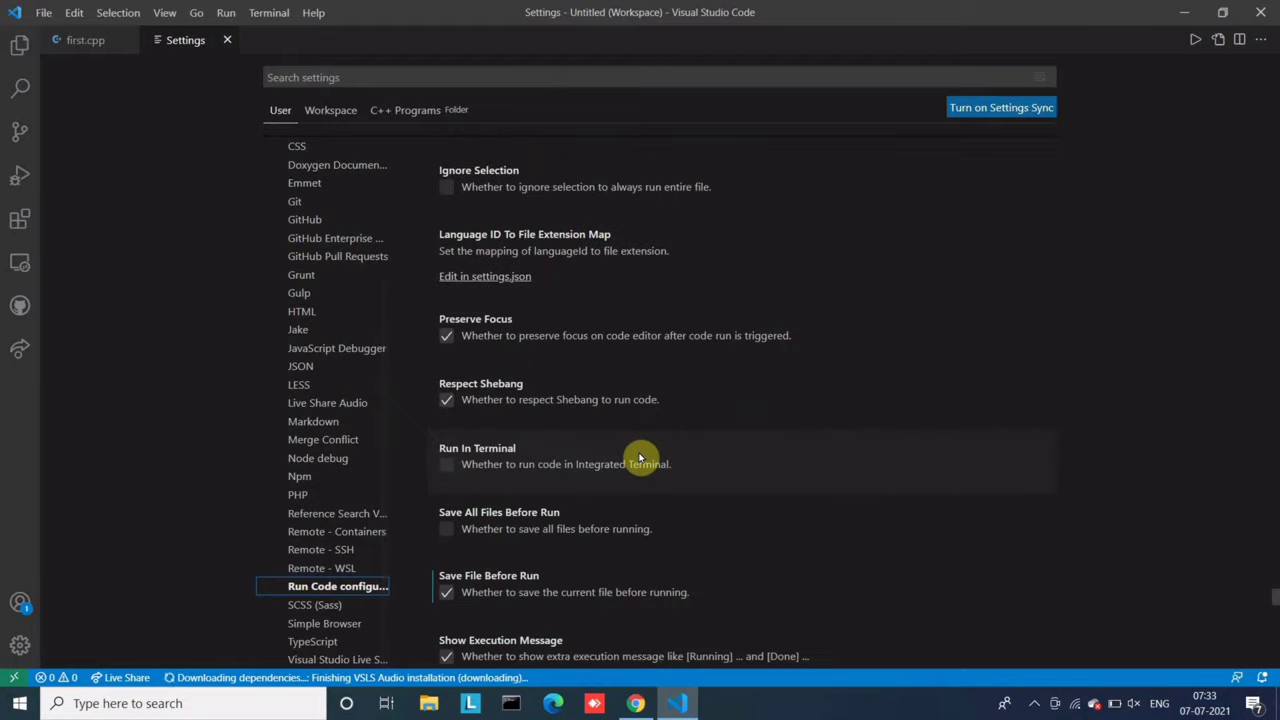
click(447, 466)
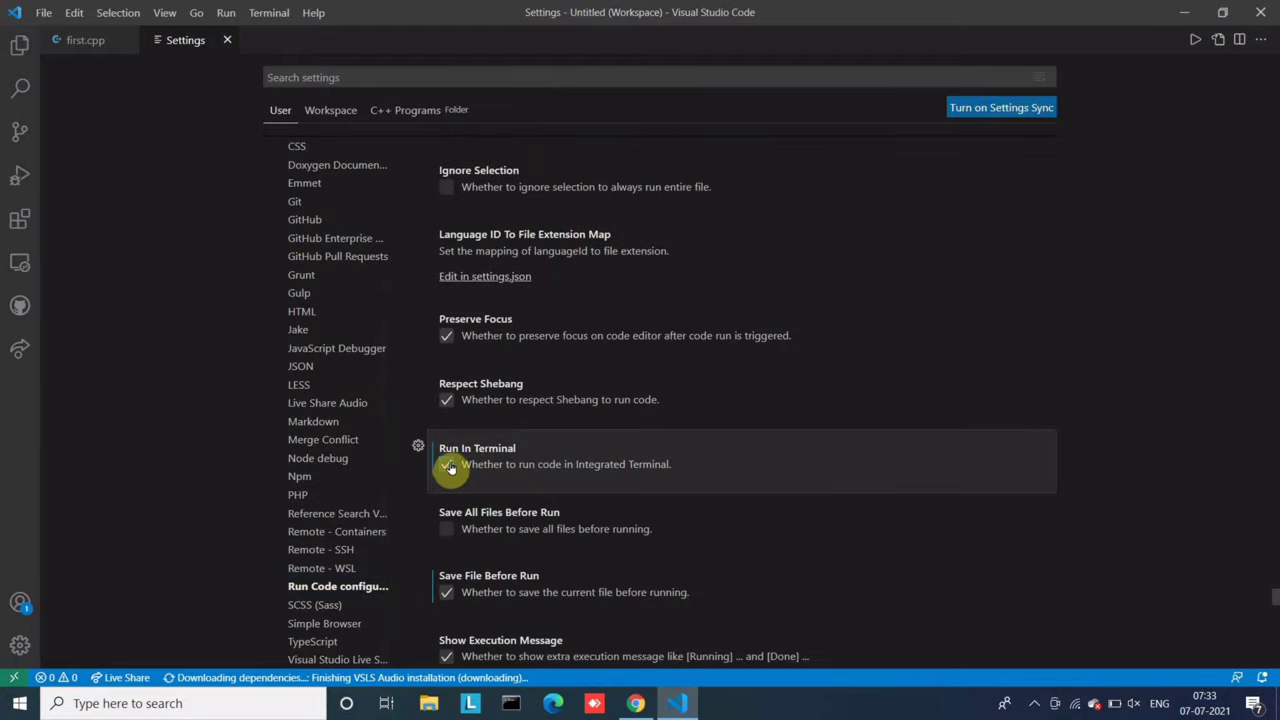
click(228, 42)
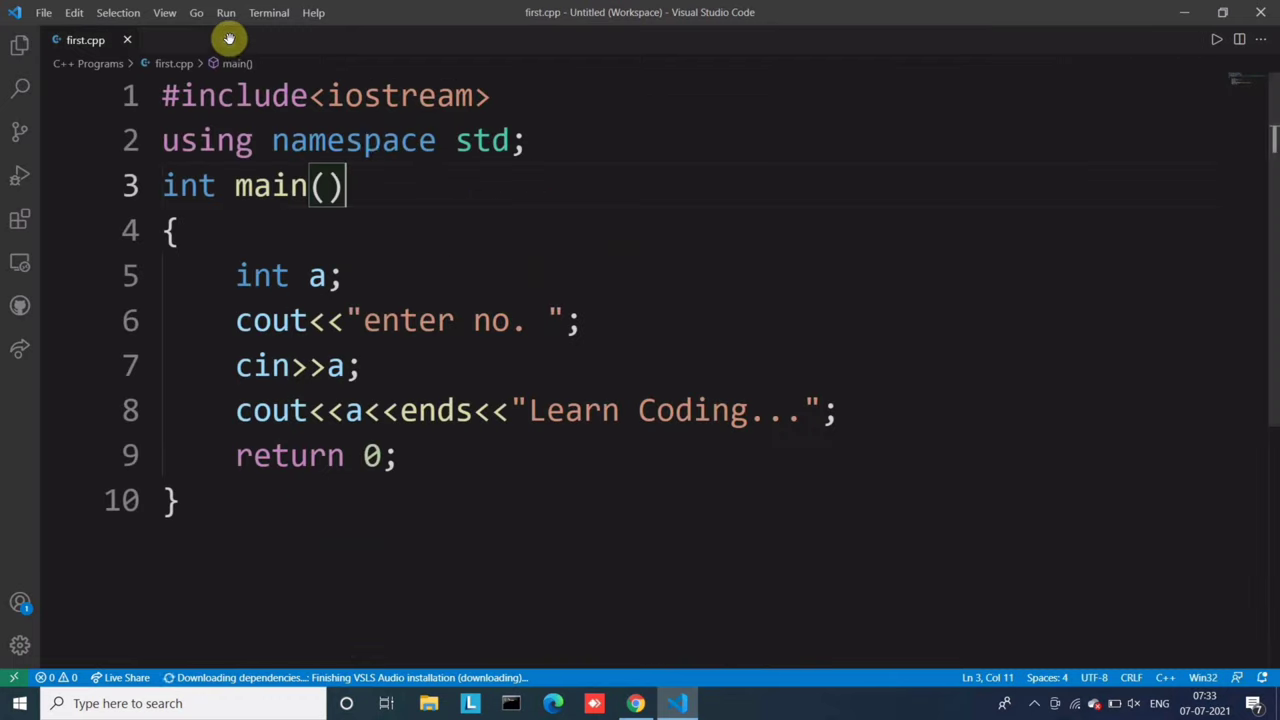
- Try to run first.cpp with Code Runner in the integrated terminal and close the terminal
right_click(632, 192)
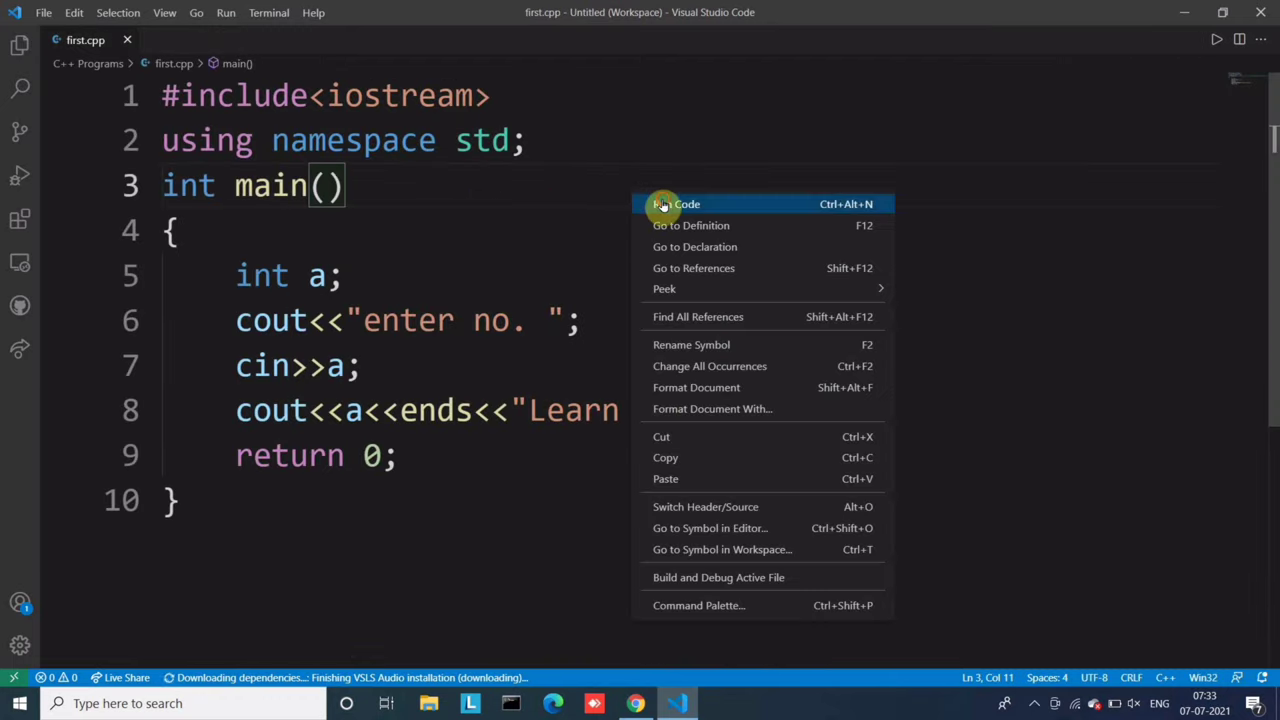
click(662, 206)
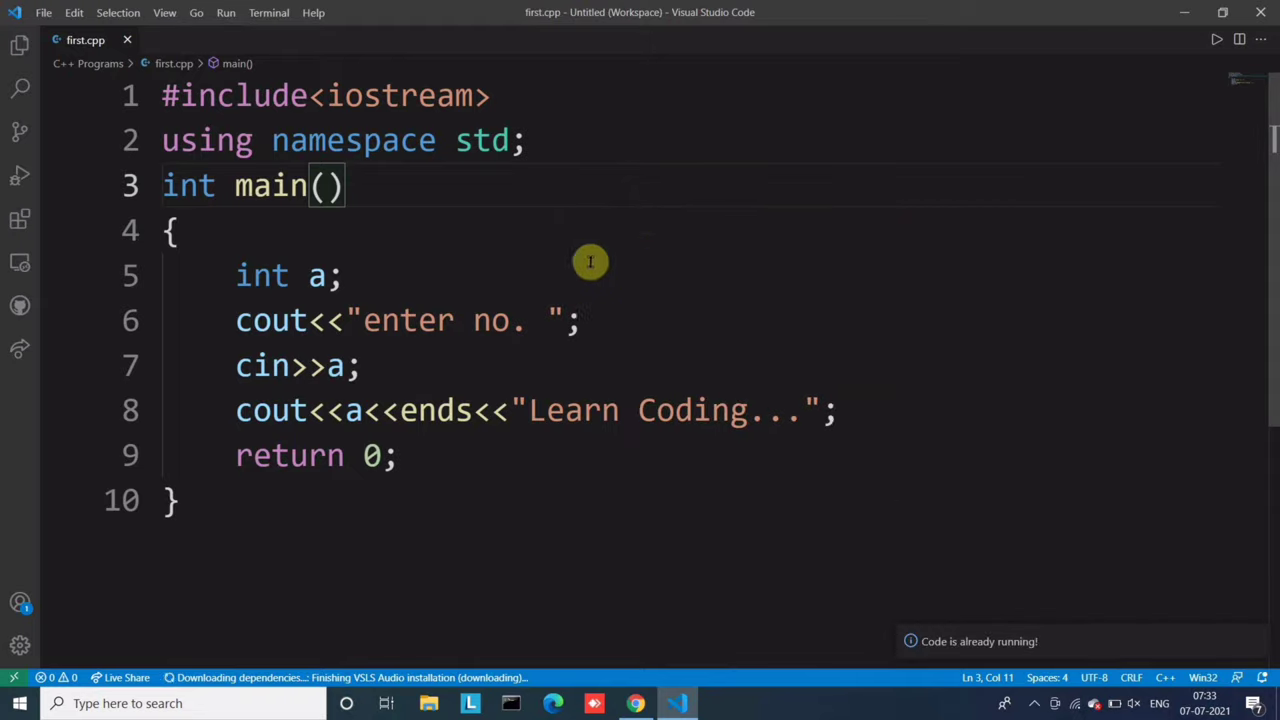
key(Down)
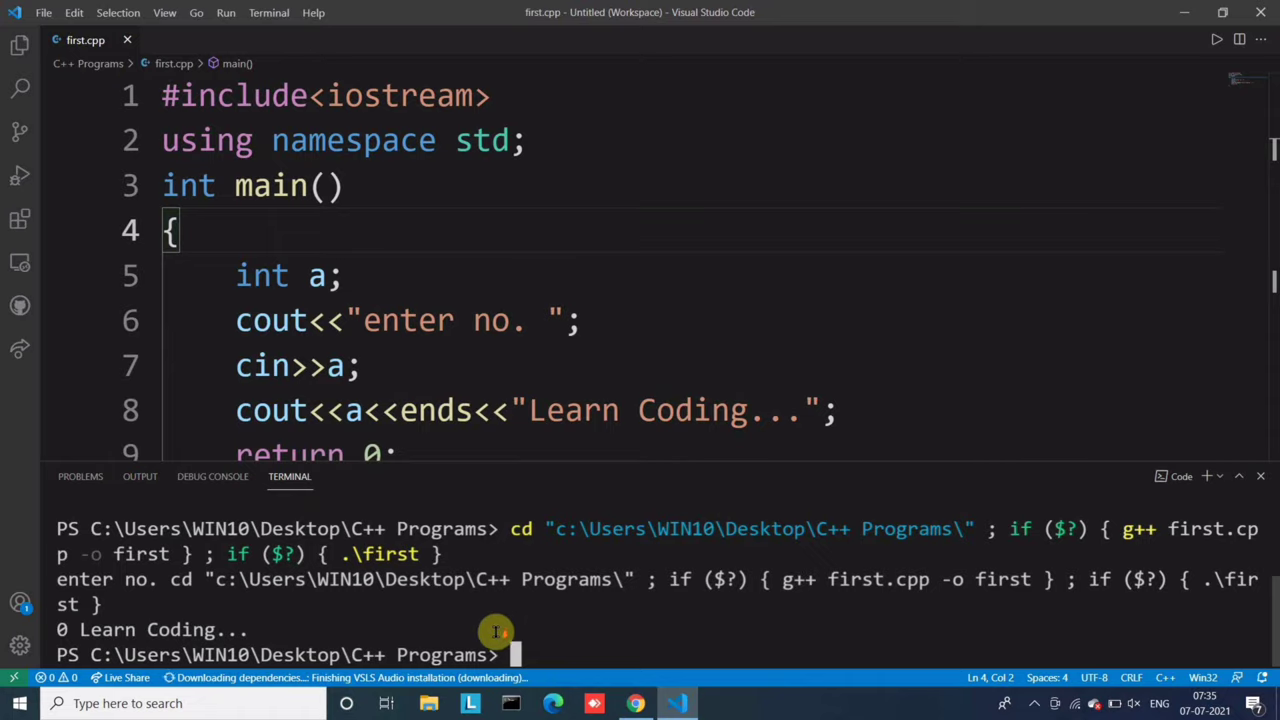
click(1260, 478)
- Run first.cpp again with Code Runner and enter 1000 at the program's number prompt
right_click(672, 218)
click(691, 238)
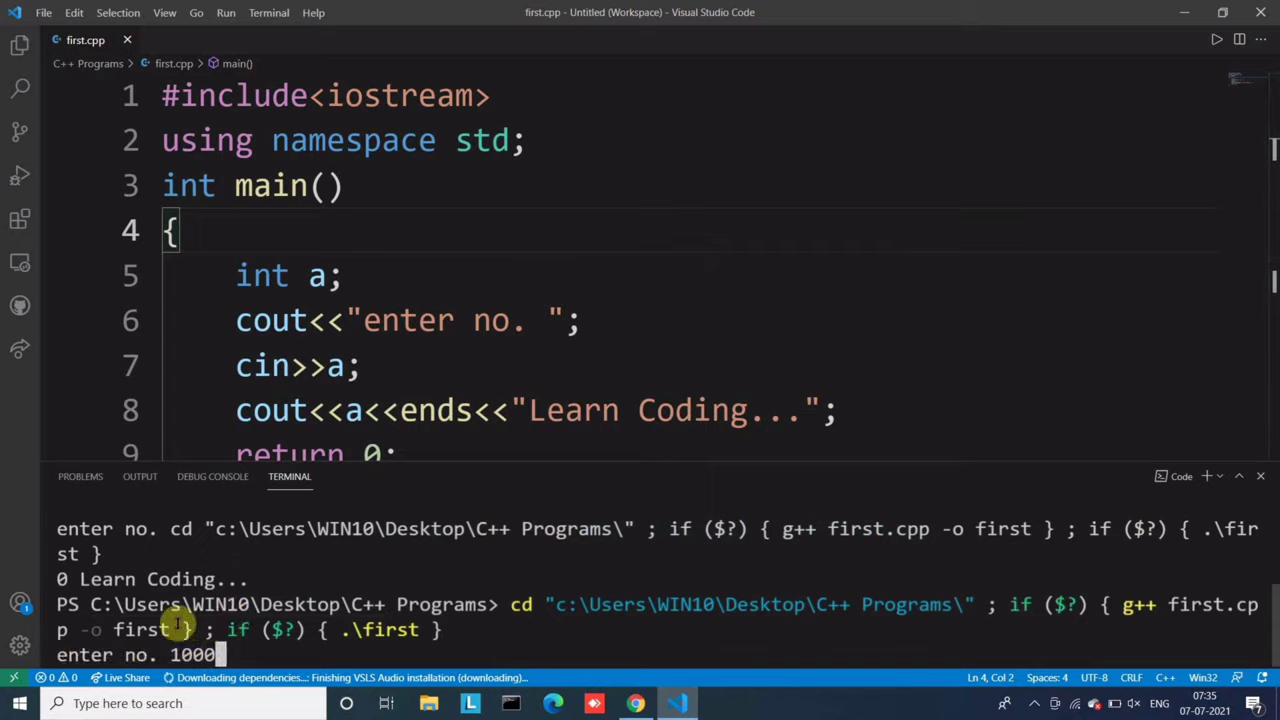
text(1000)
key(Return)
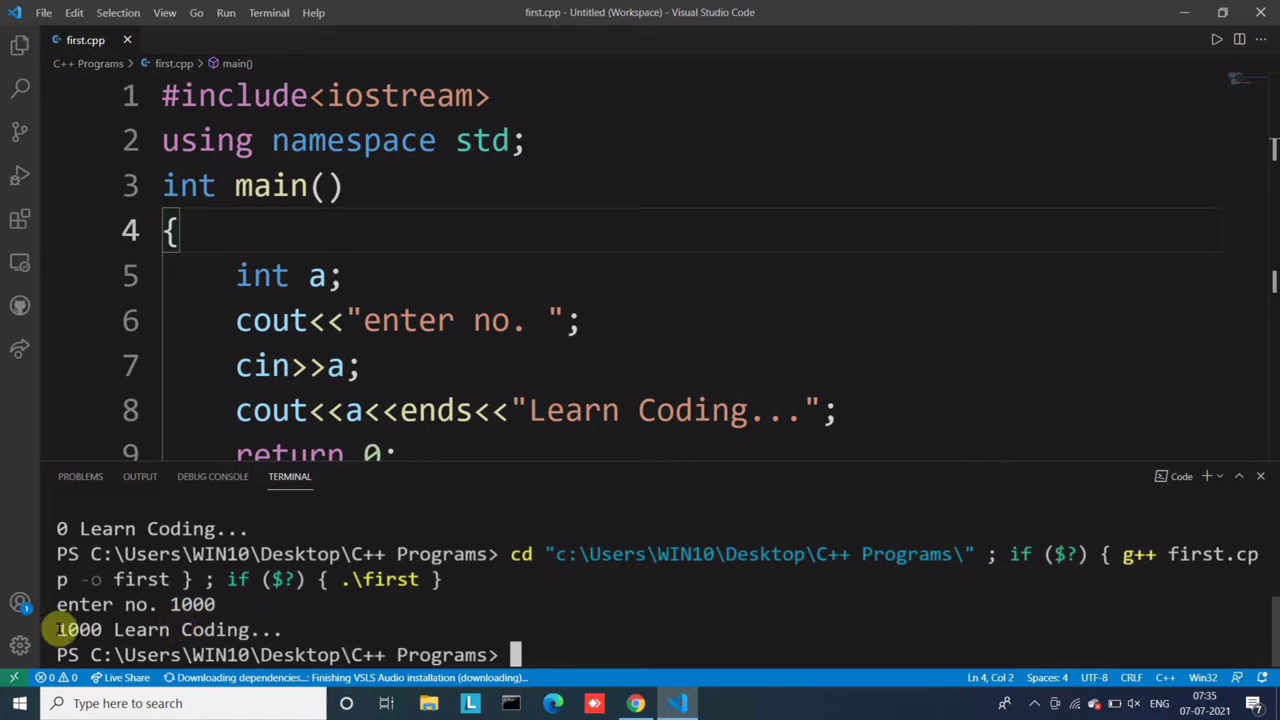
- Highlight the "Learn Coding..." text in the program's output, close the terminal and return to the cin line in first.cpp
drag(58, 628, 283, 627)
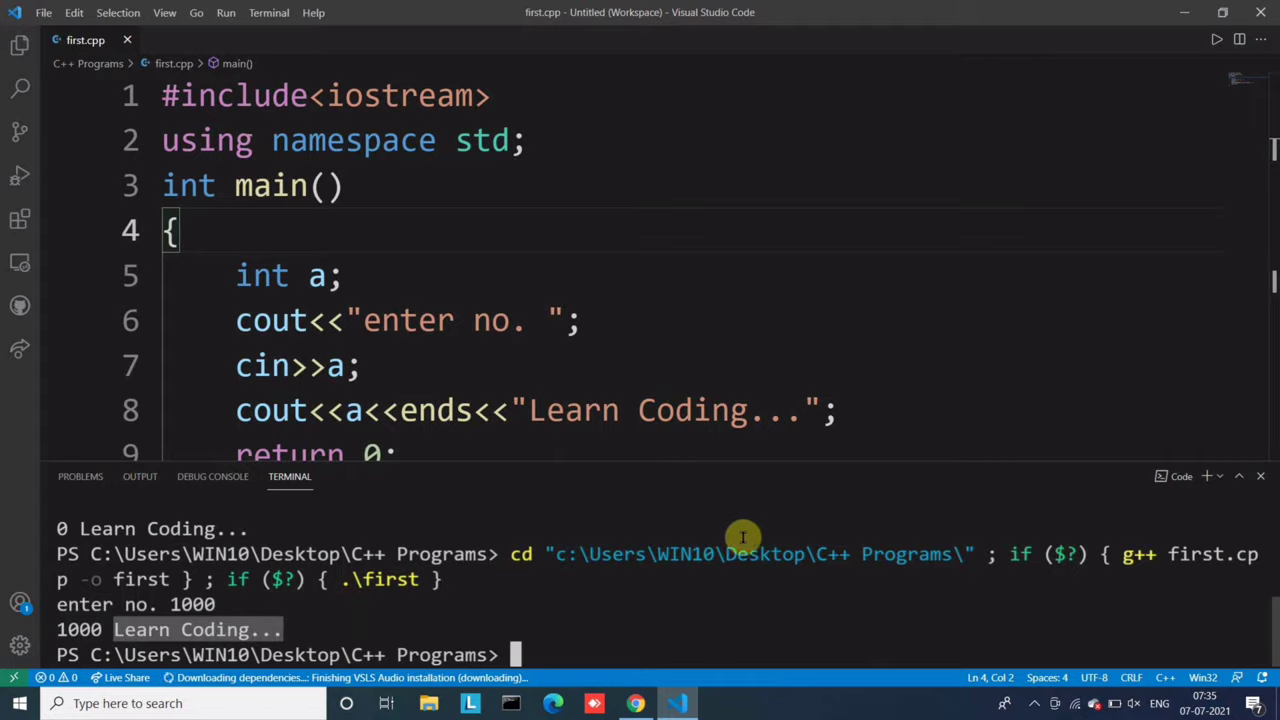
click(1259, 479)
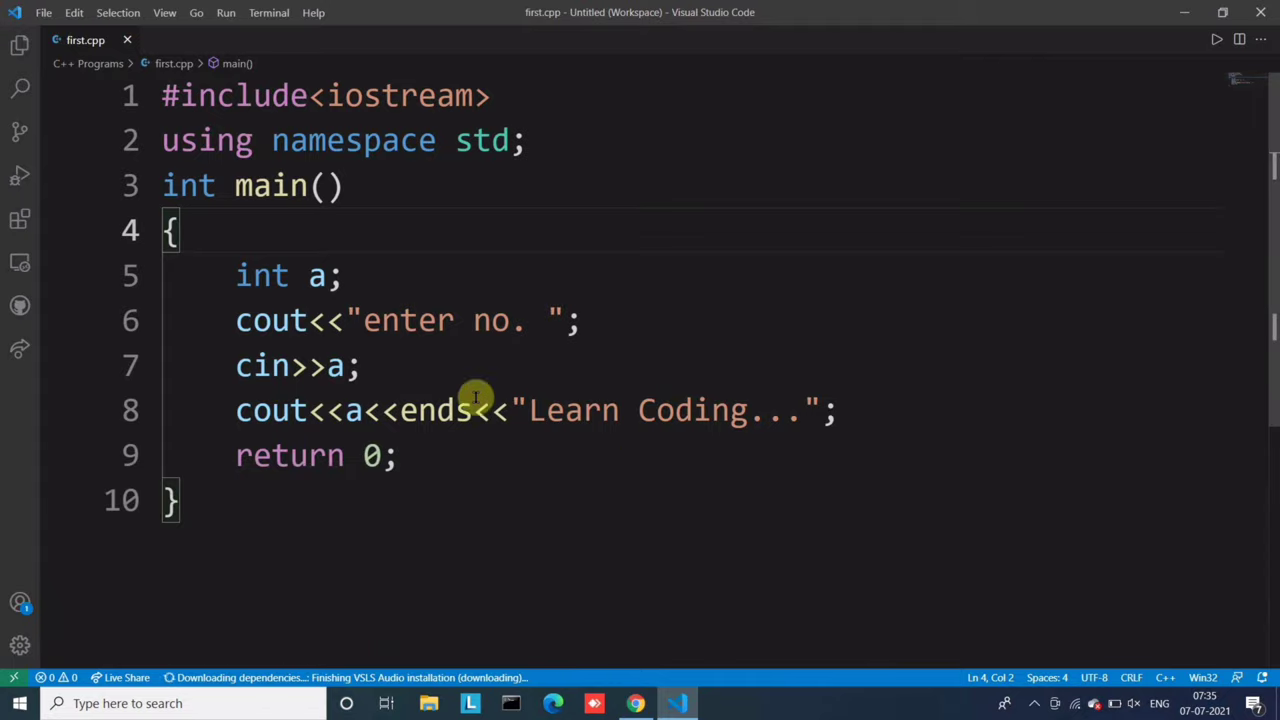
click(395, 366)
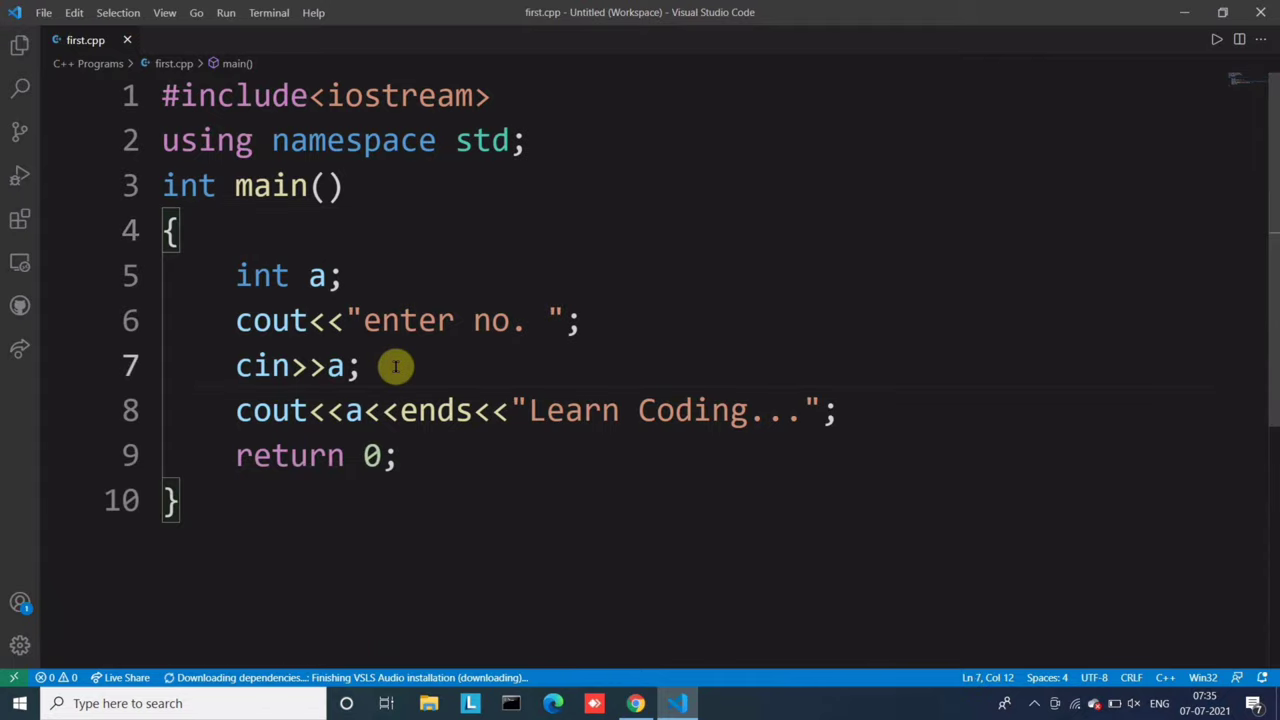